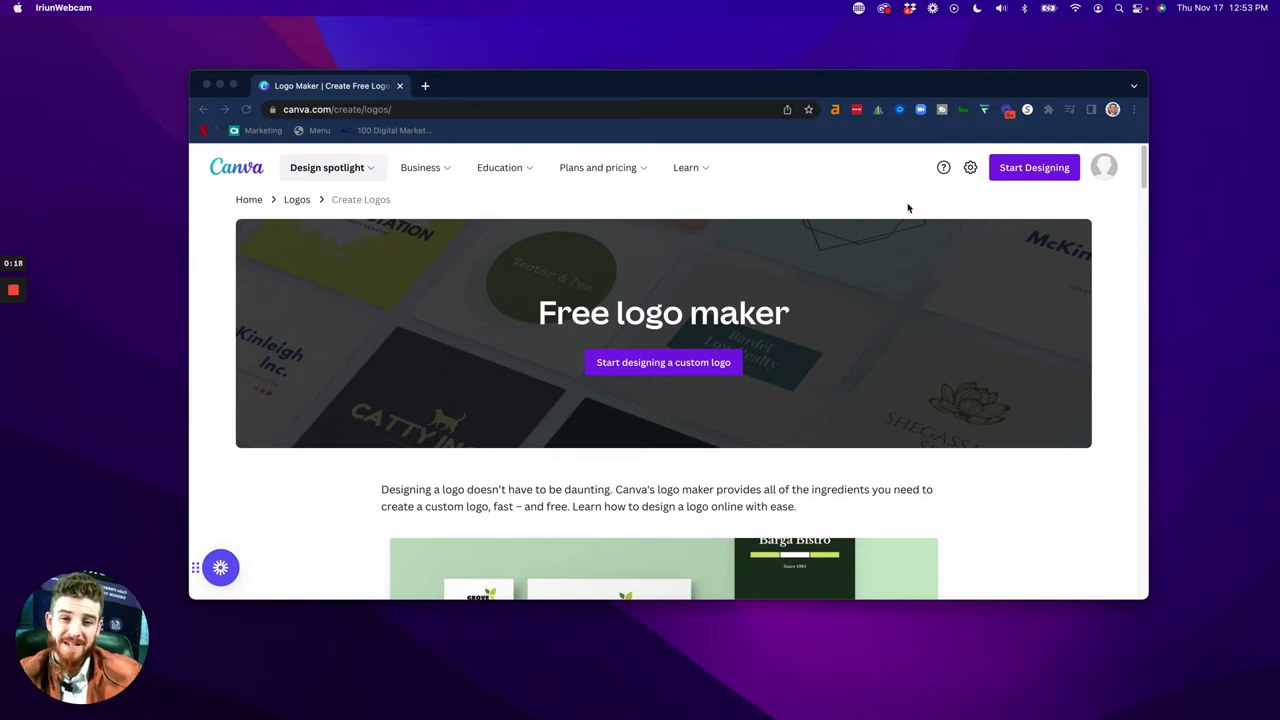
- Bring the Chrome window showing Canva's Free logo maker page to the front
left_click(908, 208)
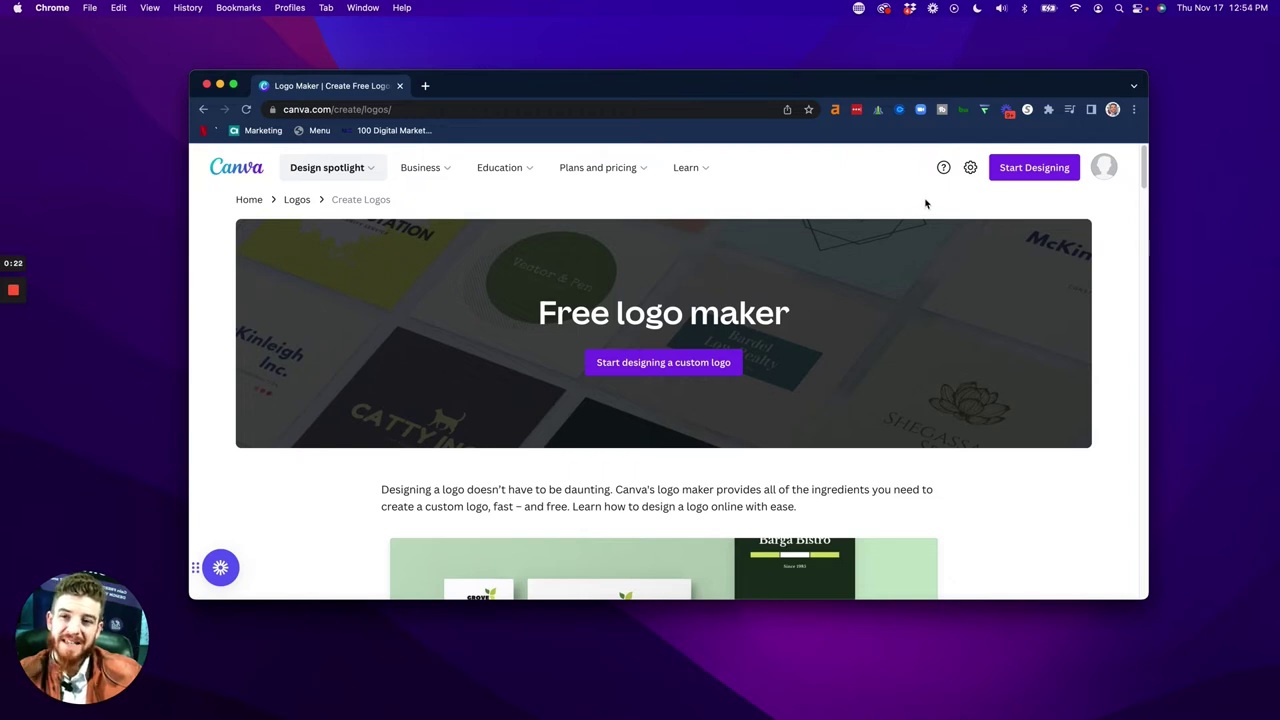
- Preview the Cruz Landscaping Final2 concepts PDF from Dropbox activity, then return to the search results
left_click(908, 8)
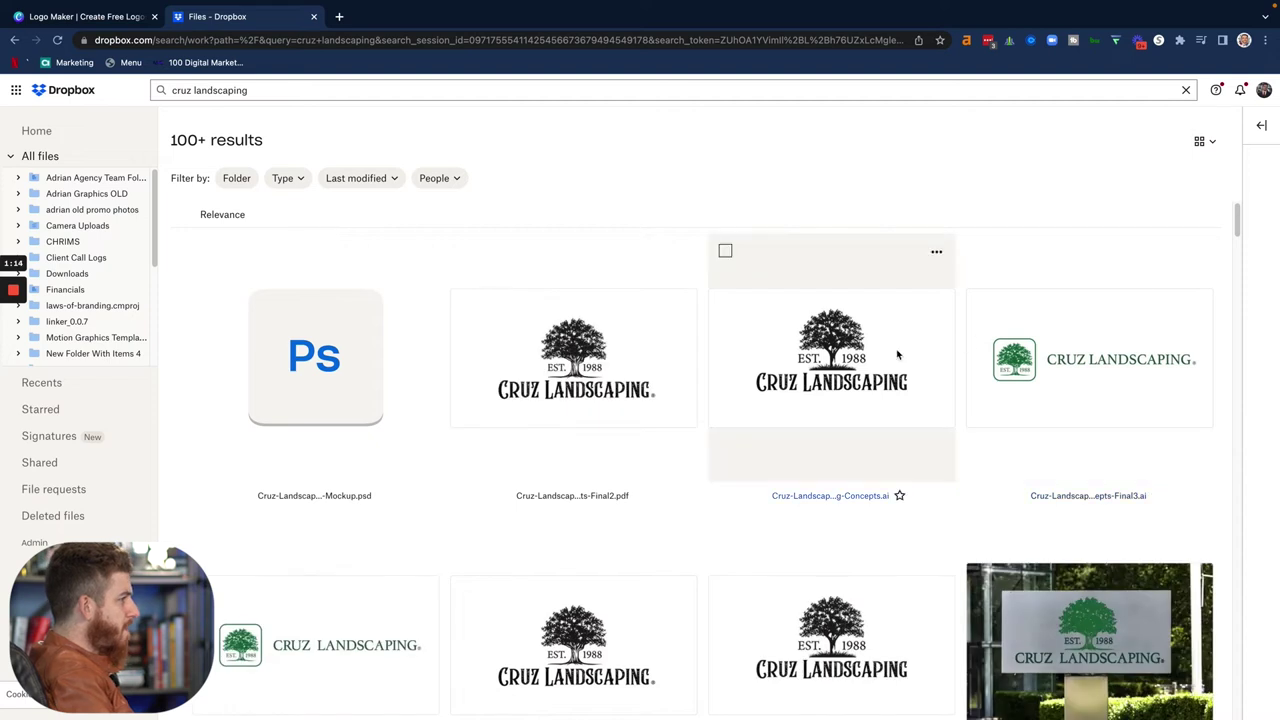
left_click(607, 496)
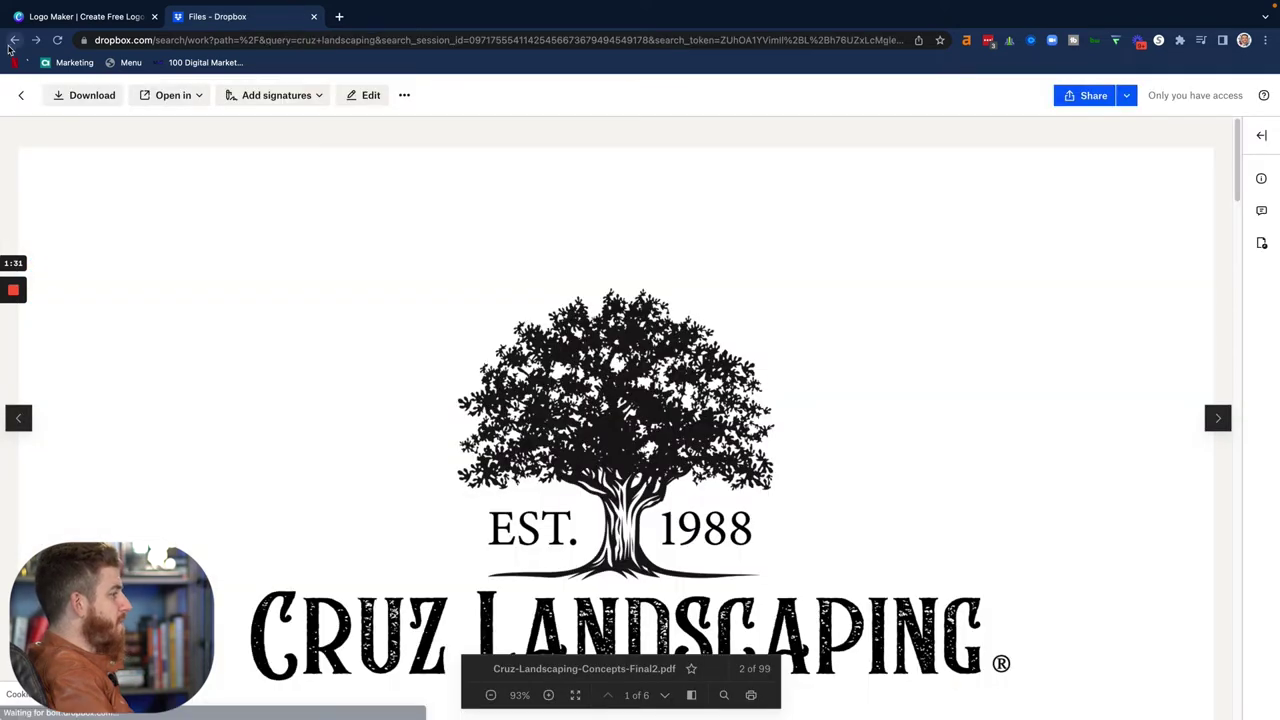
left_click(16, 42)
- Open the Cruz-Landscaping-Sign-Mockup copy.jpg preview as a reference, then go back to Canva
scroll(790, 340, "down", 2)
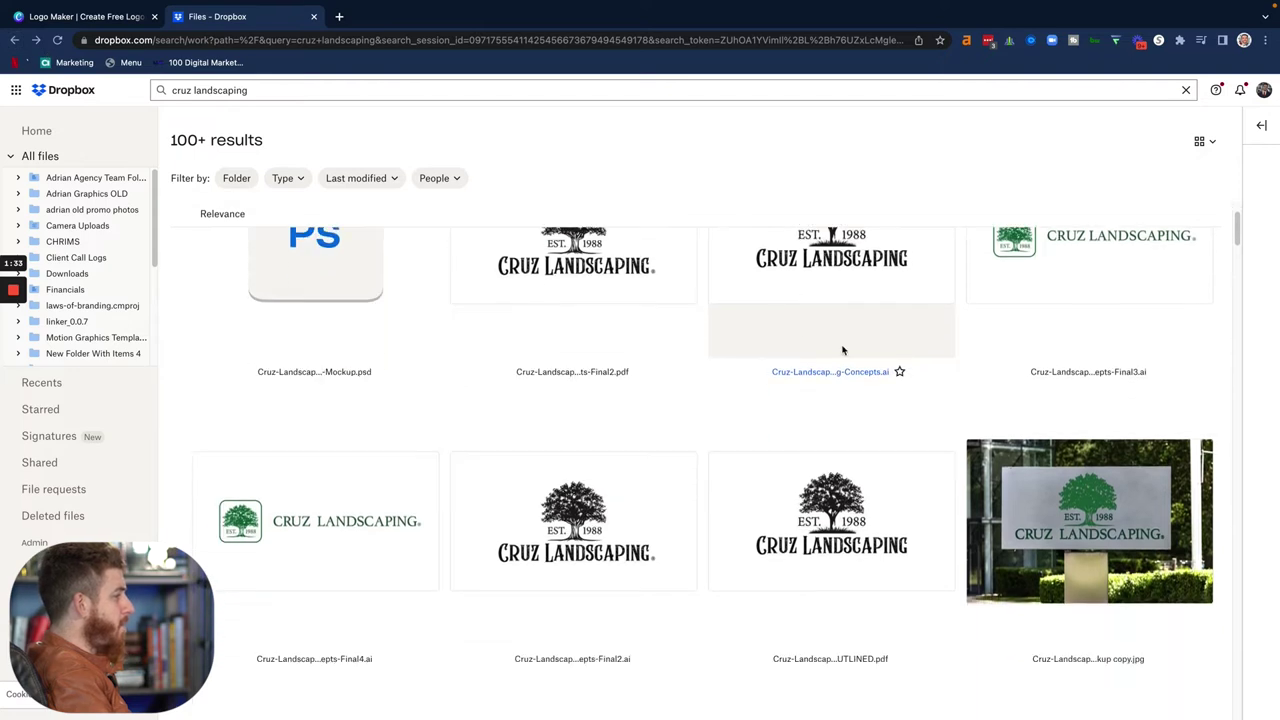
left_click(1039, 656)
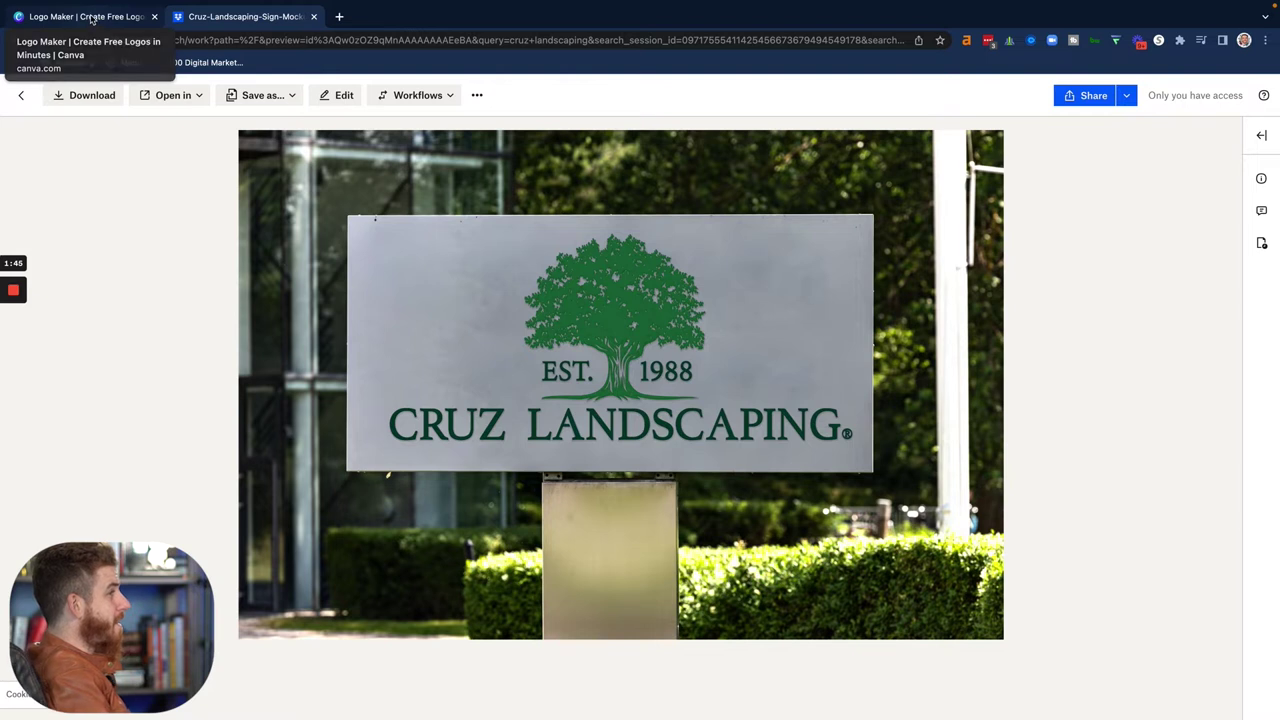
left_click(90, 20)
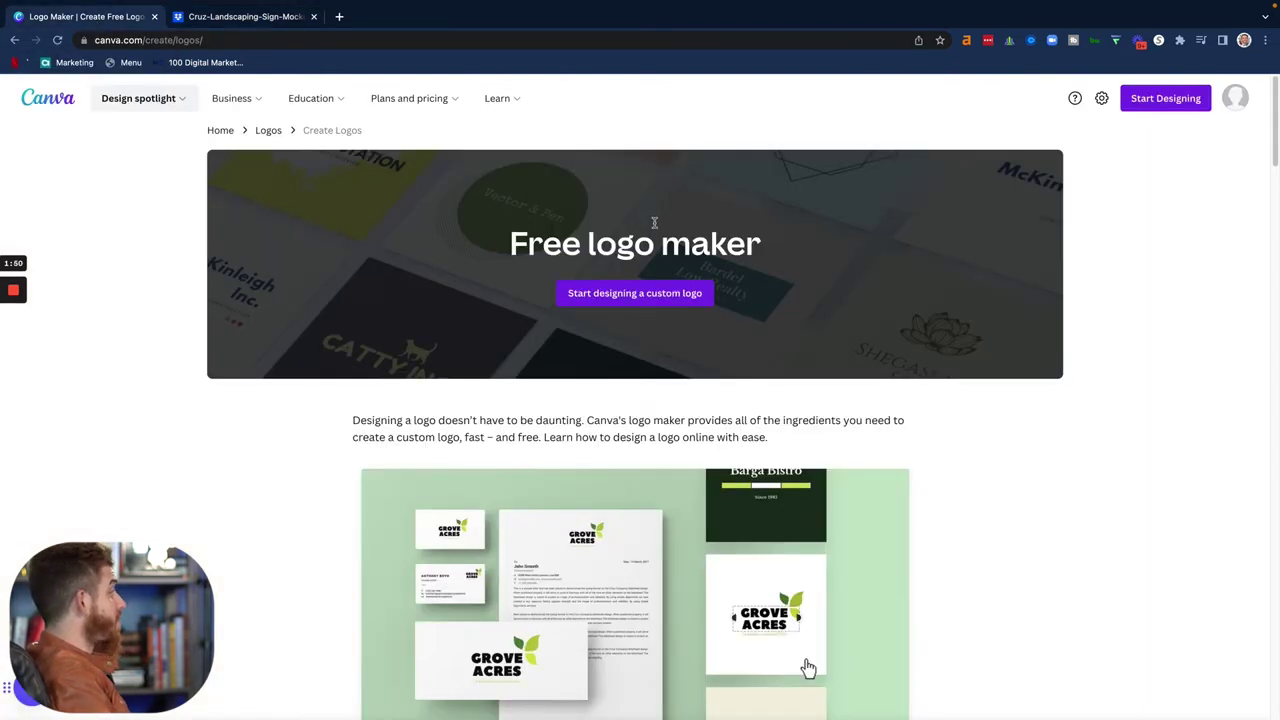
- Start a custom logo design and apply the Black Oak Tree Company template from the 'tree' results
left_click(660, 298)
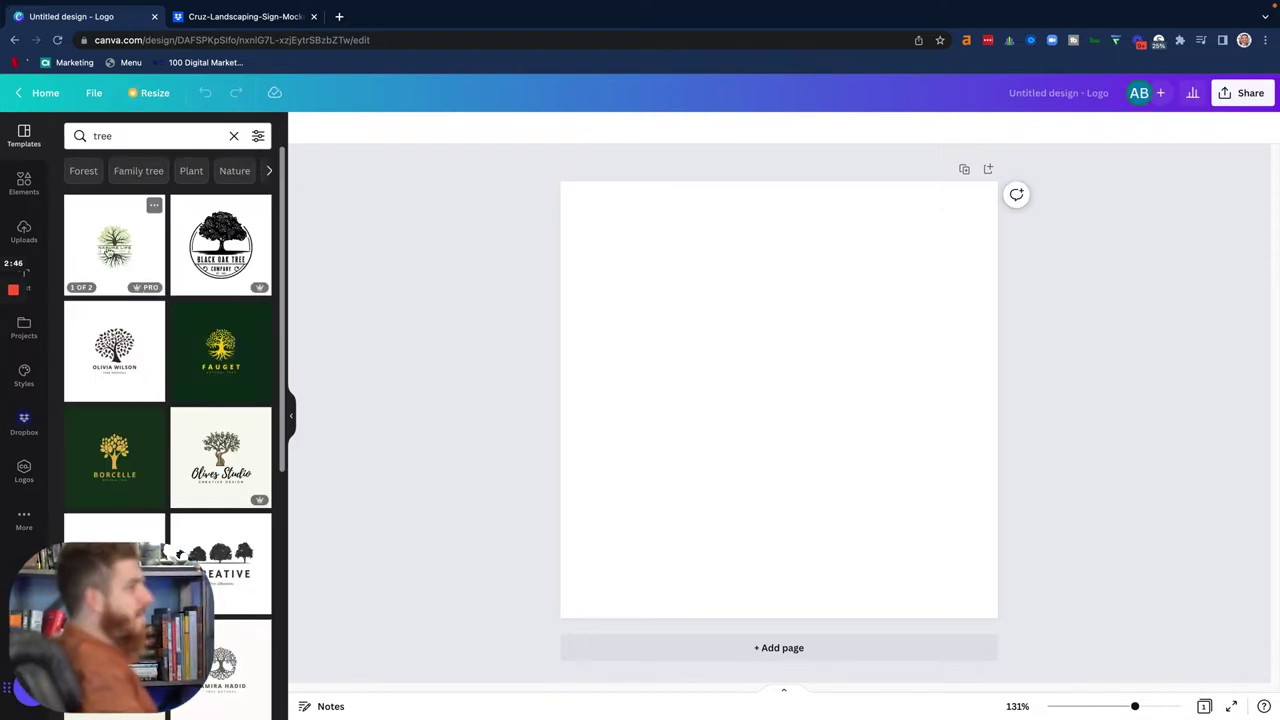
left_click(237, 247)
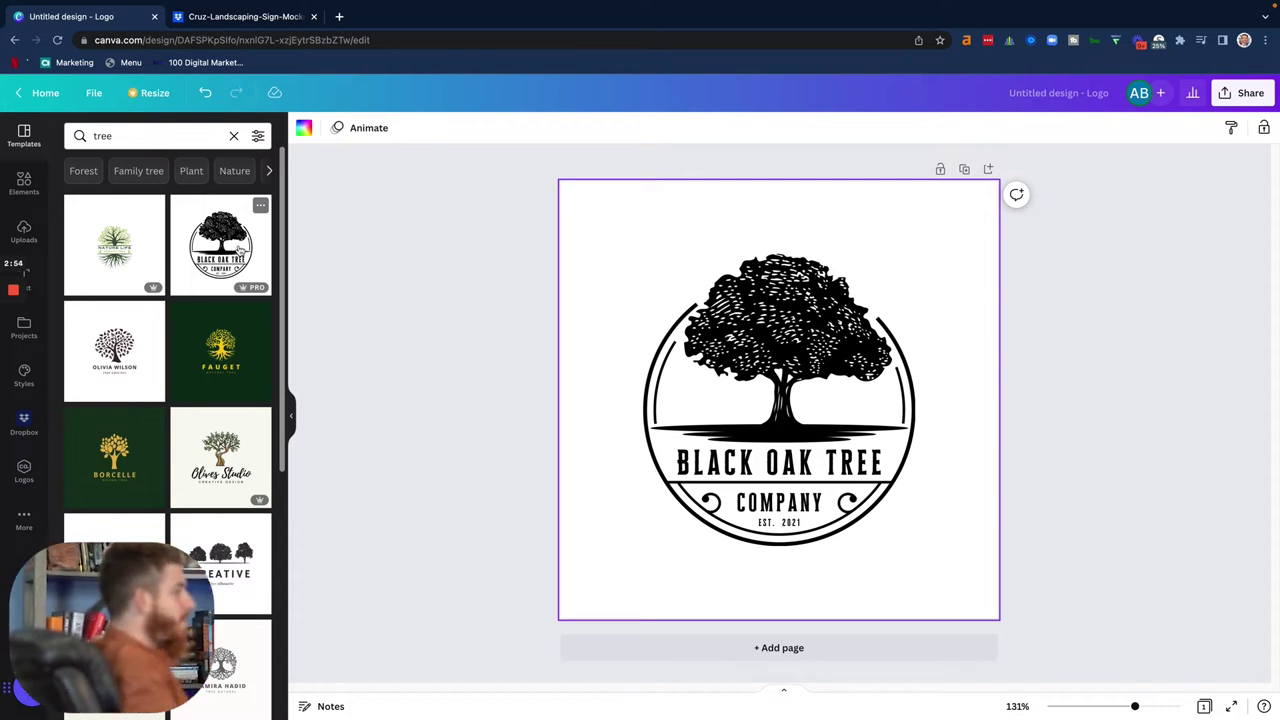
- Swap in the CREATIVE tree-silhouette template and bring up the three-tree image's context menu
scroll(191, 344, "down", 2)
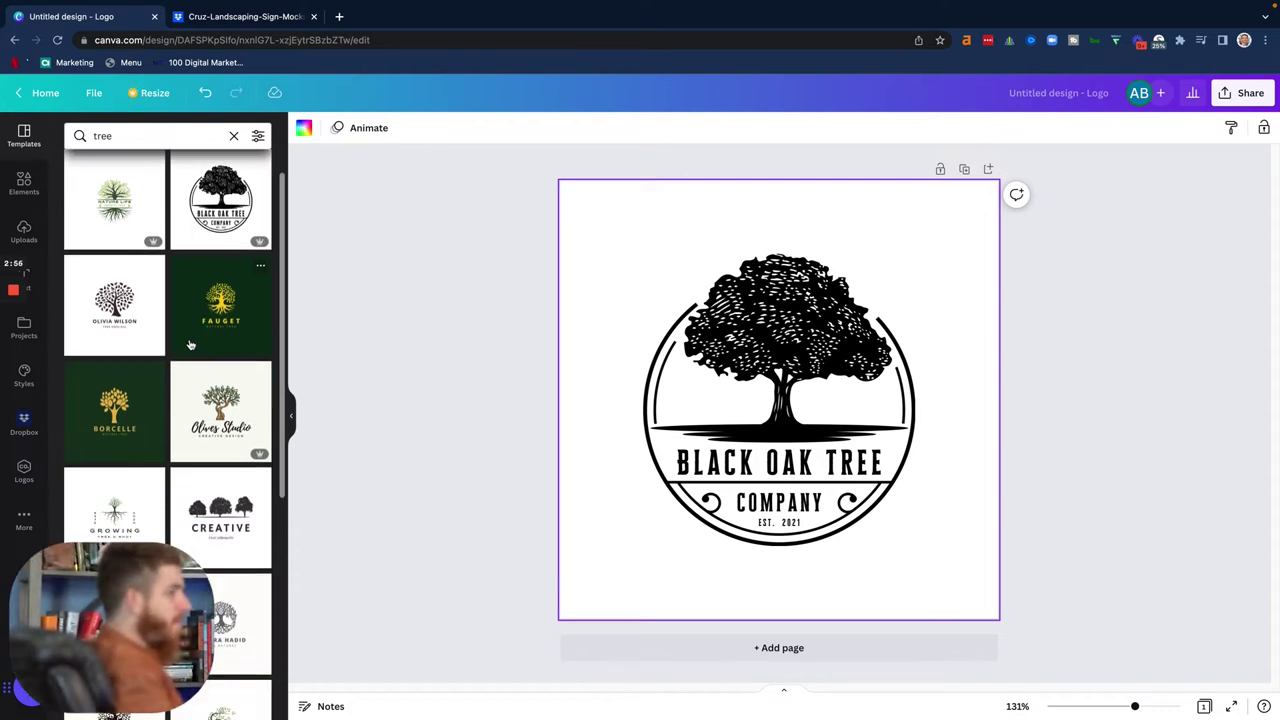
scroll(191, 344, "down", 3)
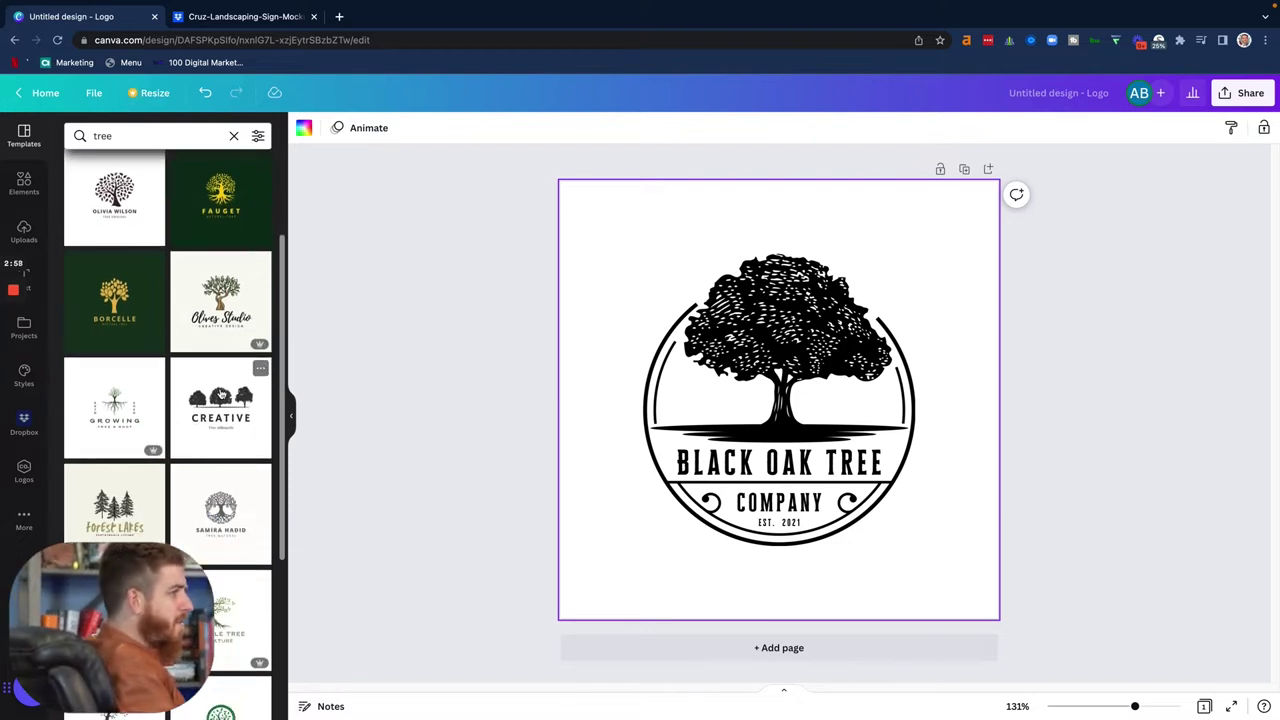
left_click(221, 395)
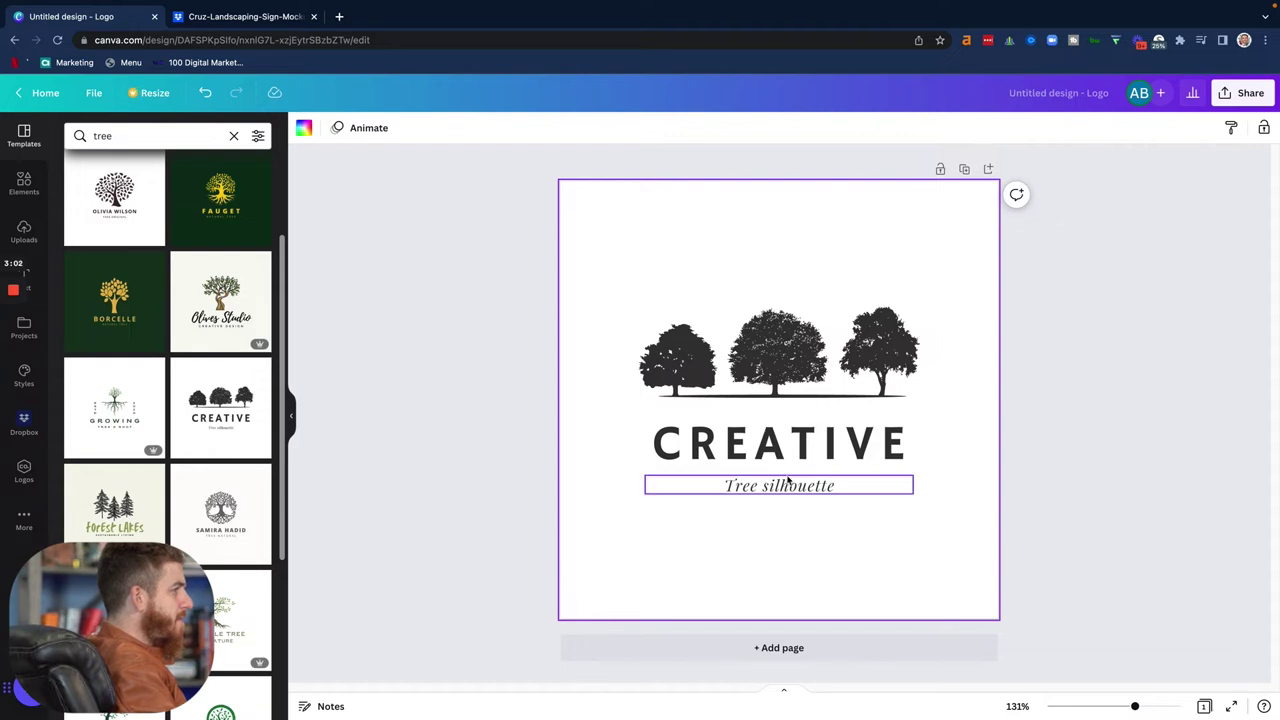
left_click(772, 367)
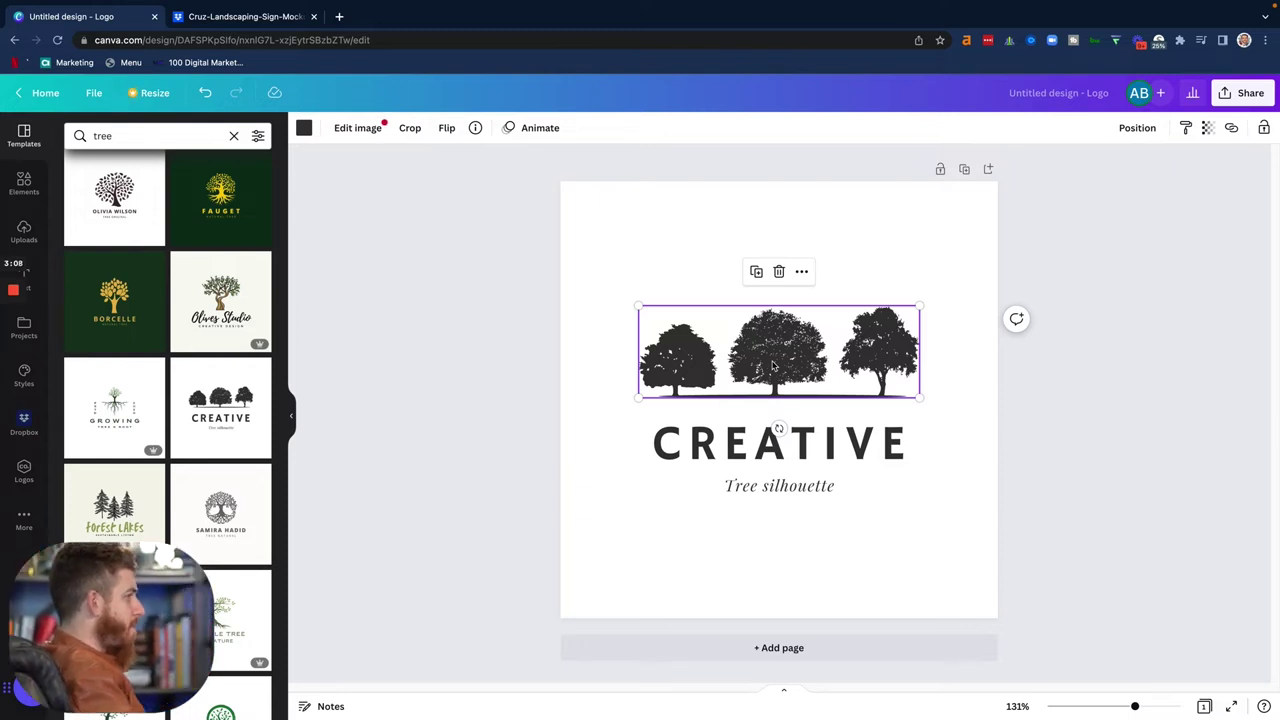
right_click(772, 367)
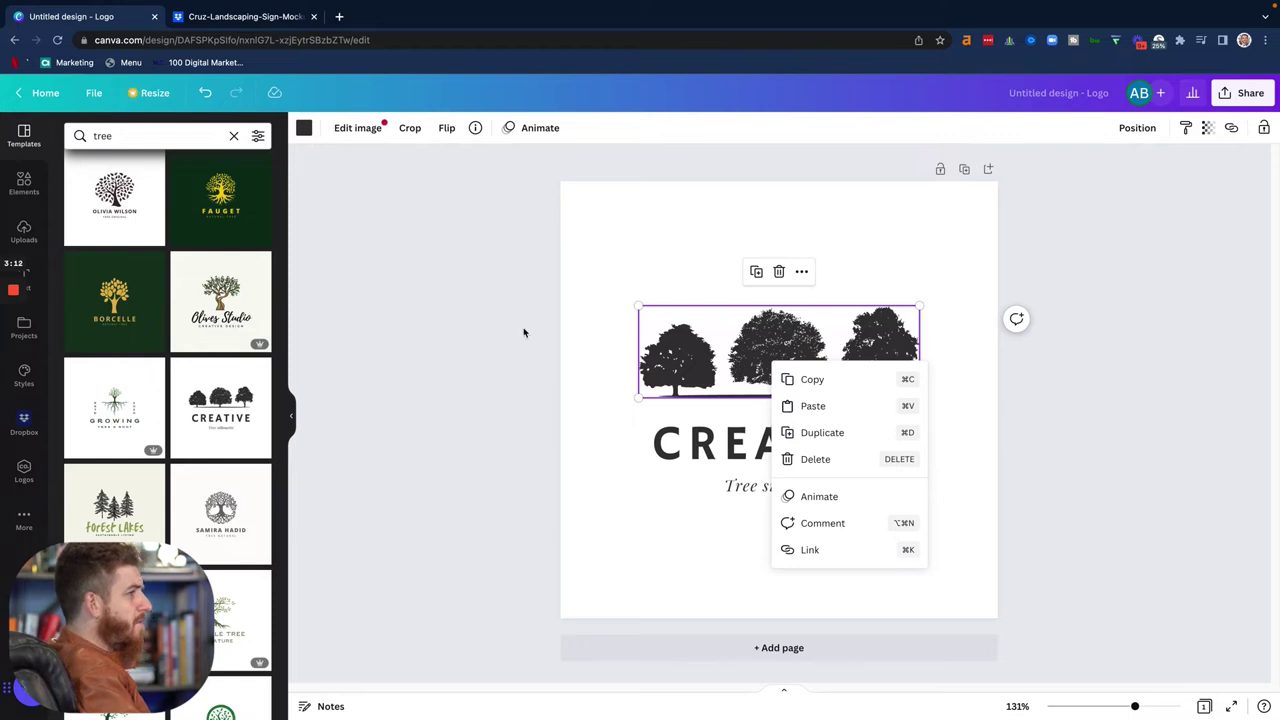
- Apply the Natural Wood / THE OAK TREE template with the engraved oak illustration
left_click(96, 256)
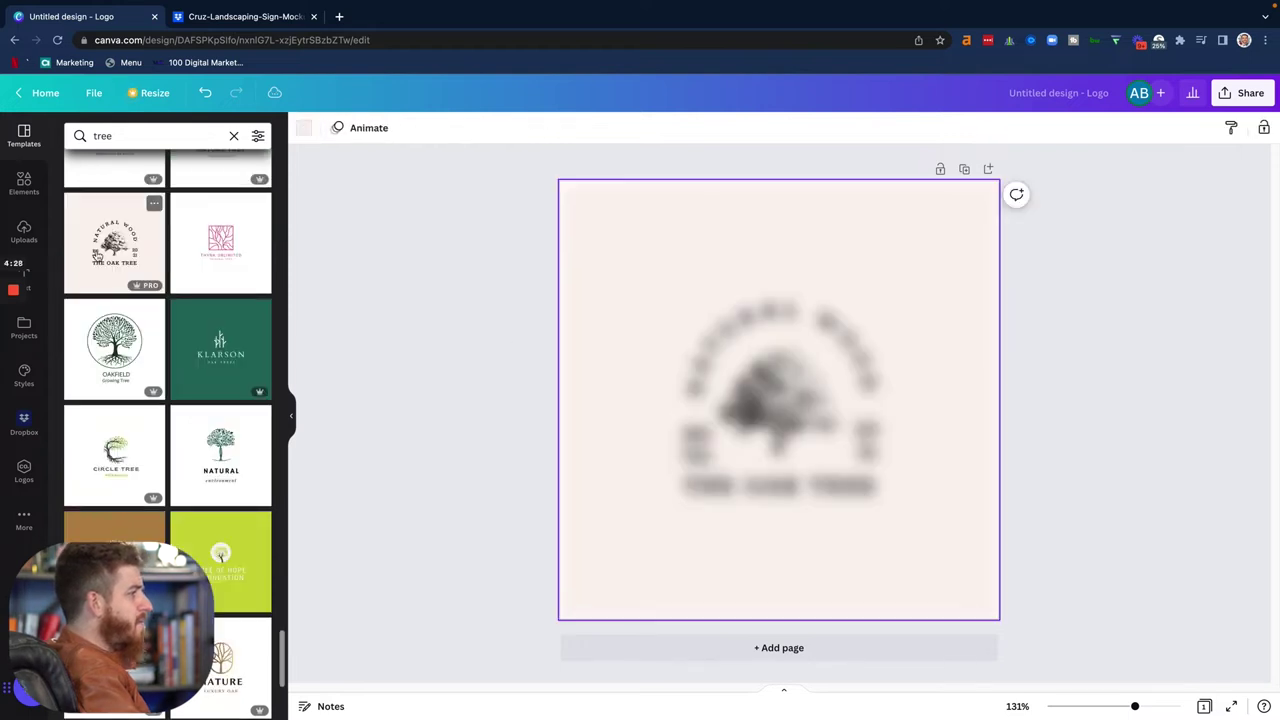
scroll(96, 256, "down", 5)
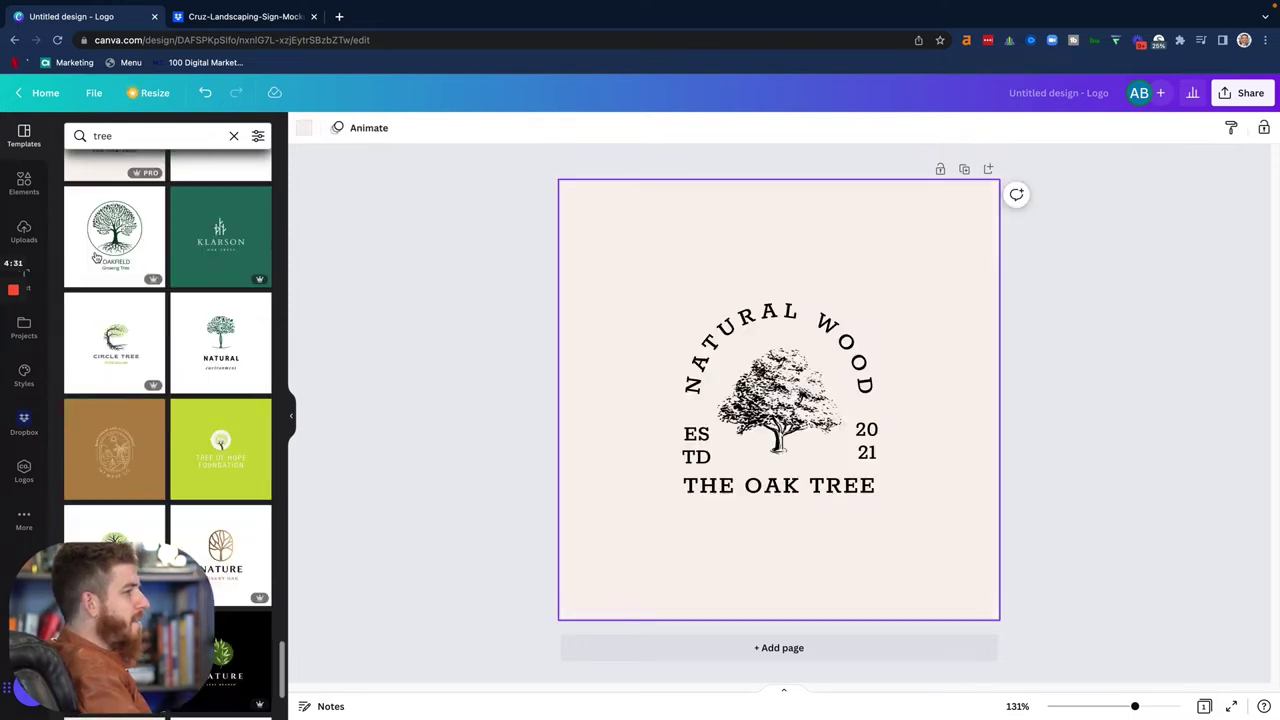
scroll(97, 257, "down", 10)
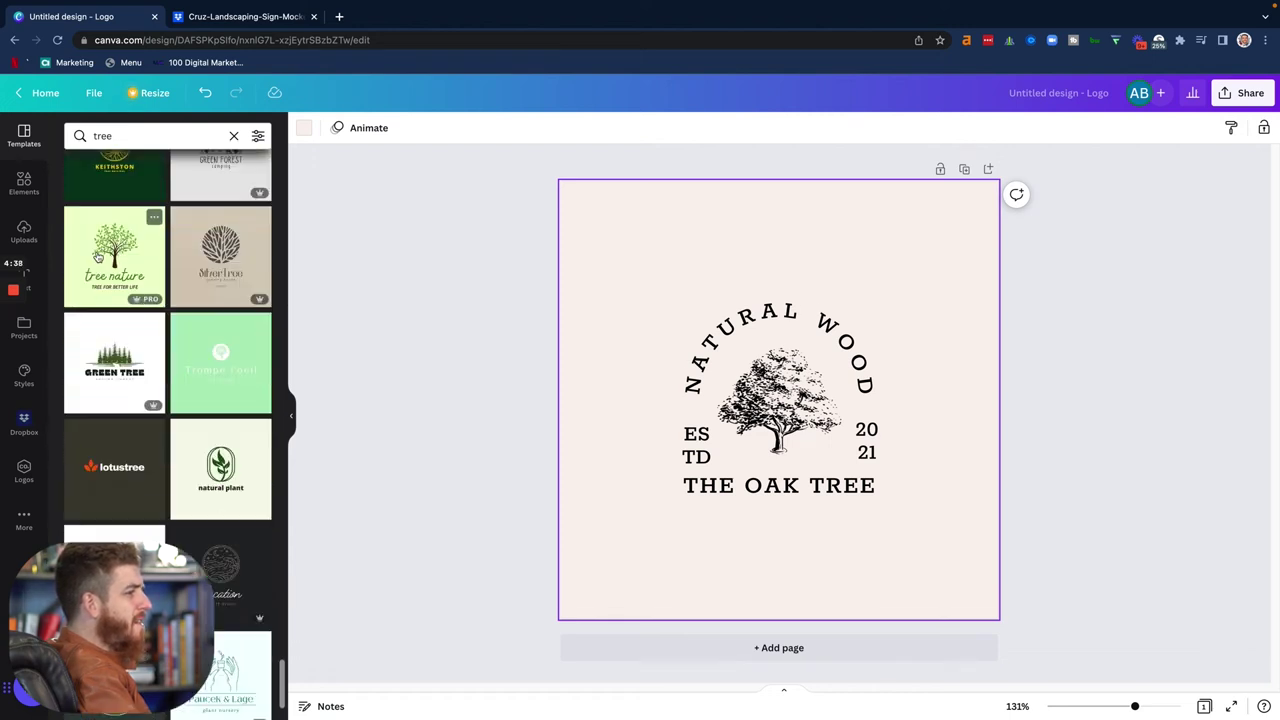
scroll(97, 257, "down", 2)
scroll(97, 257, "down", 1)
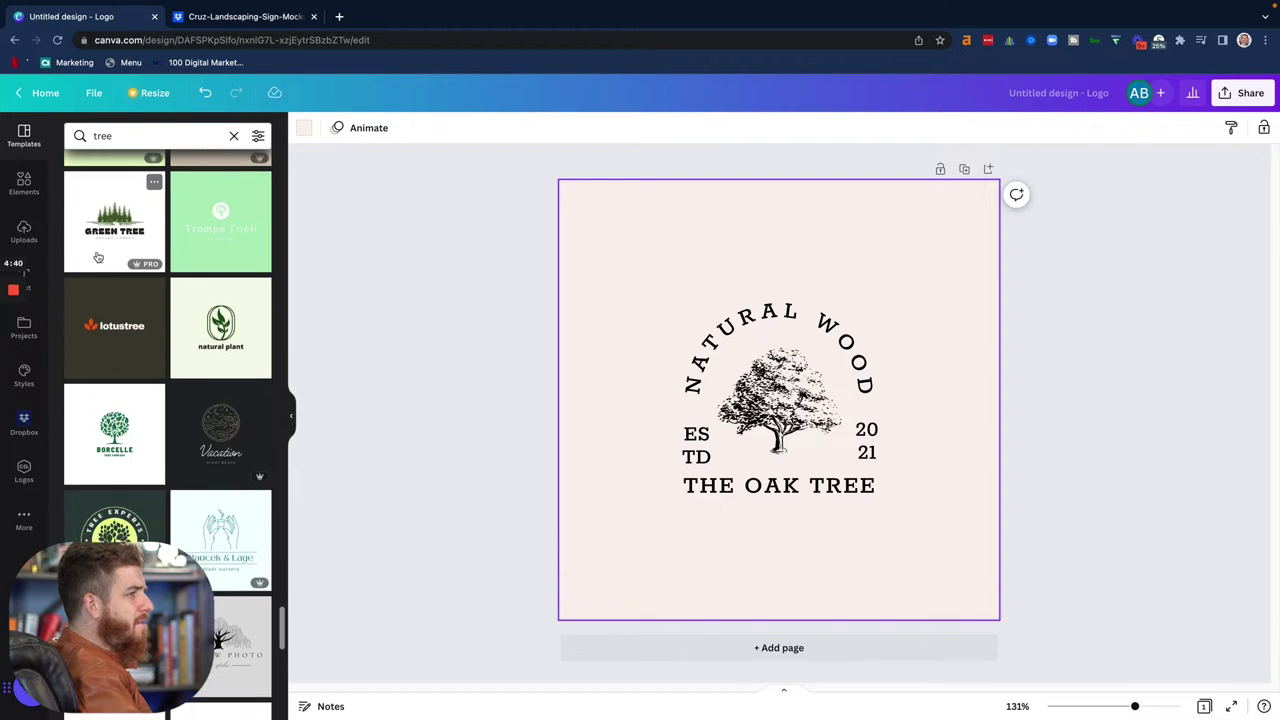
scroll(97, 257, "down", 4)
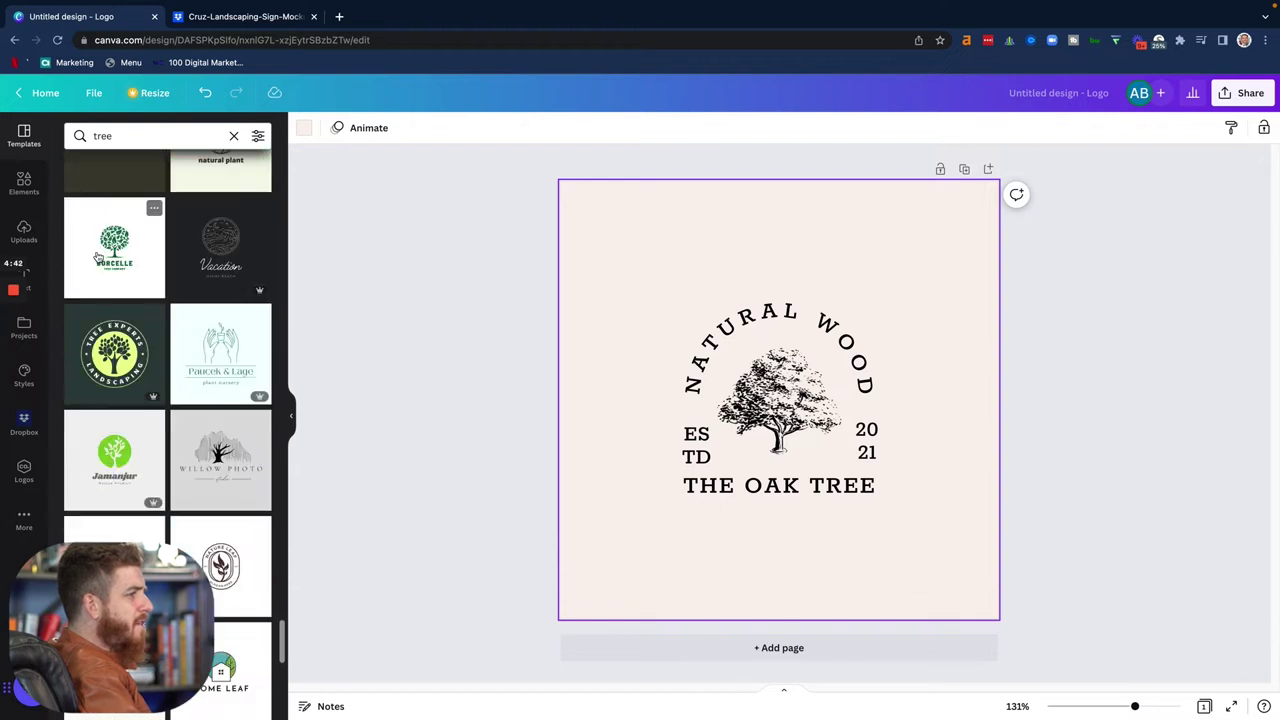
scroll(97, 257, "down", 5)
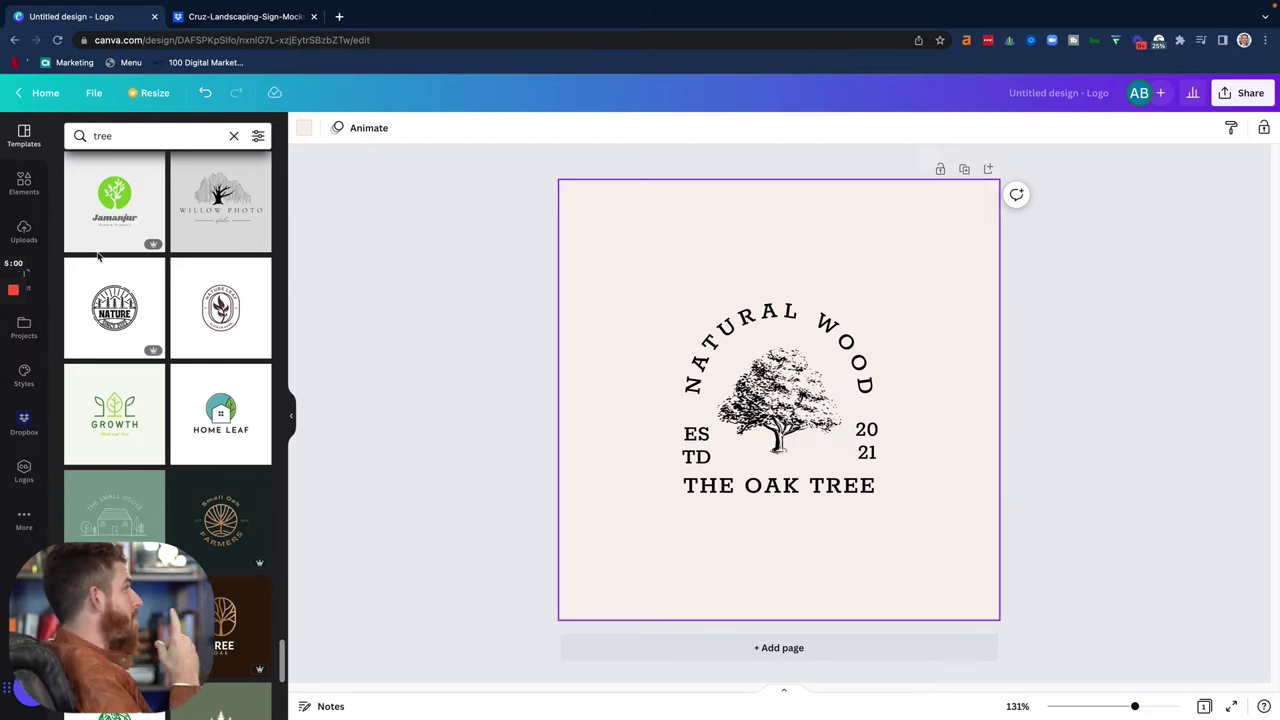
- Browse more tree templates and check the Dropbox sign mockup before returning to Canva
scroll(97, 257, "down", 3)
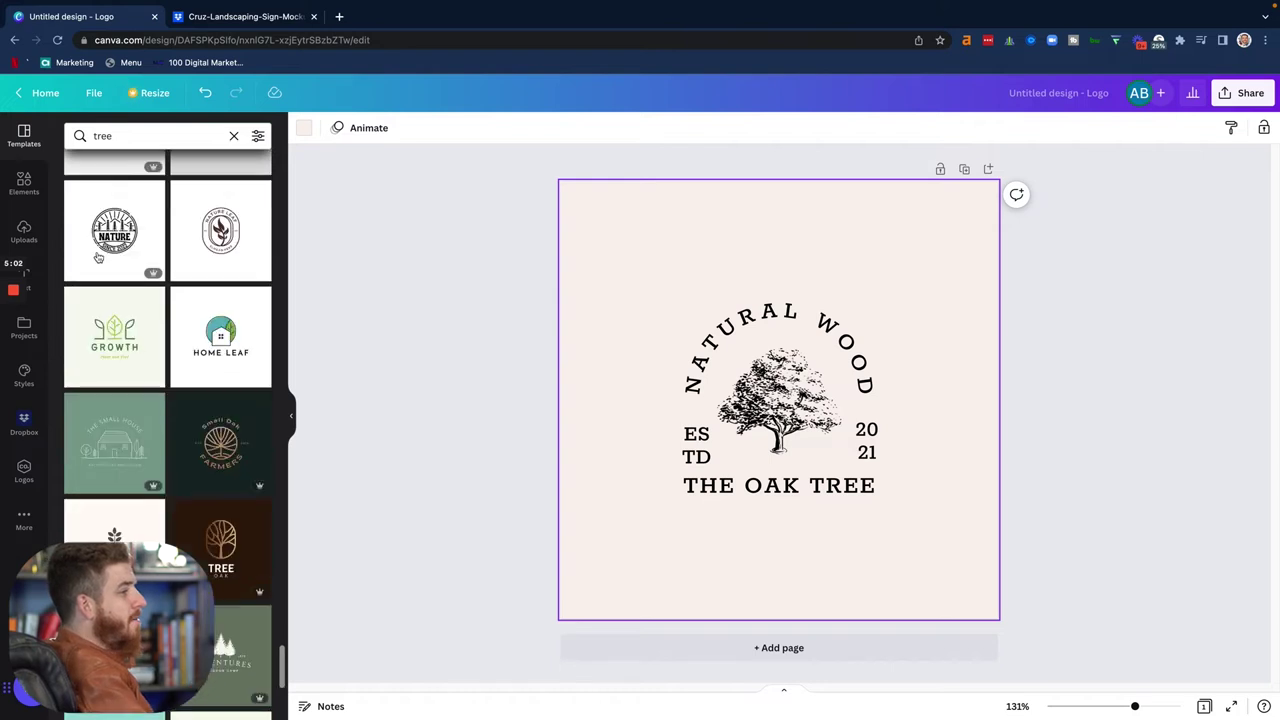
scroll(98, 257, "down", 1)
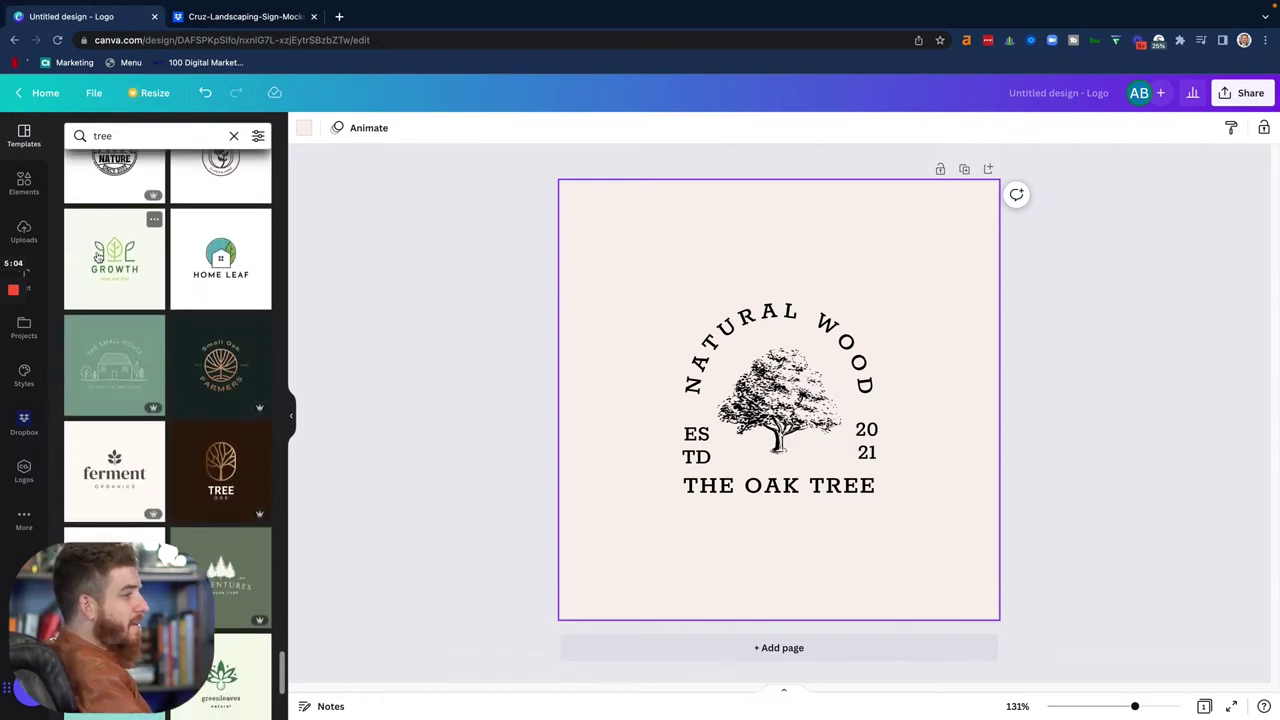
scroll(97, 257, "down", 3)
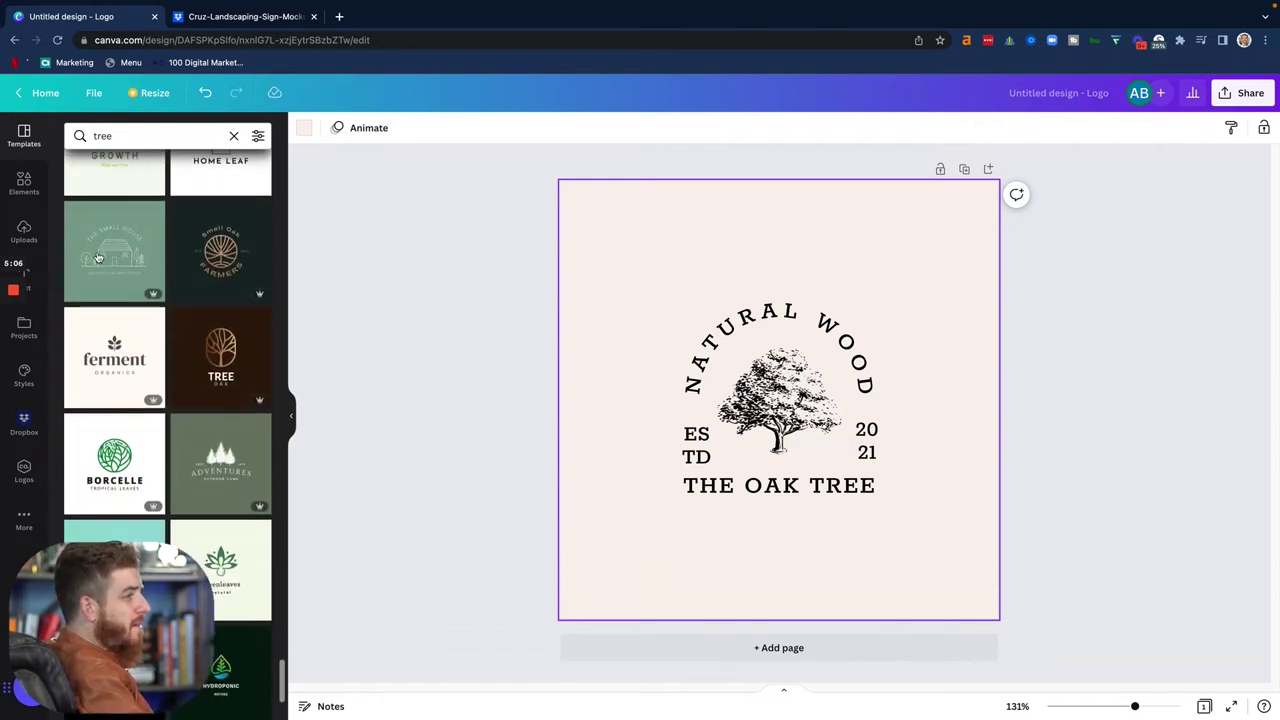
scroll(97, 257, "down", 12)
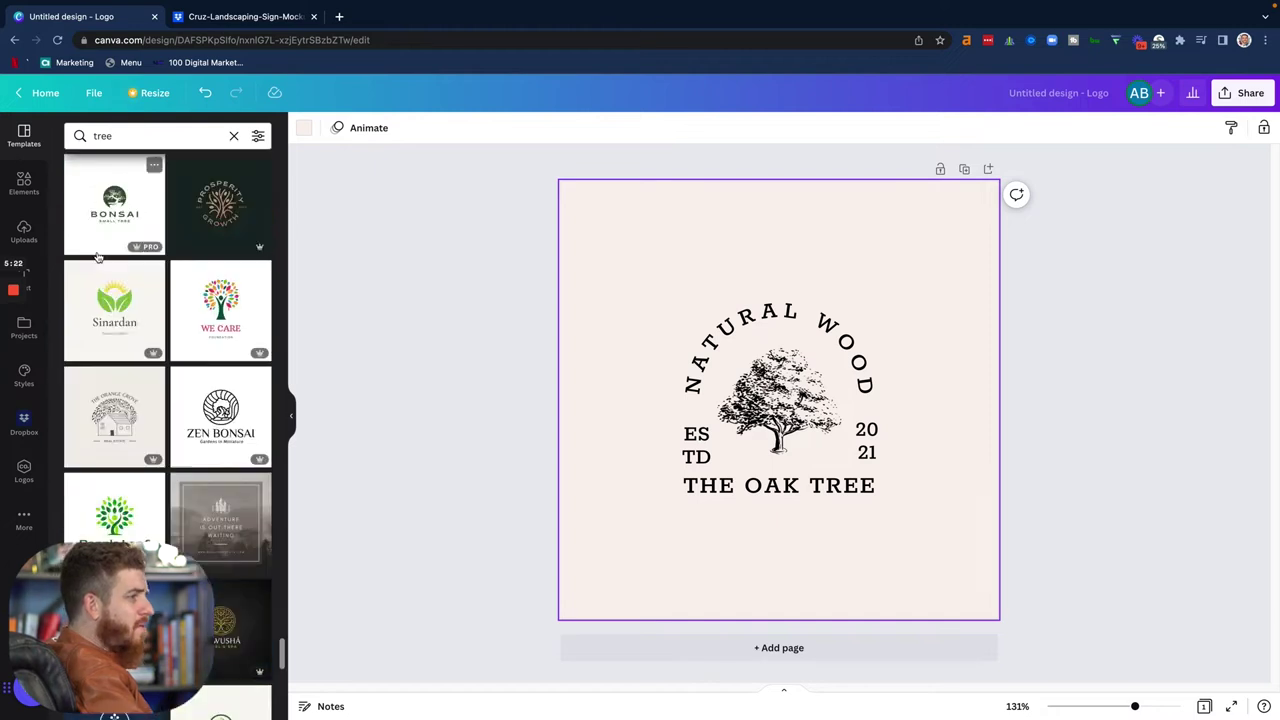
scroll(98, 257, "down", 6)
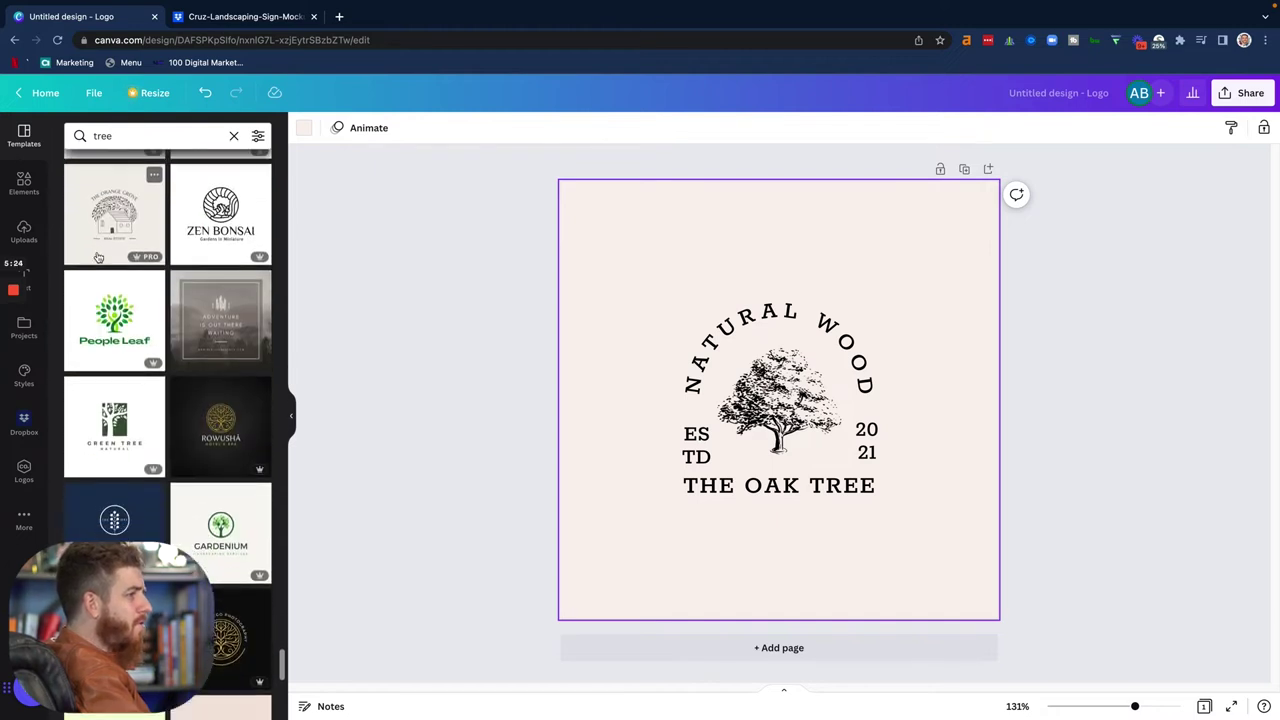
scroll(98, 257, "down", 4)
left_click(240, 16)
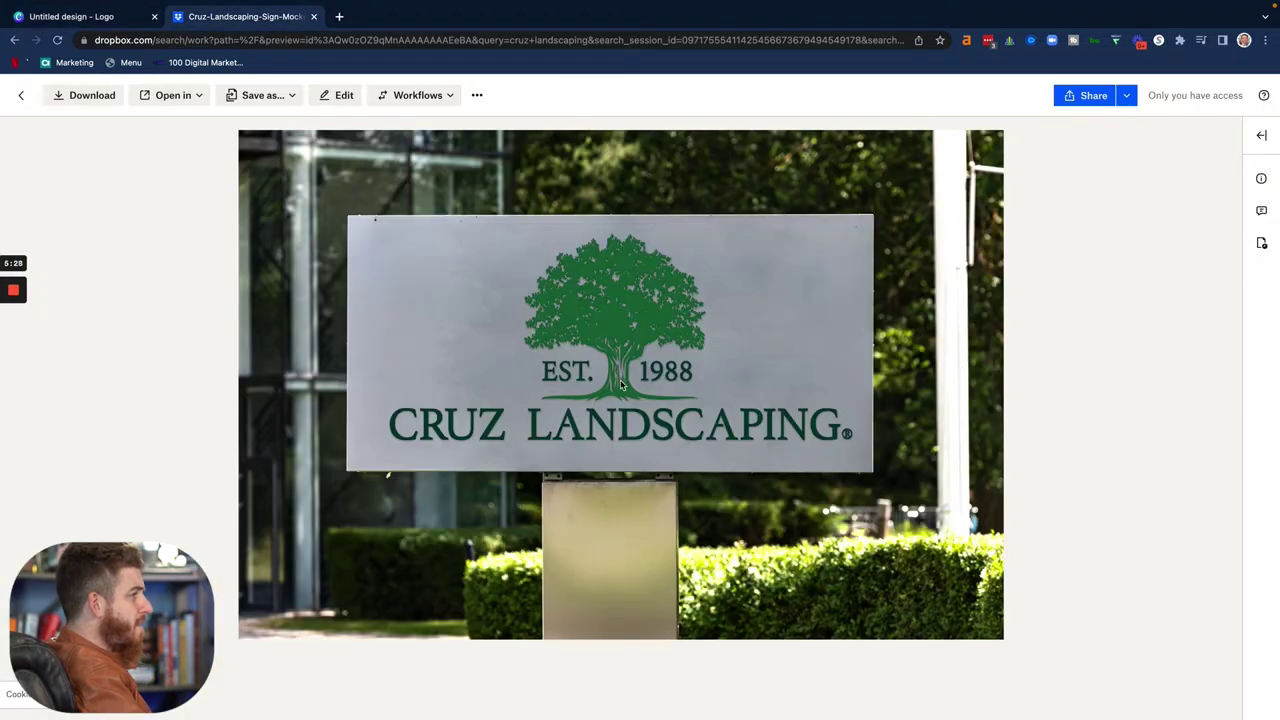
left_click(79, 18)
- Scroll the tree results and apply the green circular Season Pride Landscaping template with its rooted tree
scroll(100, 310, "down", 10)
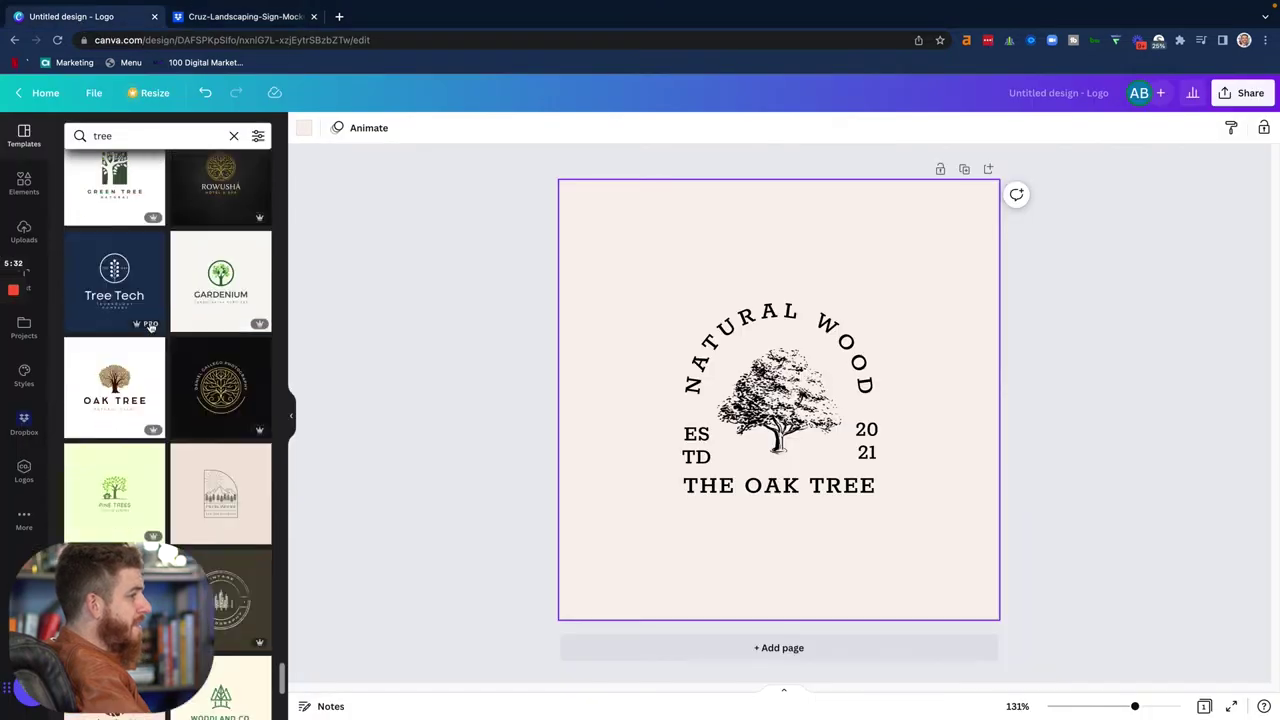
scroll(151, 317, "down", 1)
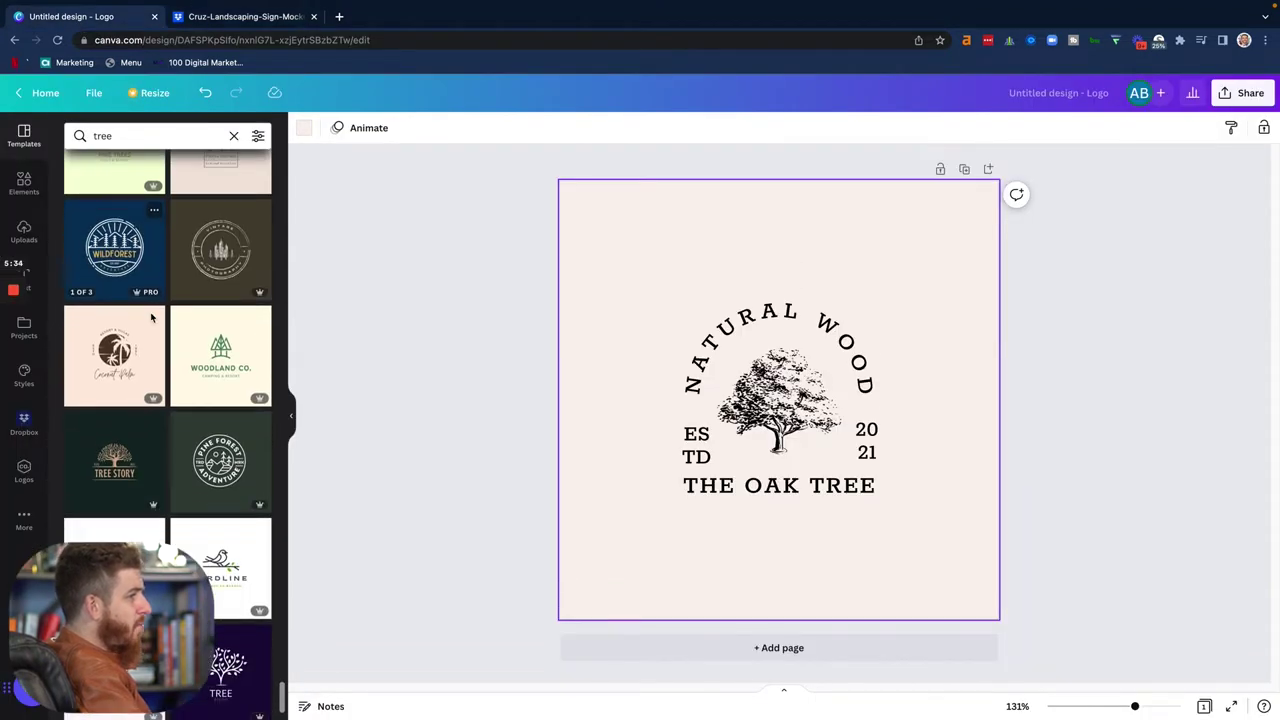
scroll(151, 317, "down", 3)
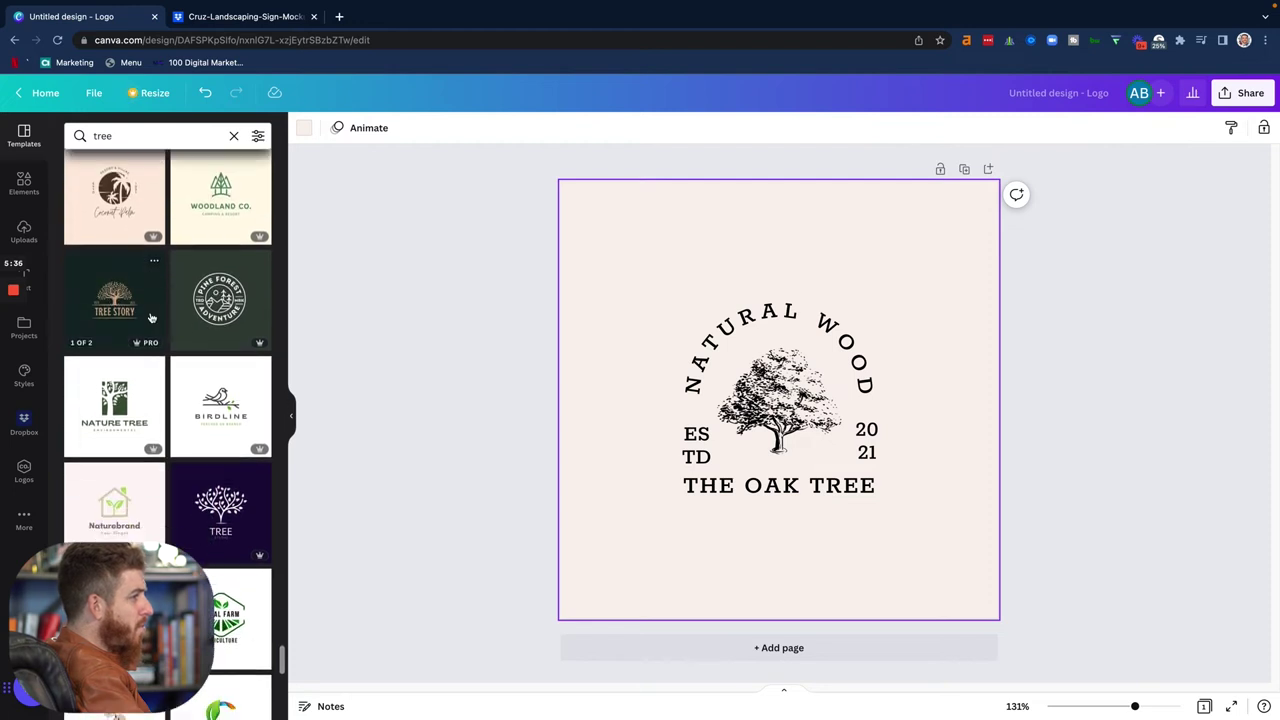
scroll(151, 317, "down", 8)
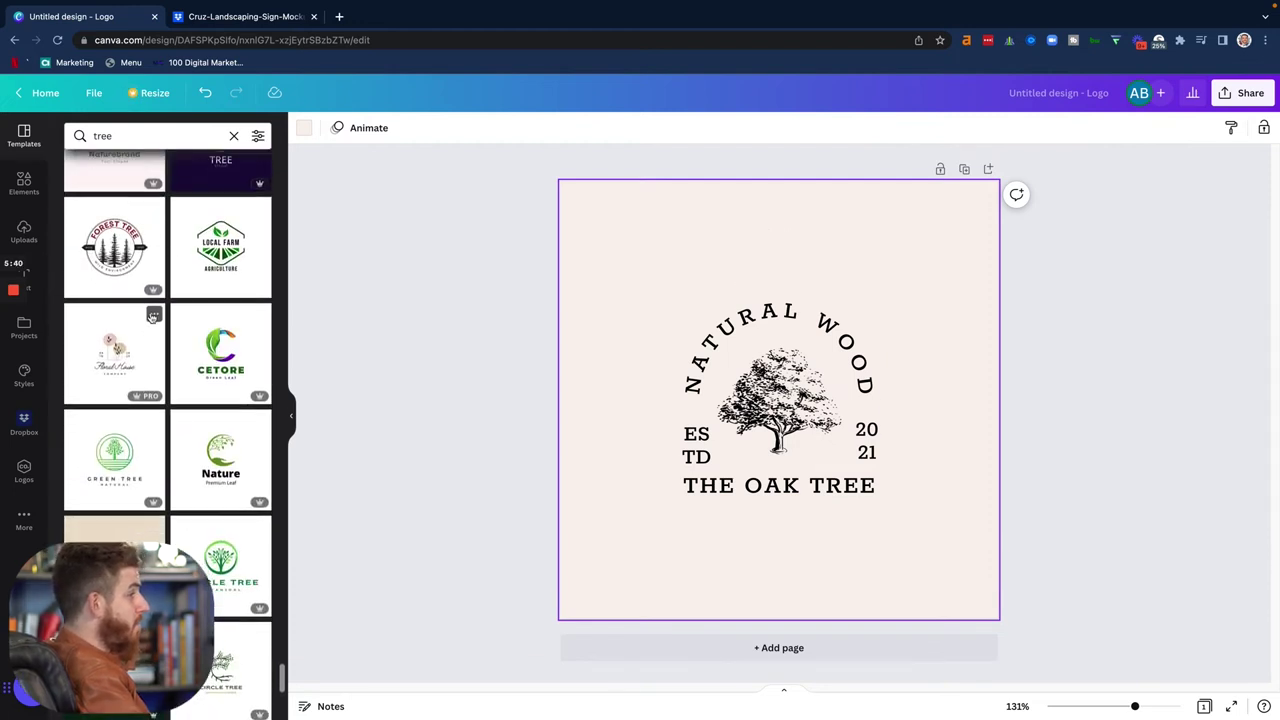
scroll(151, 317, "down", 4)
scroll(151, 317, "down", 3)
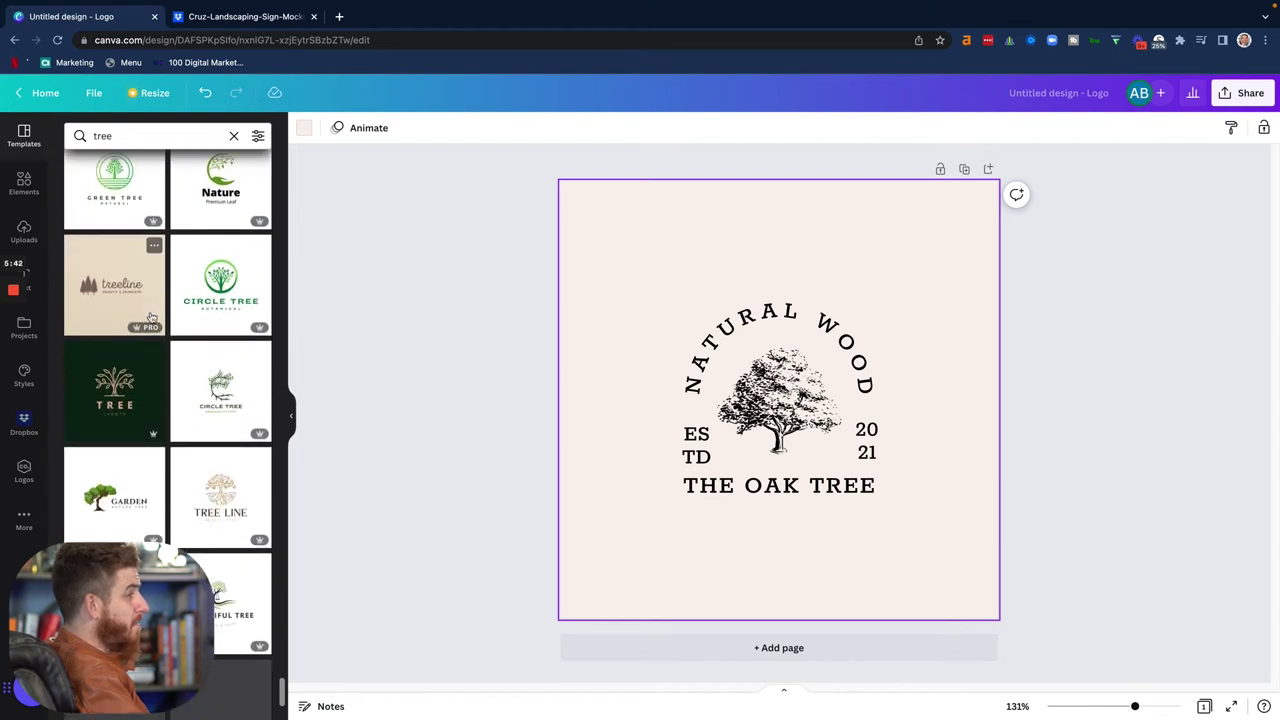
scroll(151, 317, "down", 2)
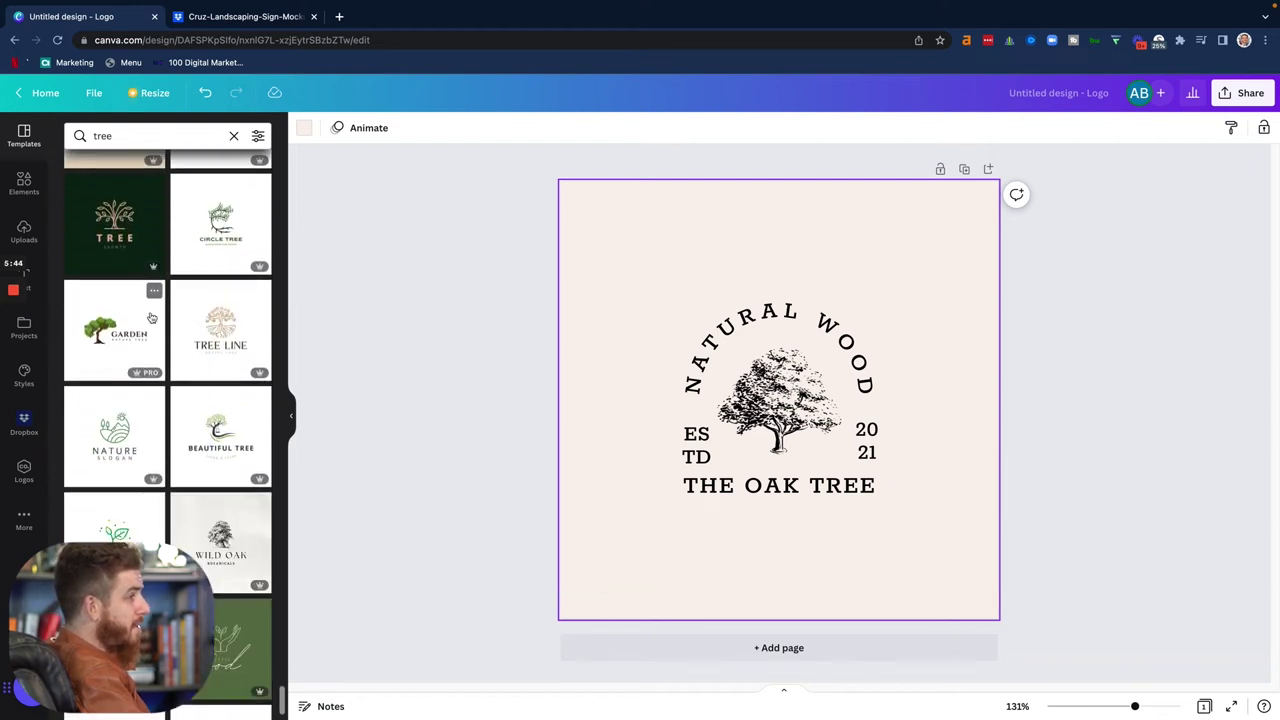
scroll(151, 317, "down", 8)
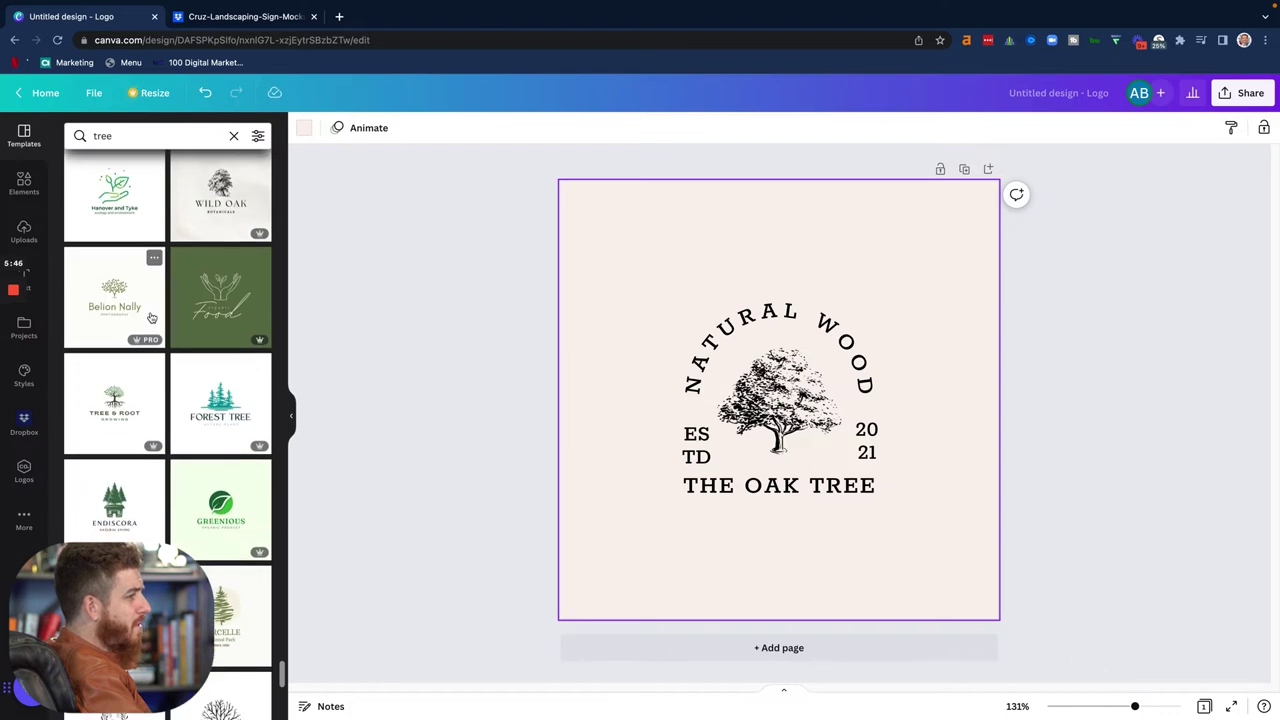
scroll(151, 317, "down", 3)
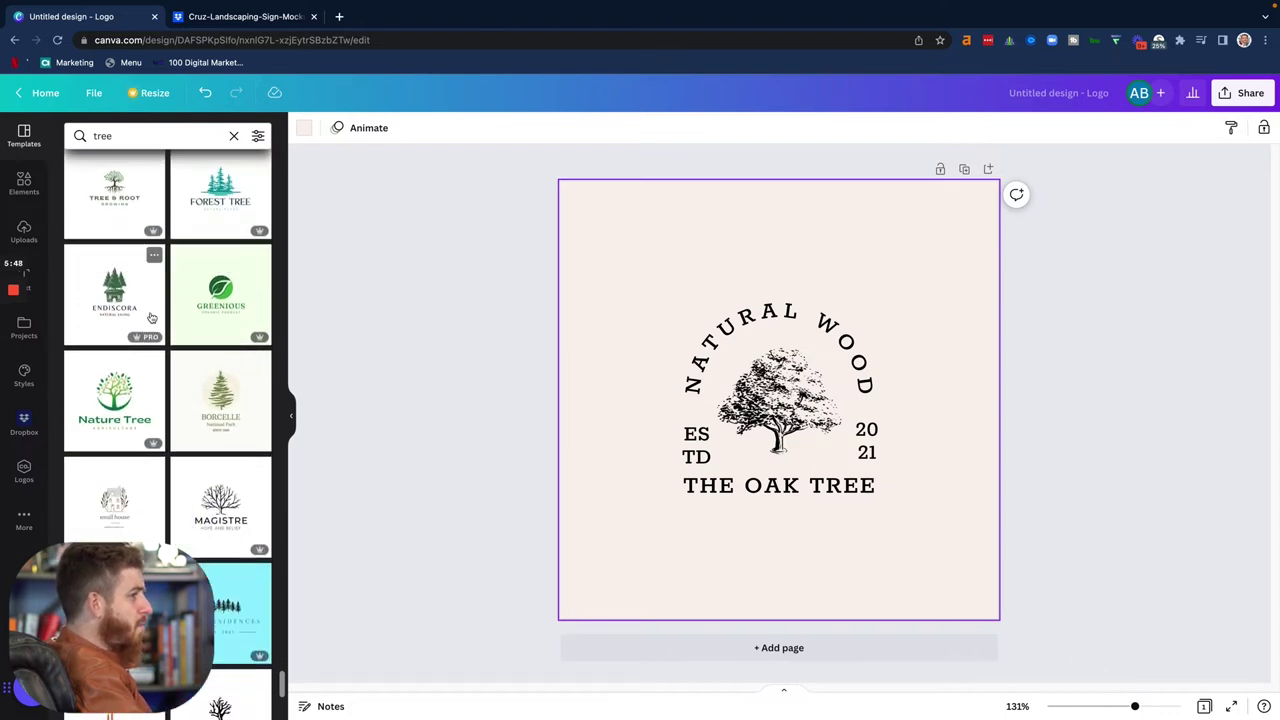
scroll(151, 317, "down", 13)
scroll(151, 317, "down", 5)
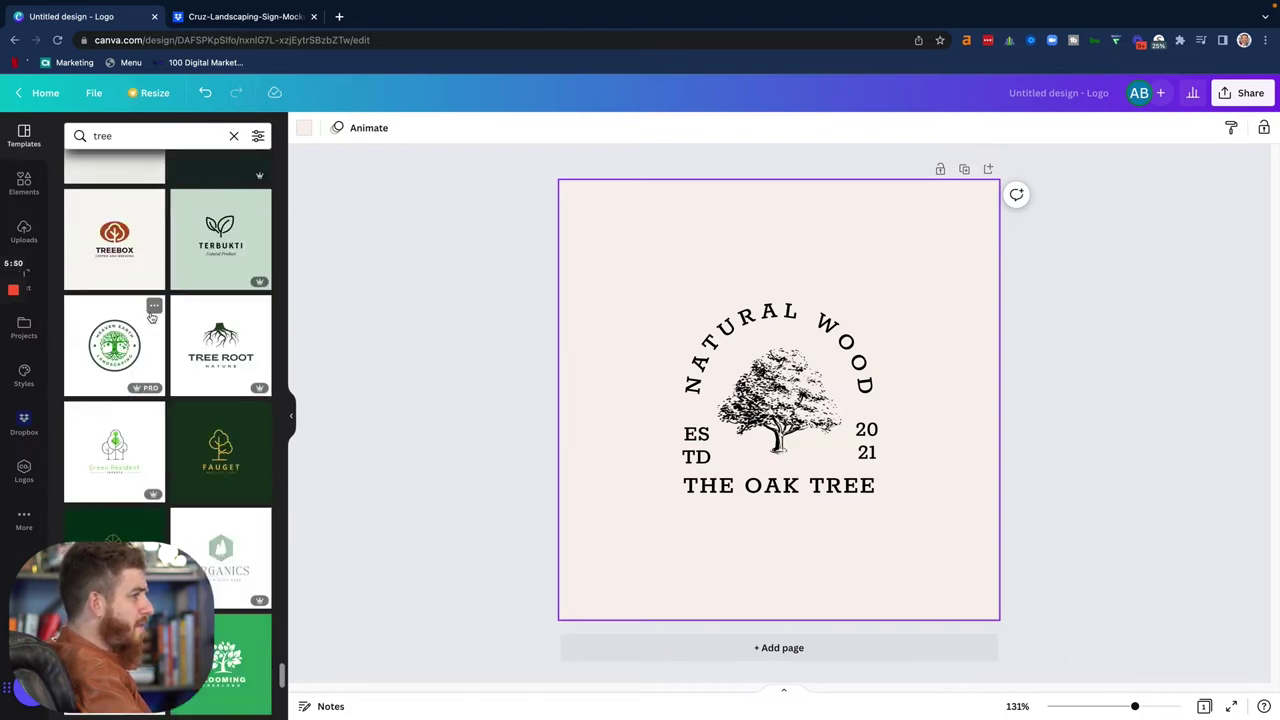
scroll(152, 317, "down", 6)
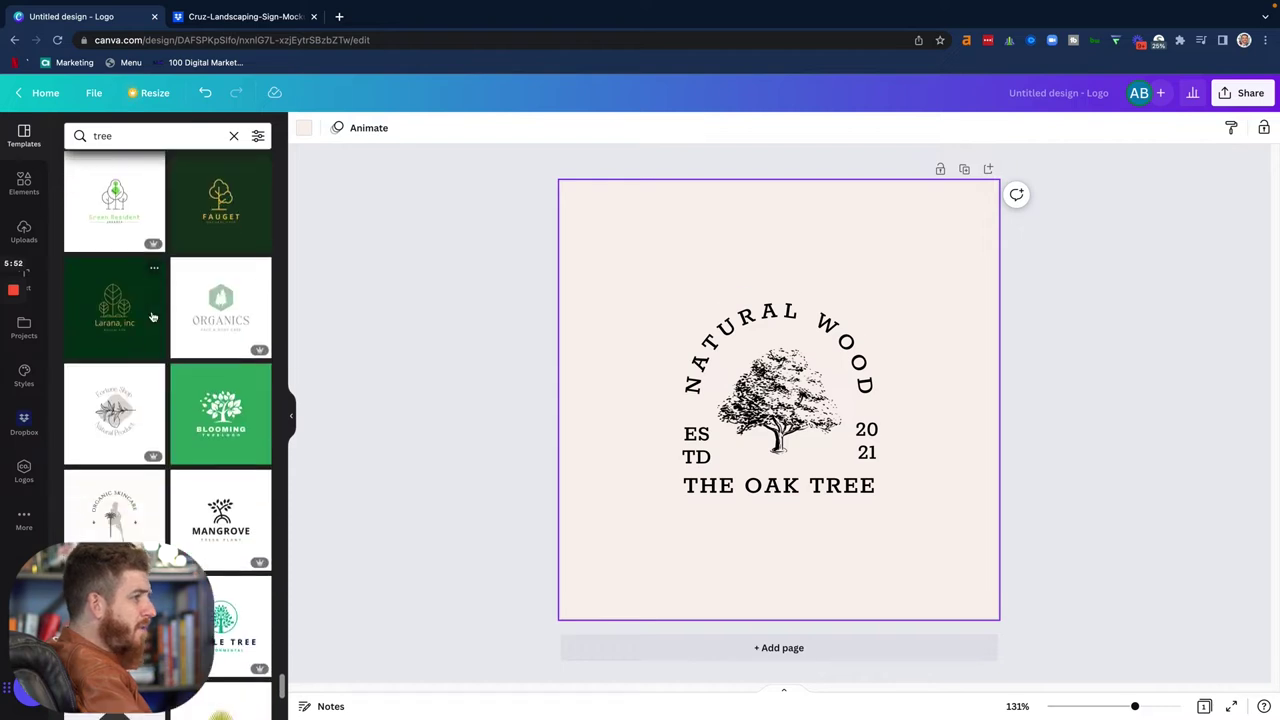
scroll(152, 317, "down", 5)
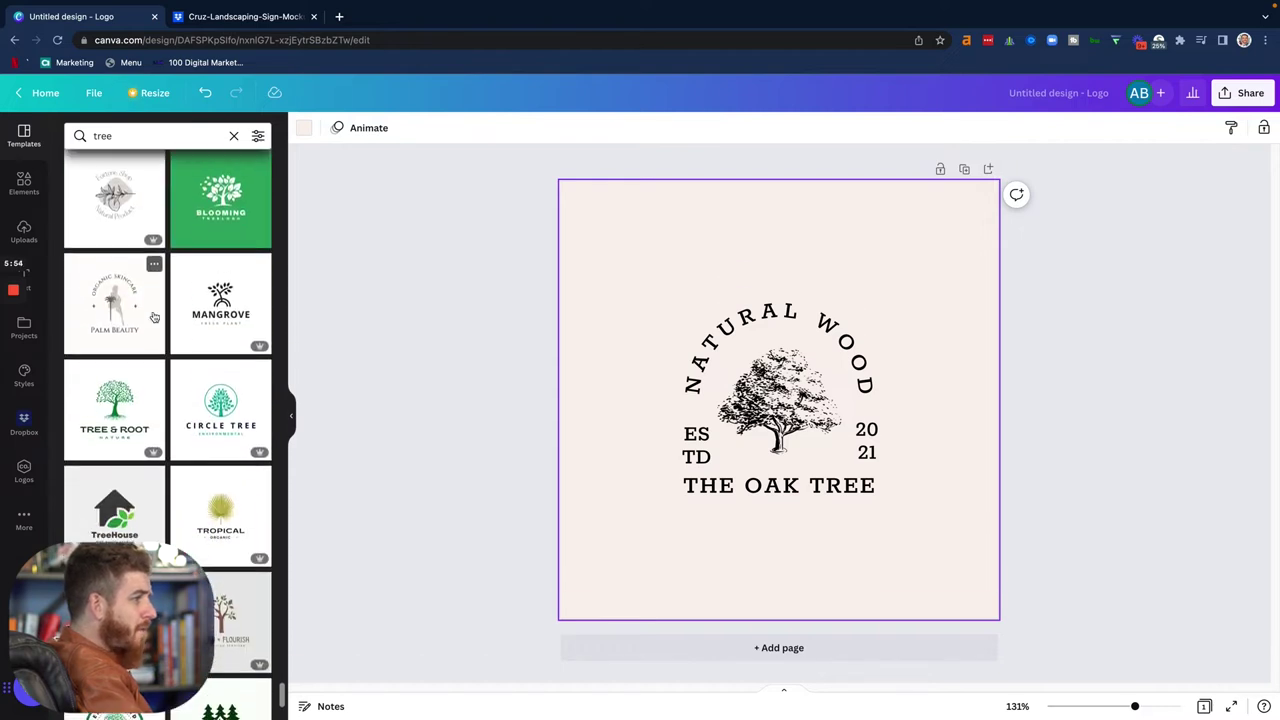
scroll(155, 317, "down", 4)
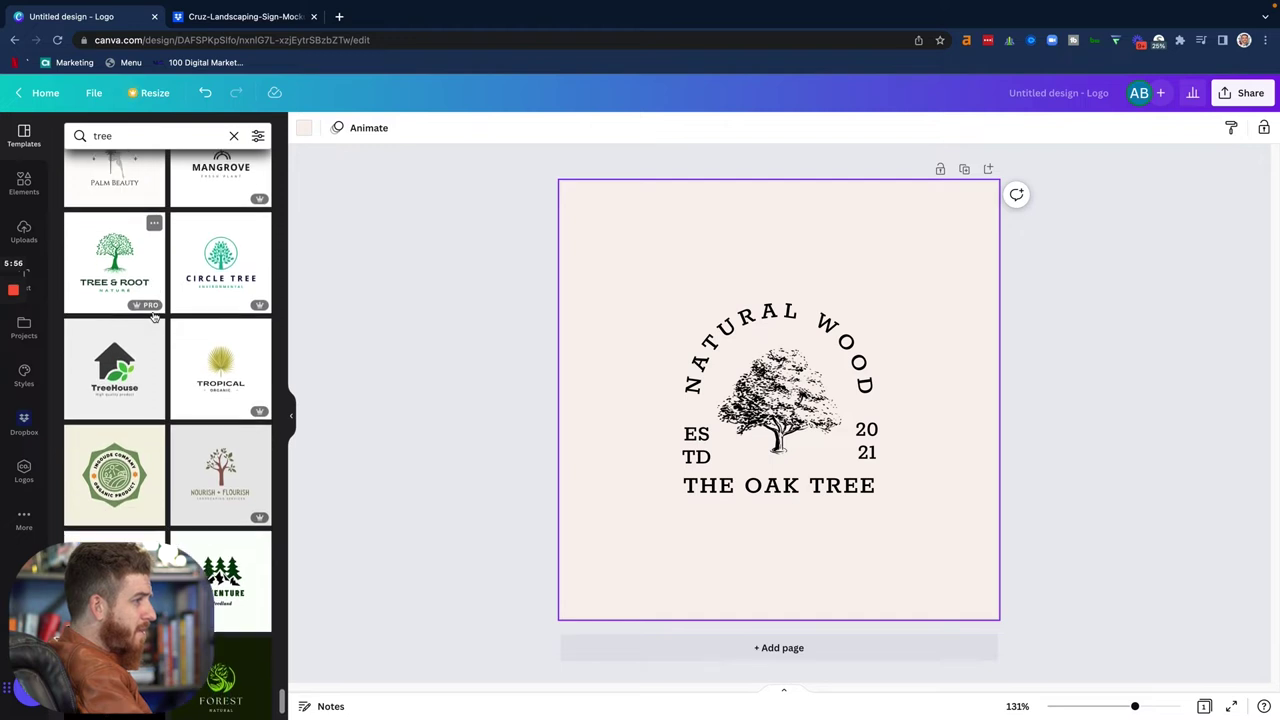
scroll(155, 317, "down", 5)
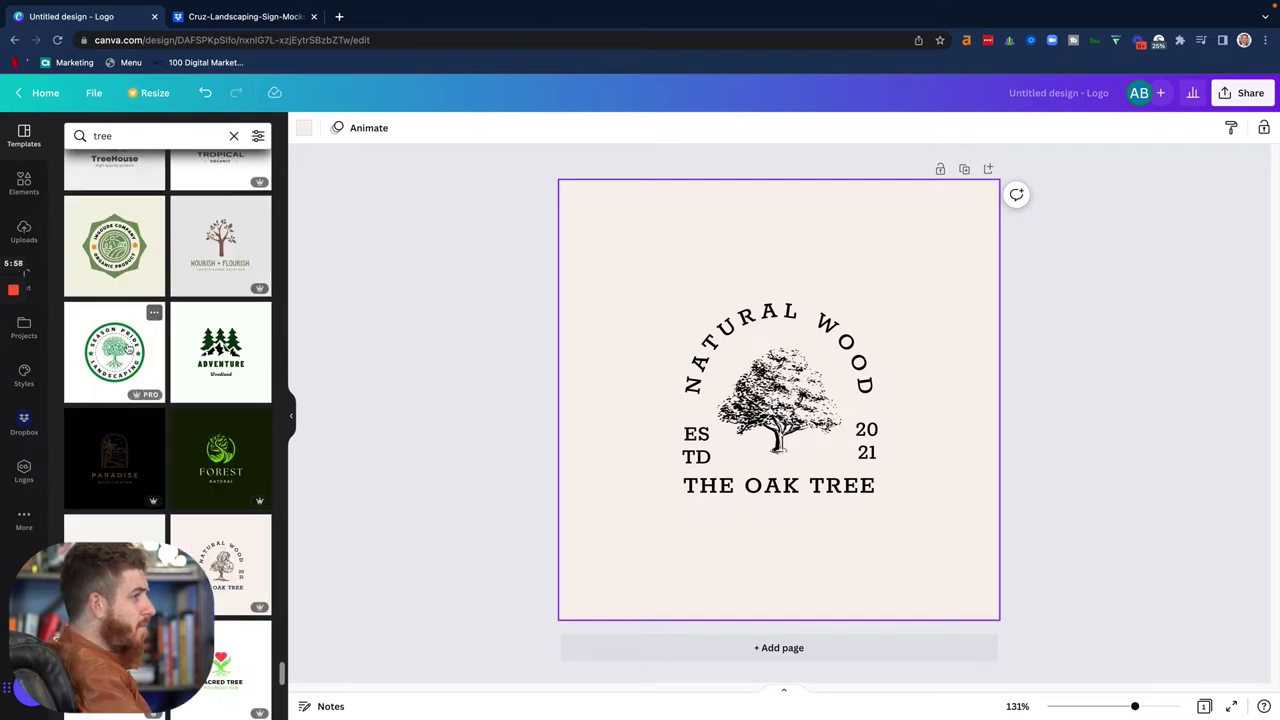
left_click(119, 370)
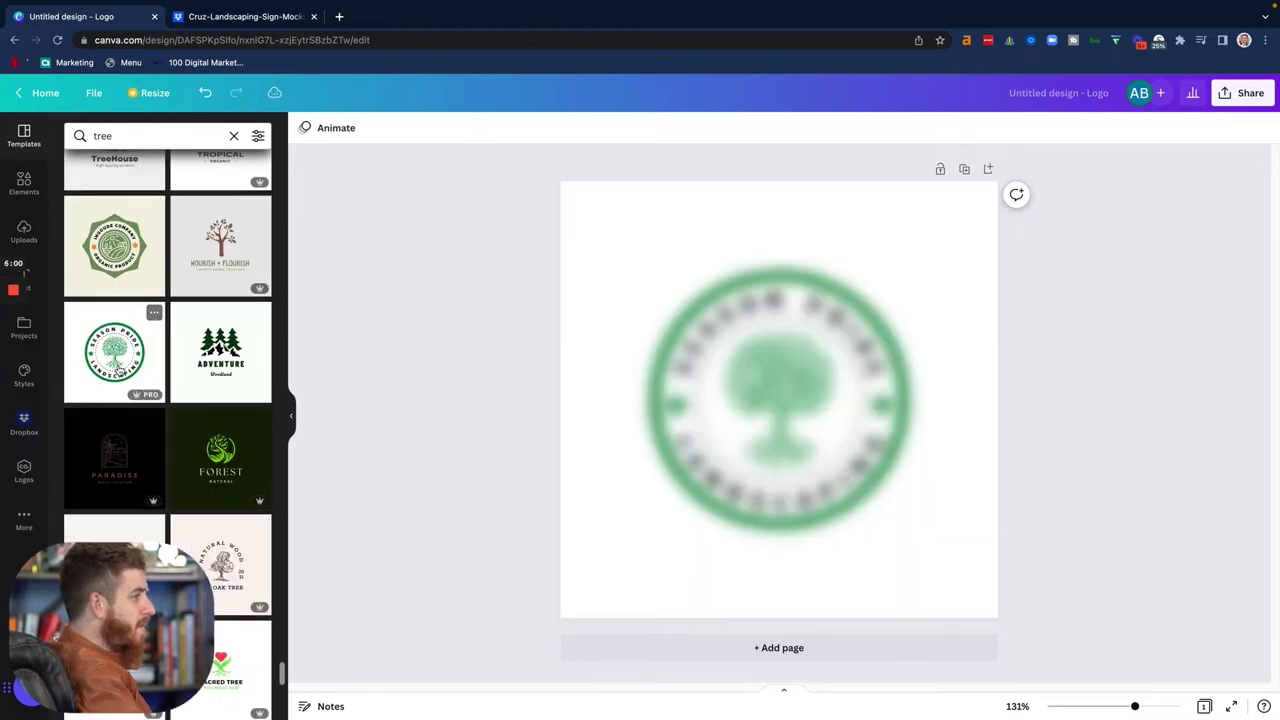
scroll(119, 368, "down", 4)
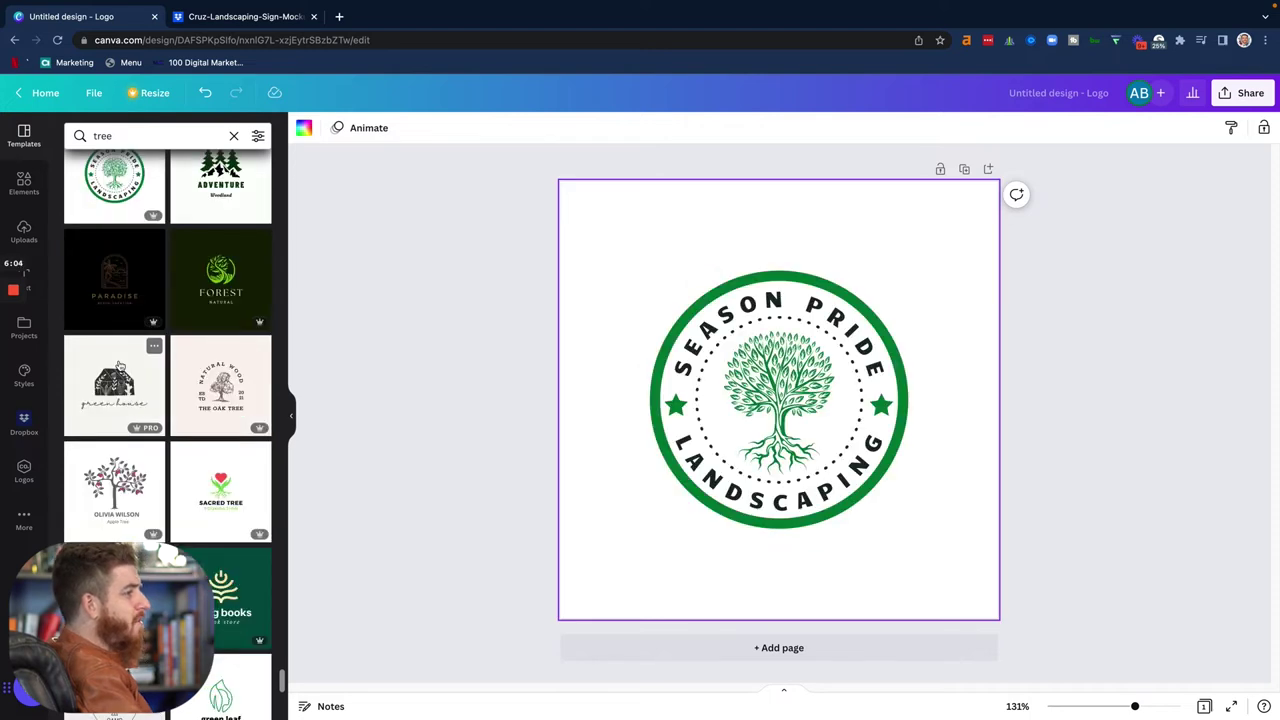
scroll(120, 366, "up", 10)
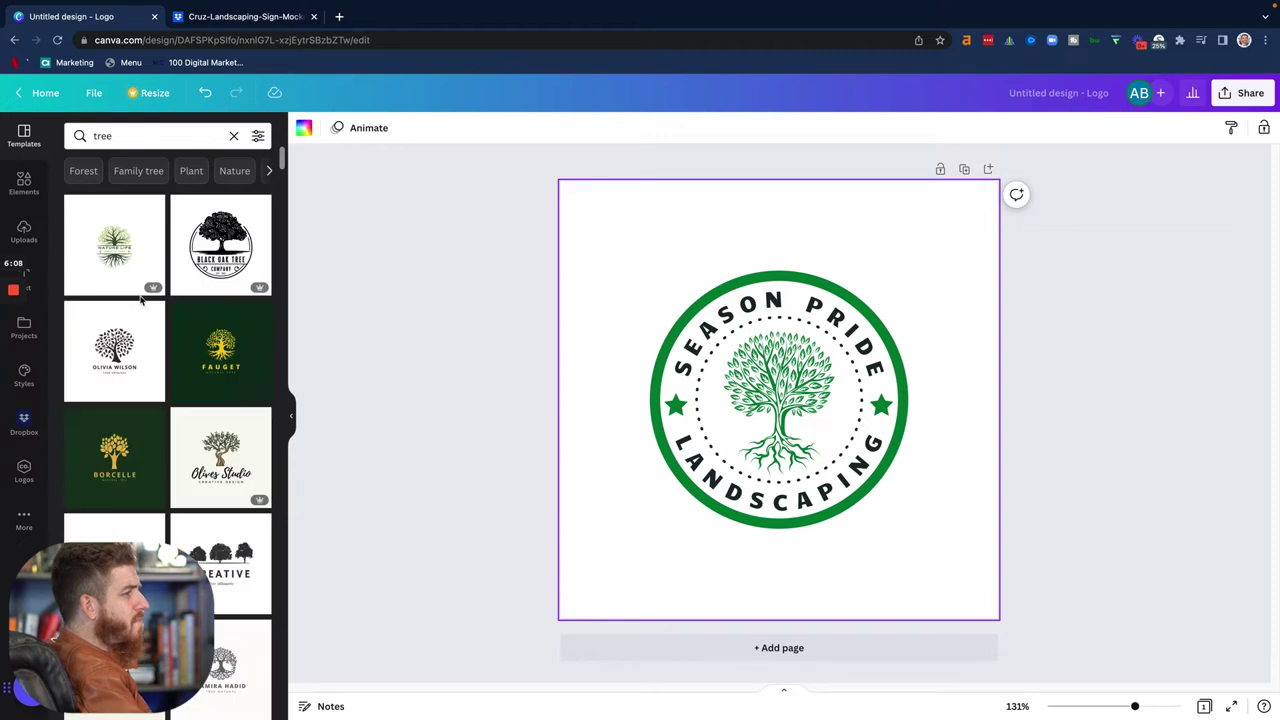
- Apply the Black Oak Tree Company template and delete its COMPANY text
left_click(212, 265)
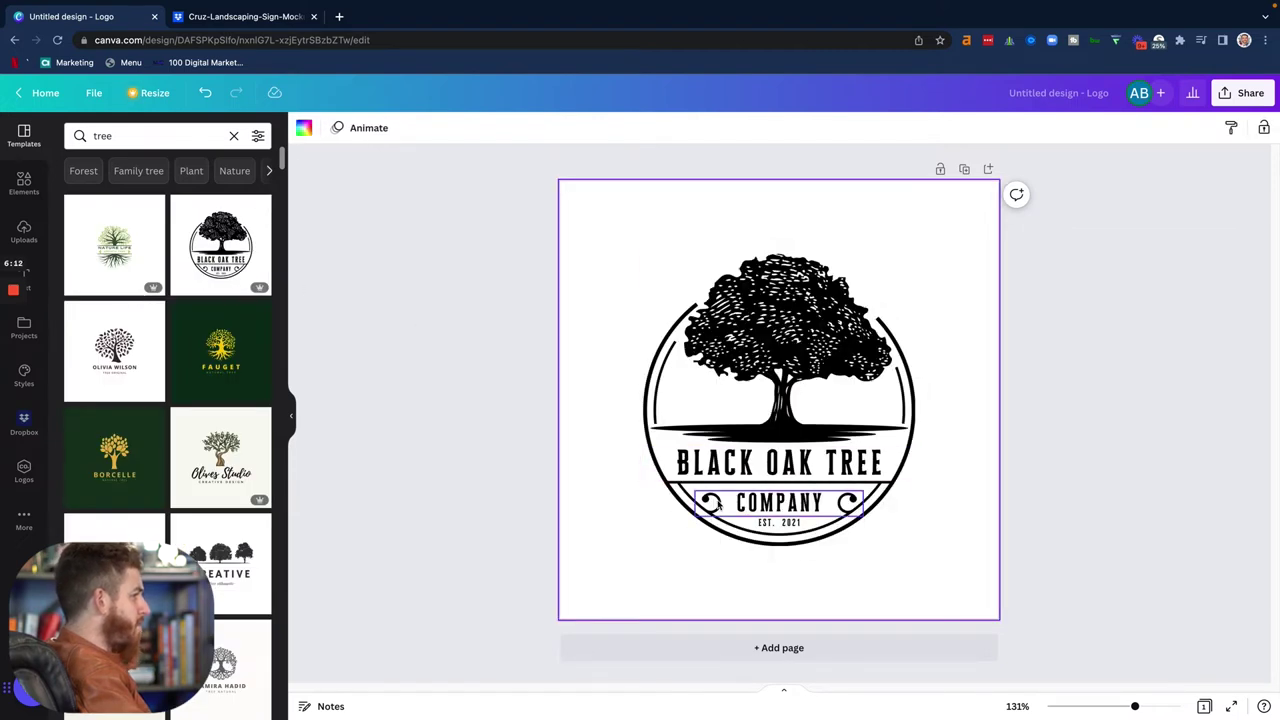
left_click(718, 505)
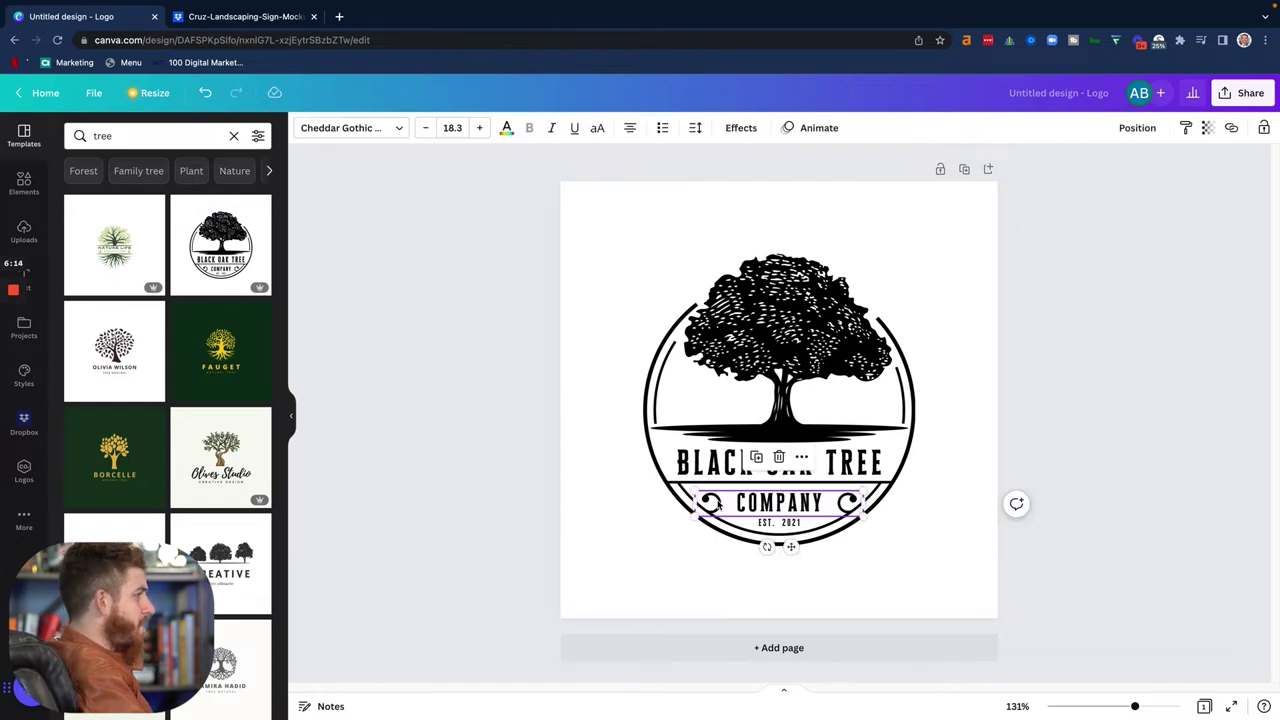
key("Delete")
key("super+z")
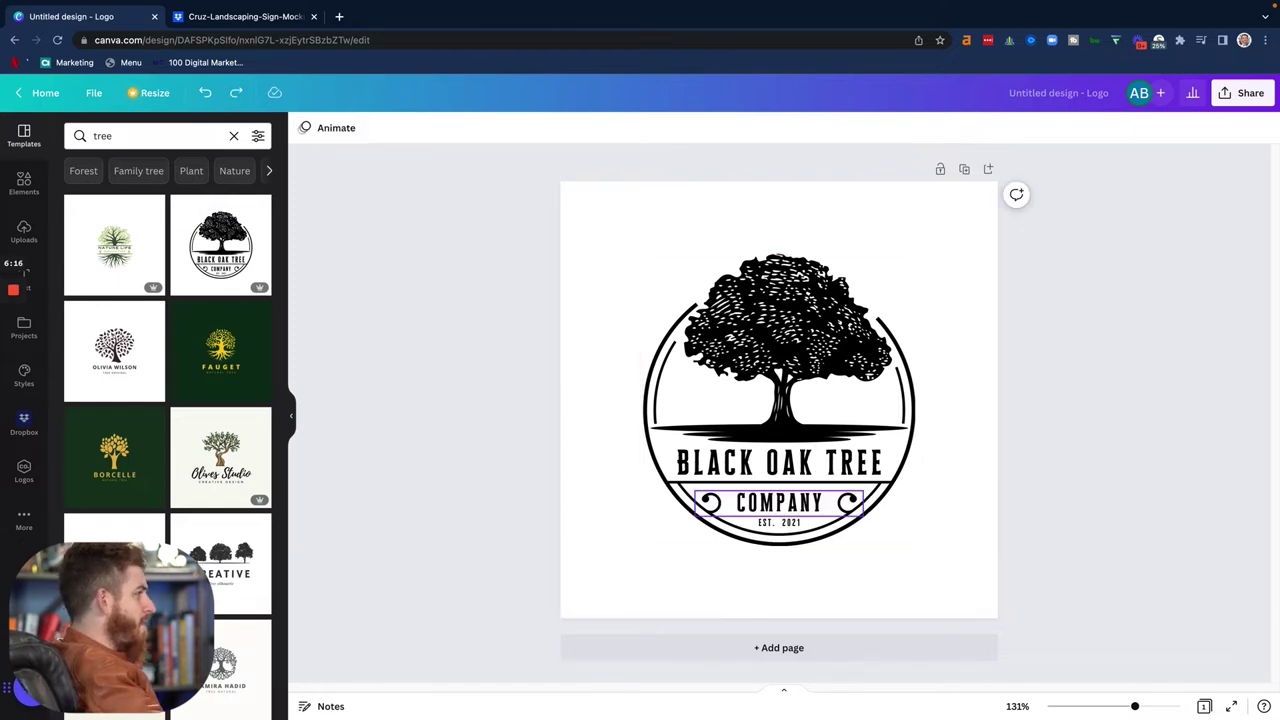
left_click(802, 506)
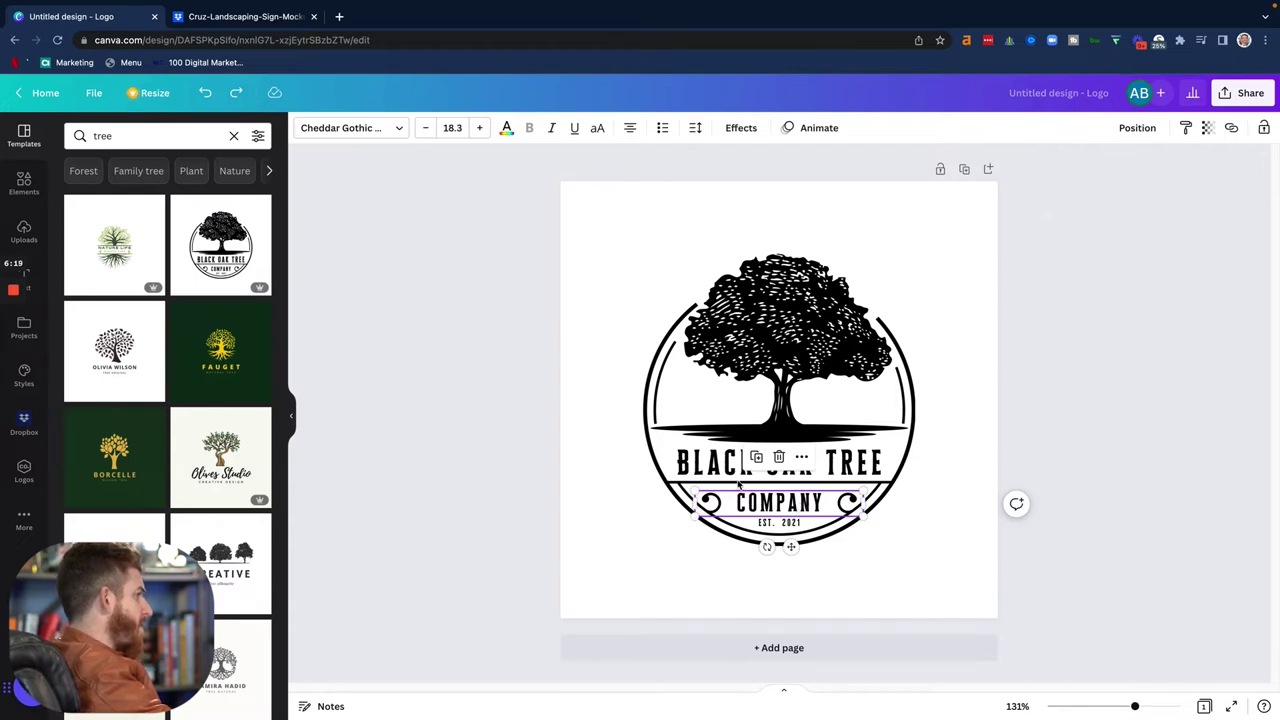
key("BackSpace")
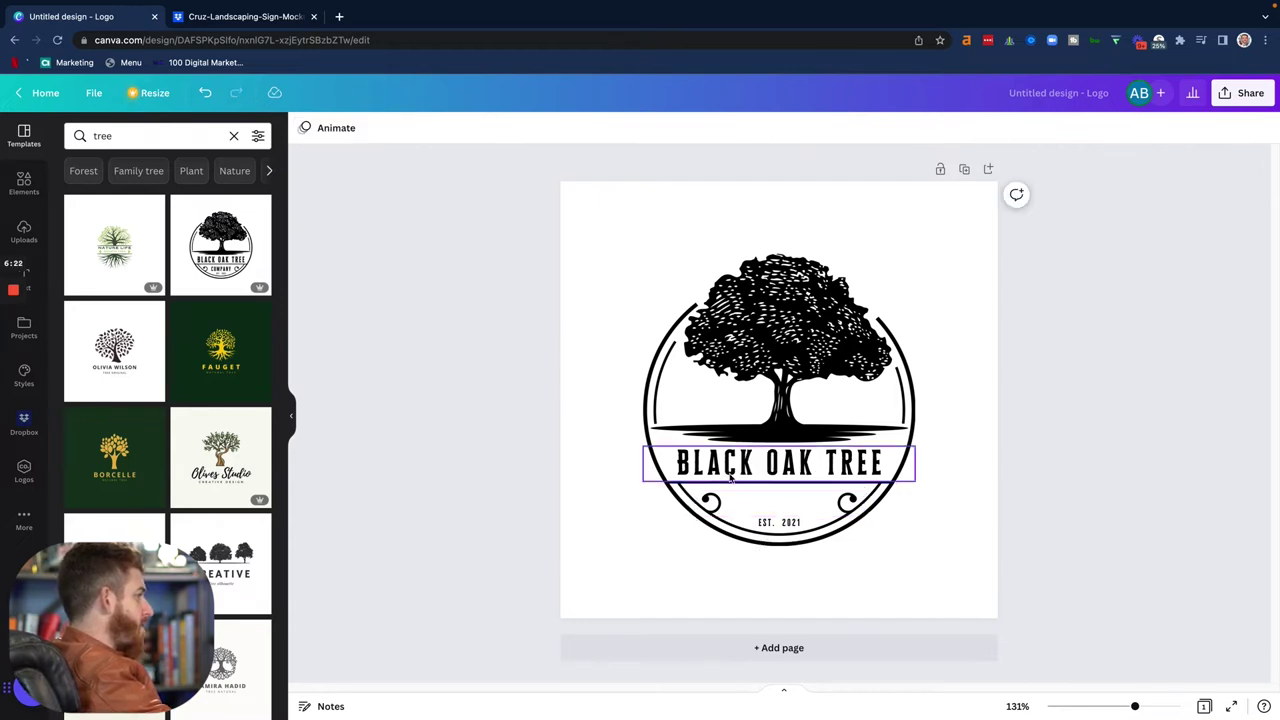
- Delete and restore the tree-in-circle graphic, then inspect and close its context and '...' menus
left_click(713, 505)
key("BackSpace")
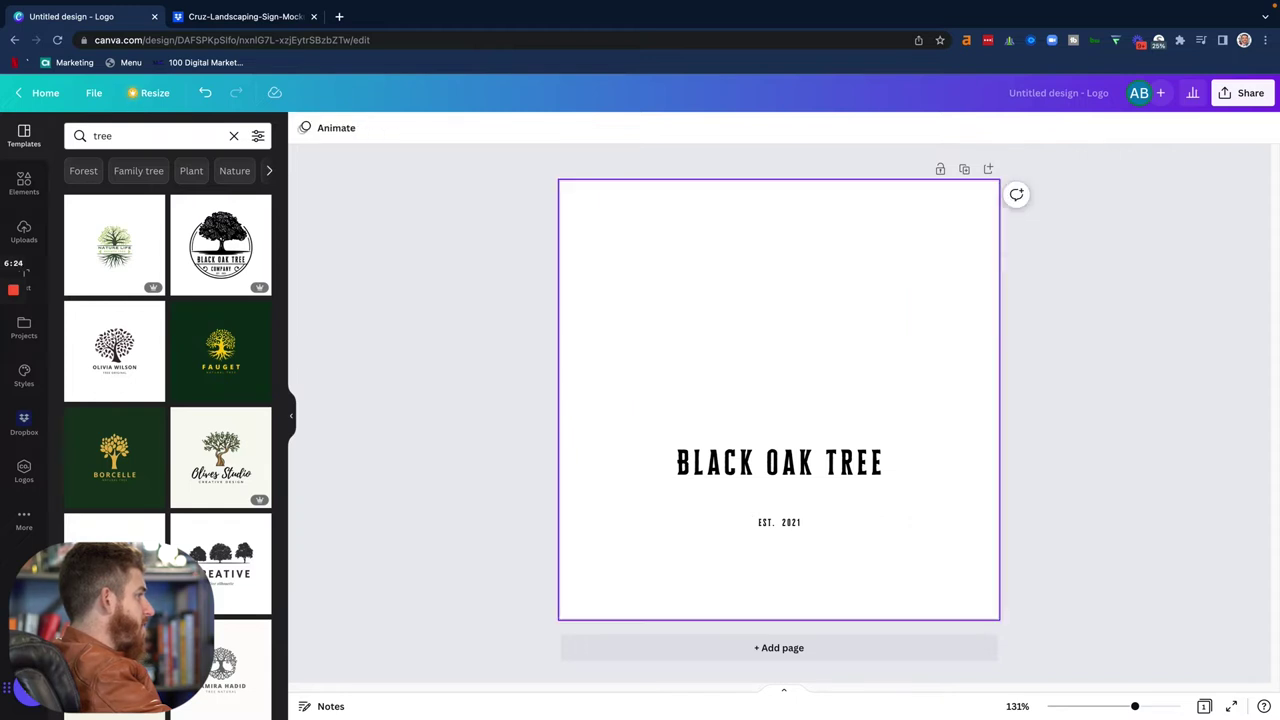
key("super+z")
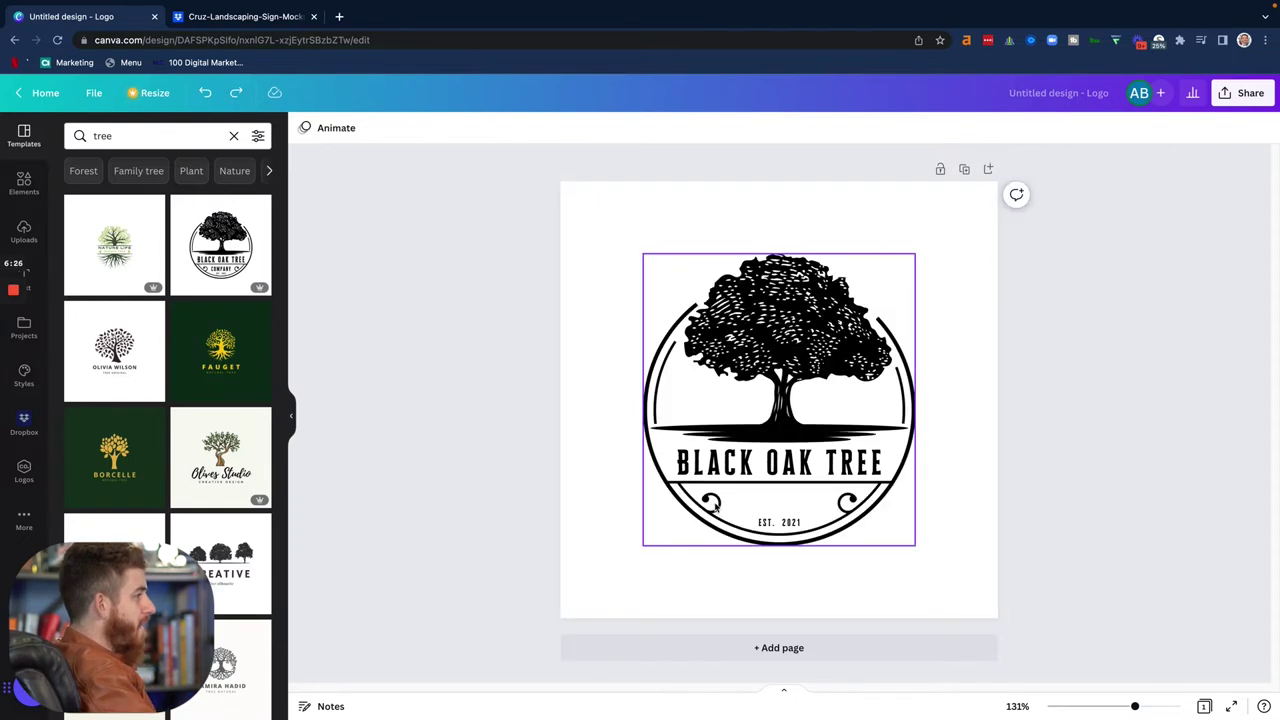
right_click(715, 507)
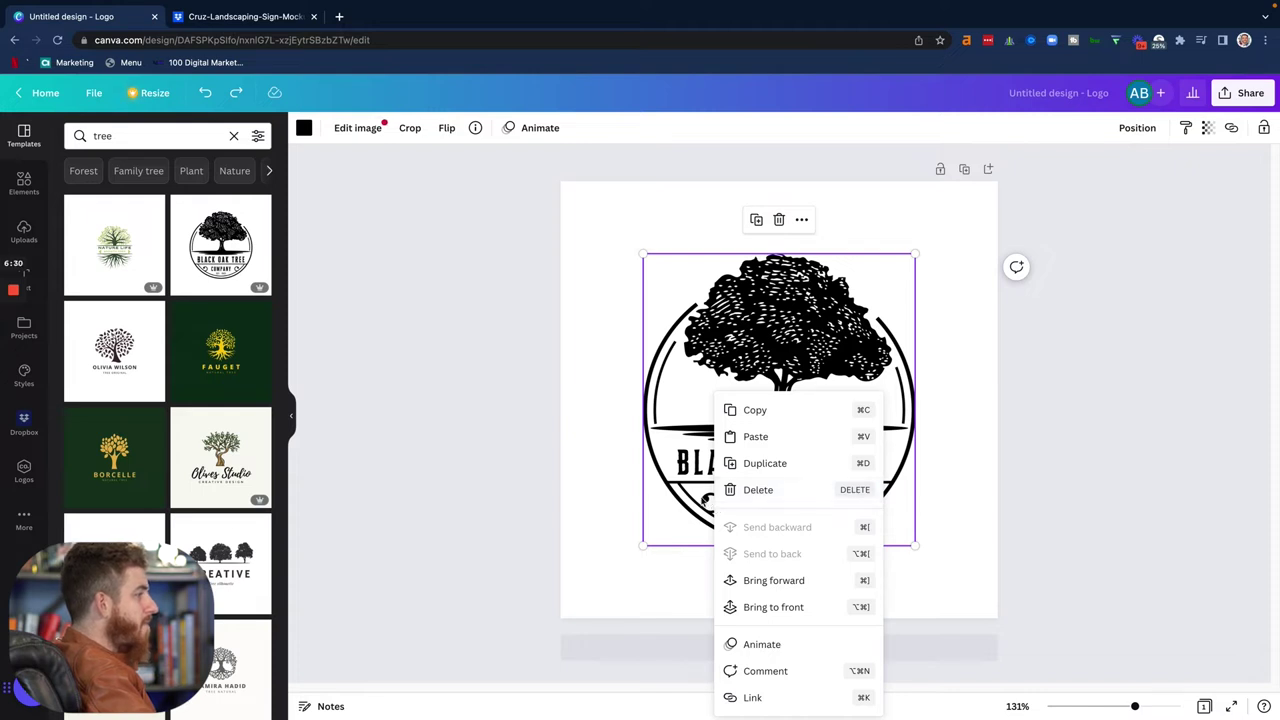
left_click(688, 496)
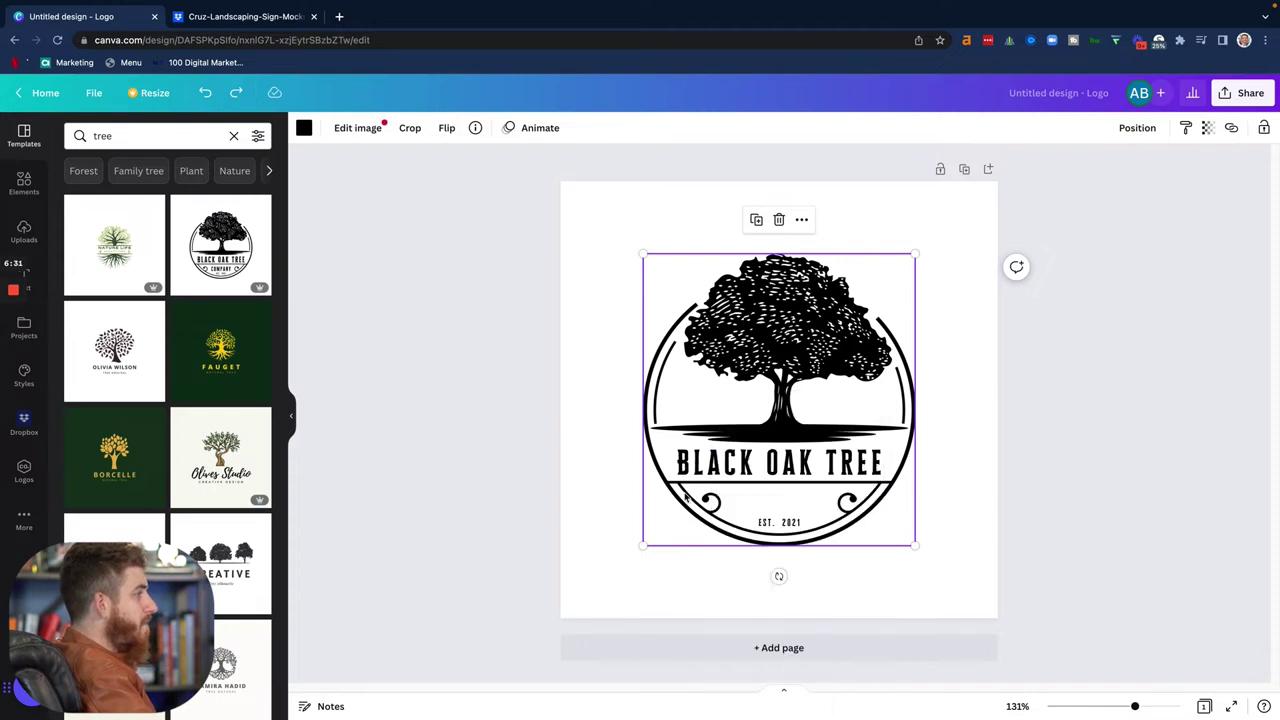
left_click(803, 224)
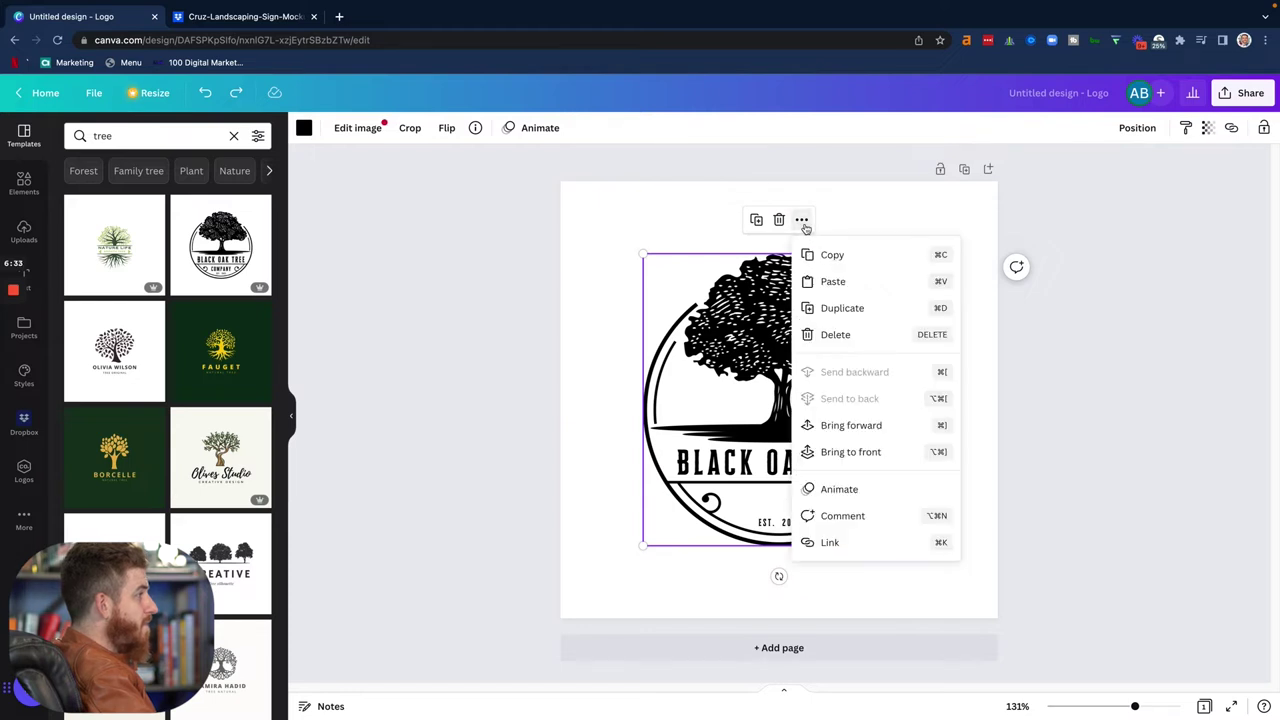
left_click(803, 222)
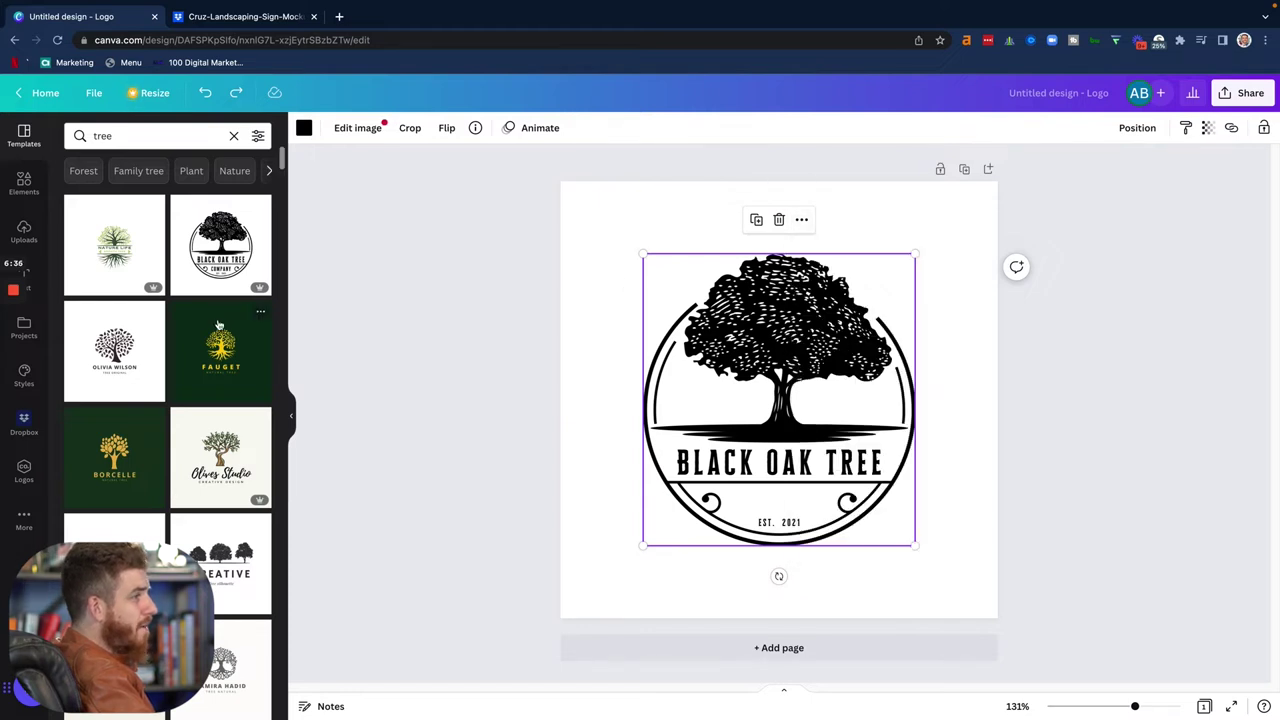
scroll(219, 324, "down", 5)
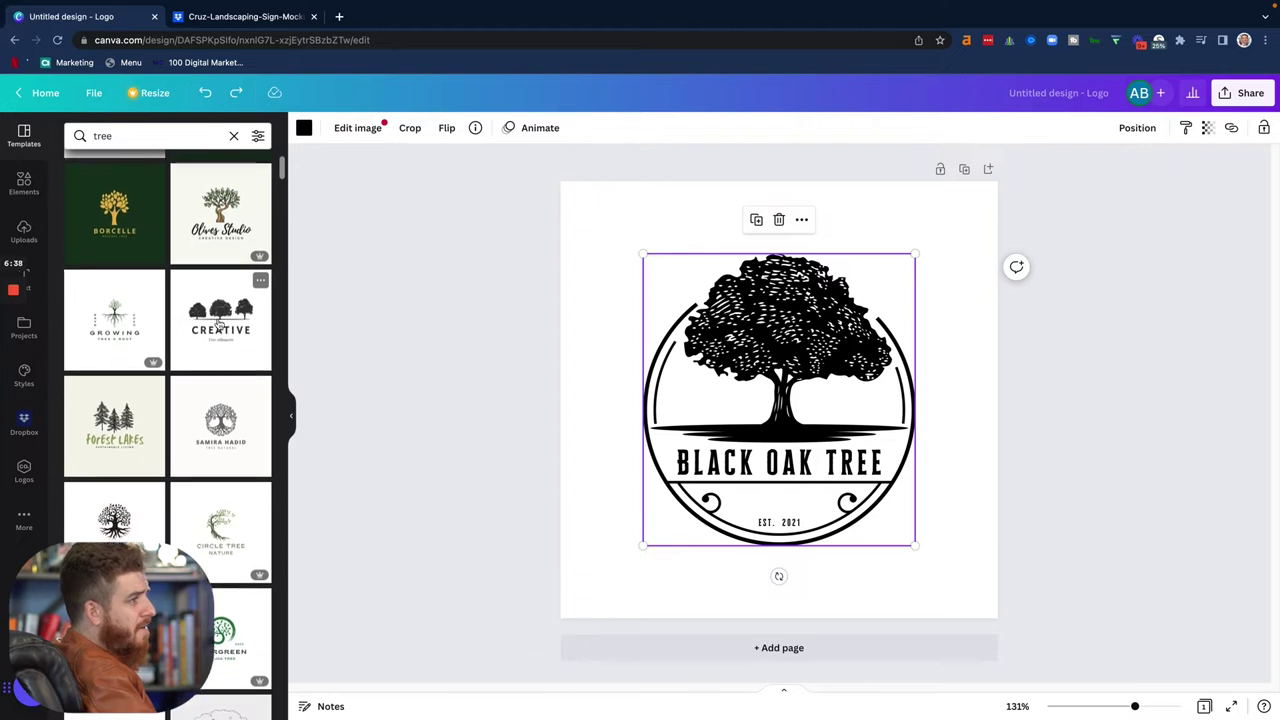
- Scroll further down the tree results to the Black Retro Vintage Tree Logo template
scroll(219, 324, "down", 3)
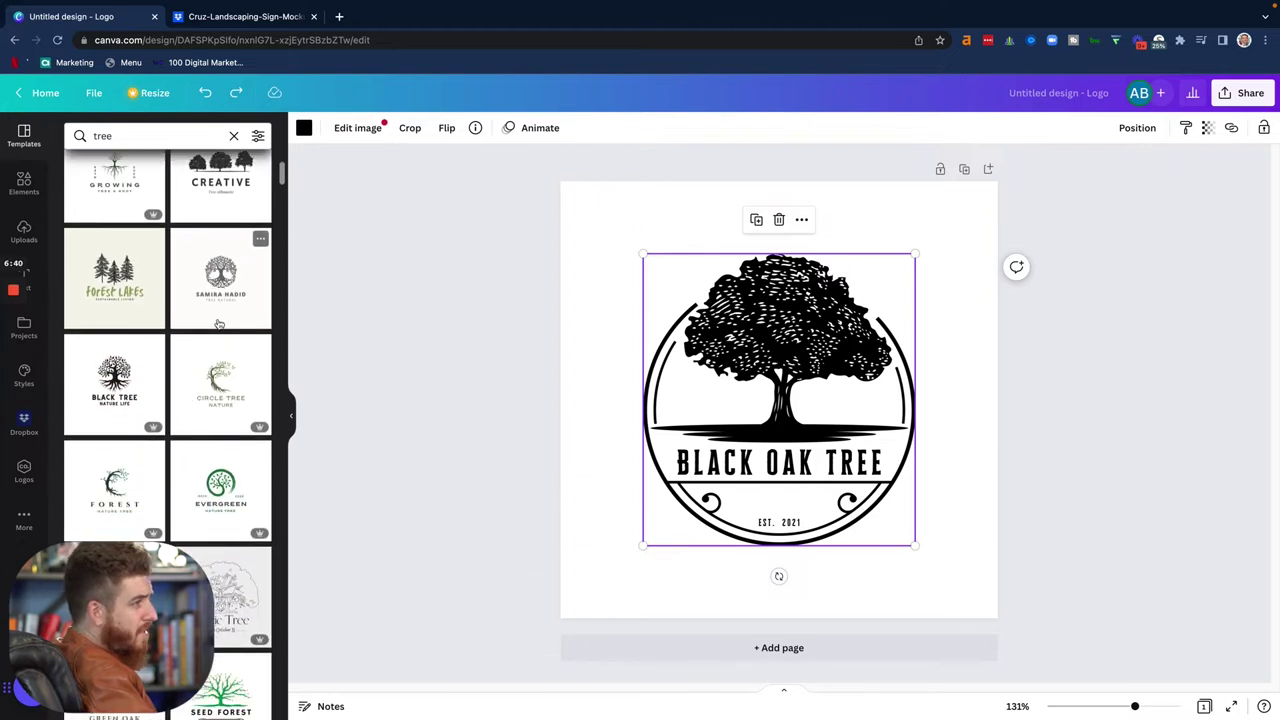
scroll(219, 324, "down", 4)
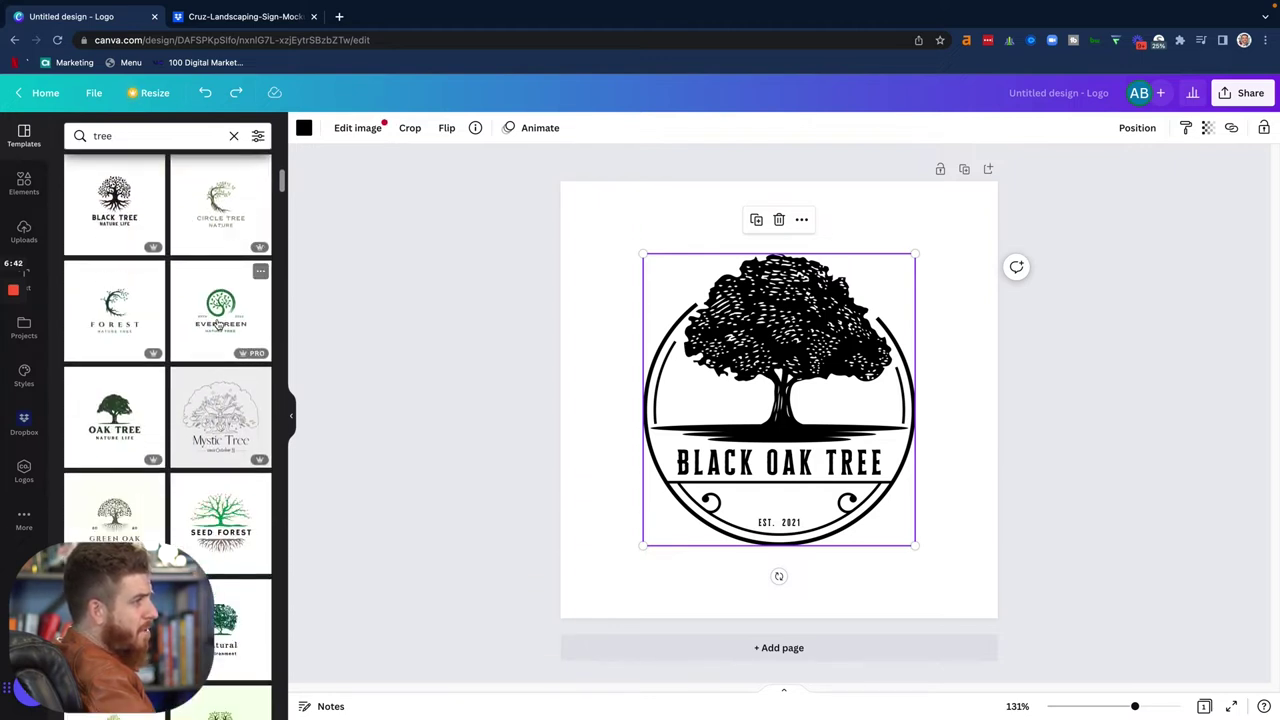
scroll(219, 324, "down", 2)
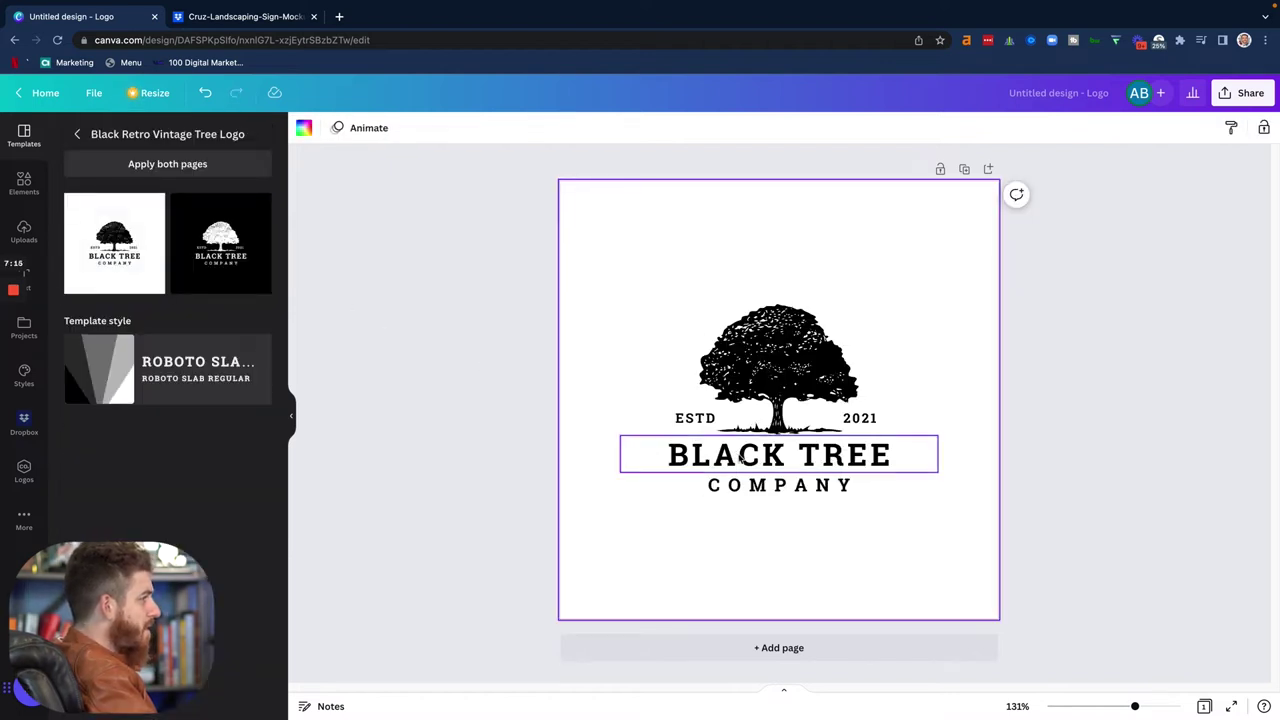
- Replace the BLACK TREE heading text with CRUZ LANDSCAPING
left_click(741, 457)
double_click(741, 457)
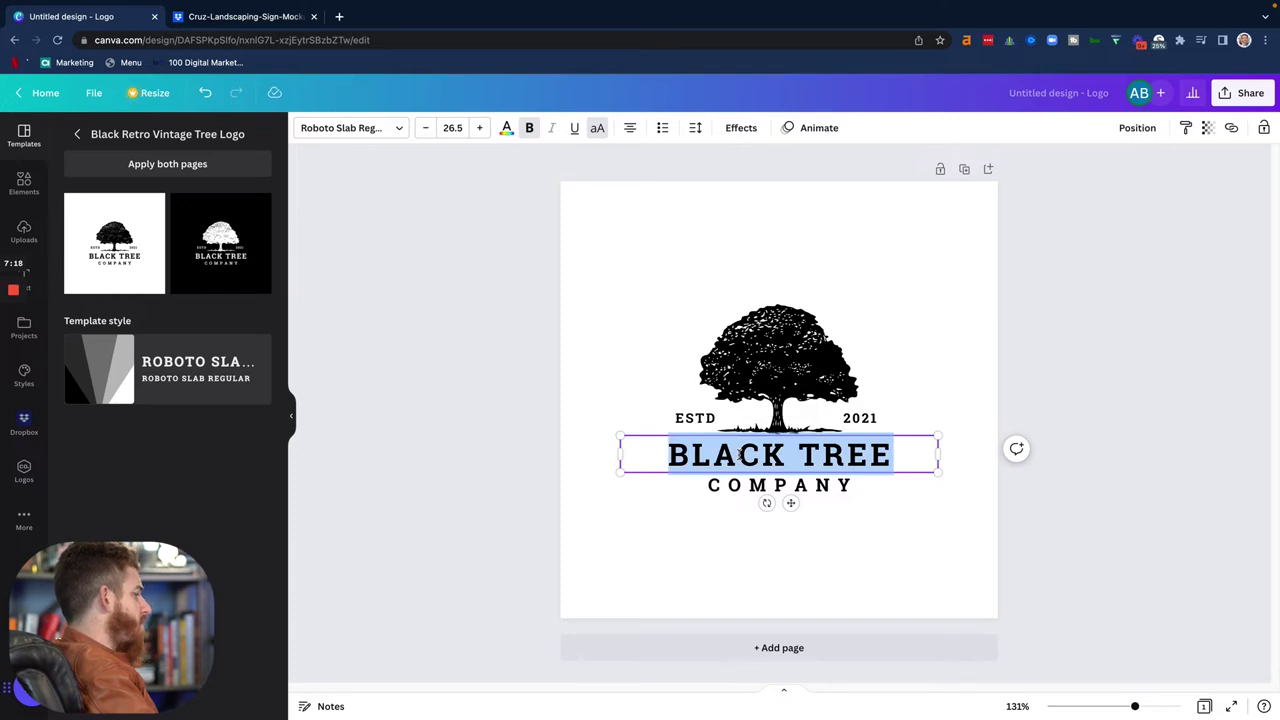
type("CRUZ LANDSCA")
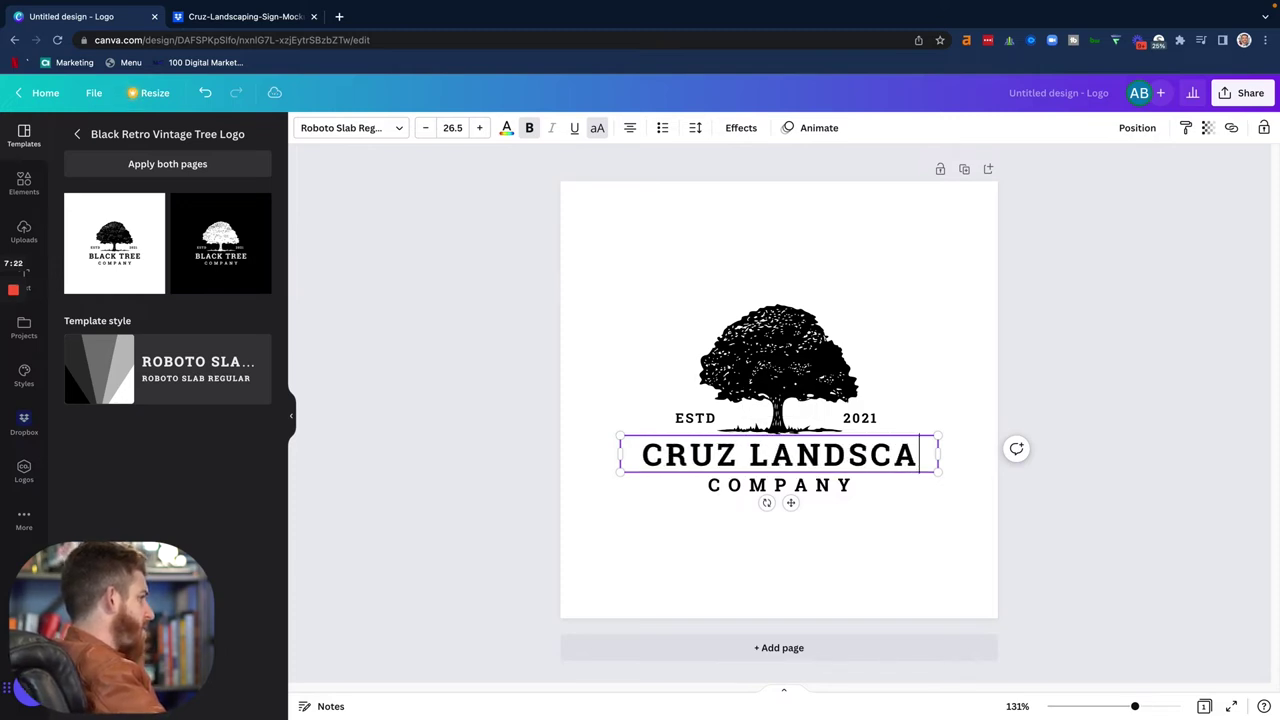
type("PING")
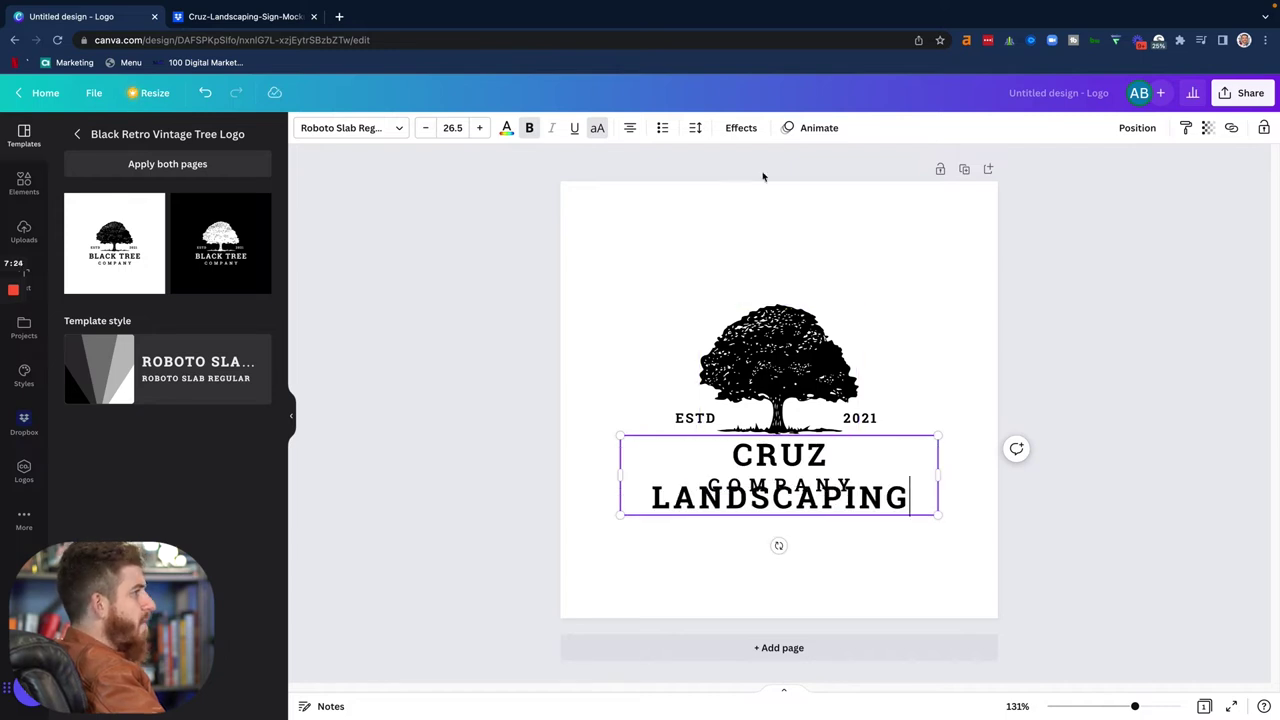
- Reduce the CRUZ LANDSCAPING heading to font size 21.5 so it fits one line
left_click(430, 130)
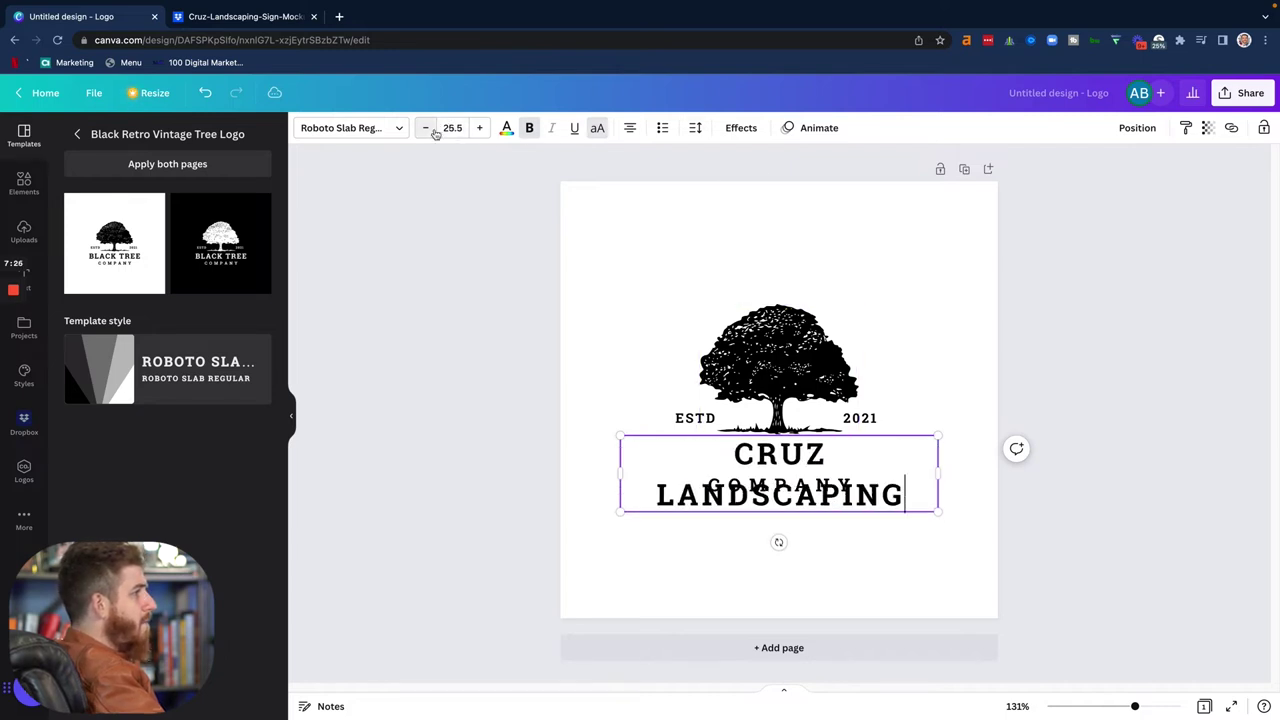
left_click(427, 129)
left_click(427, 129)
left_click(427, 129)
left_click(427, 129)
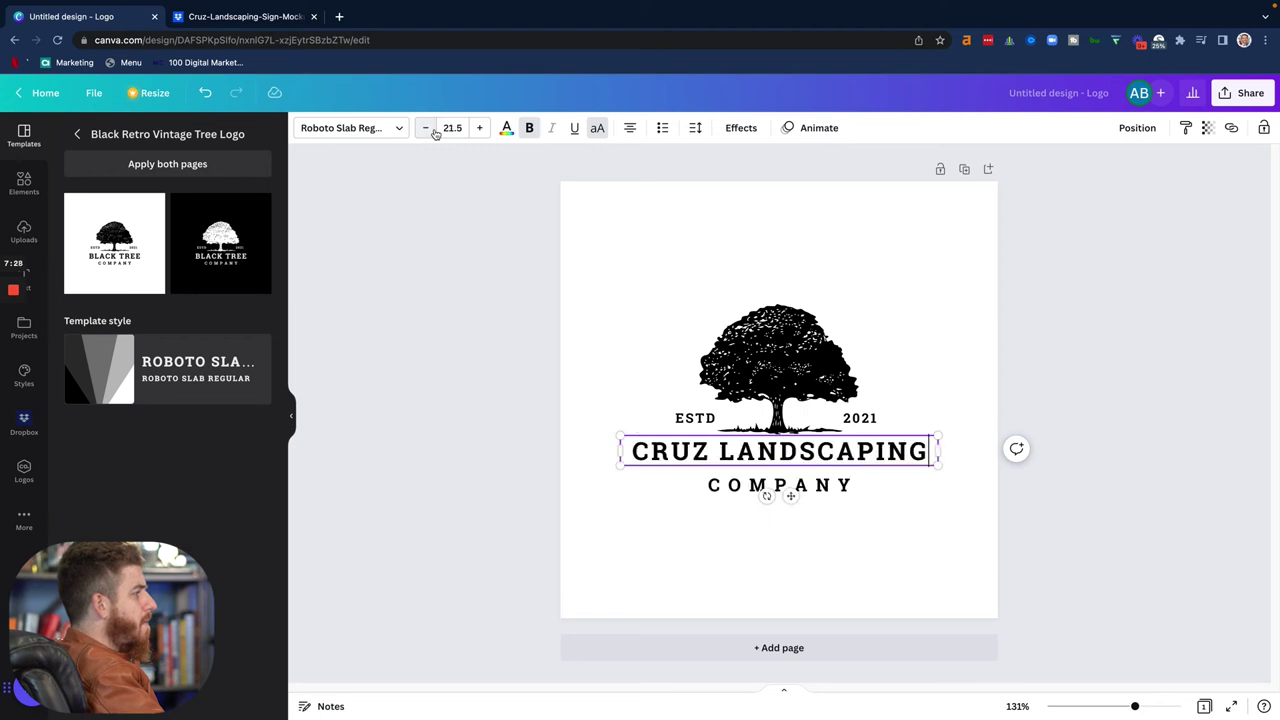
- Change the ESTD year from 2021 to 1988
left_click(870, 420)
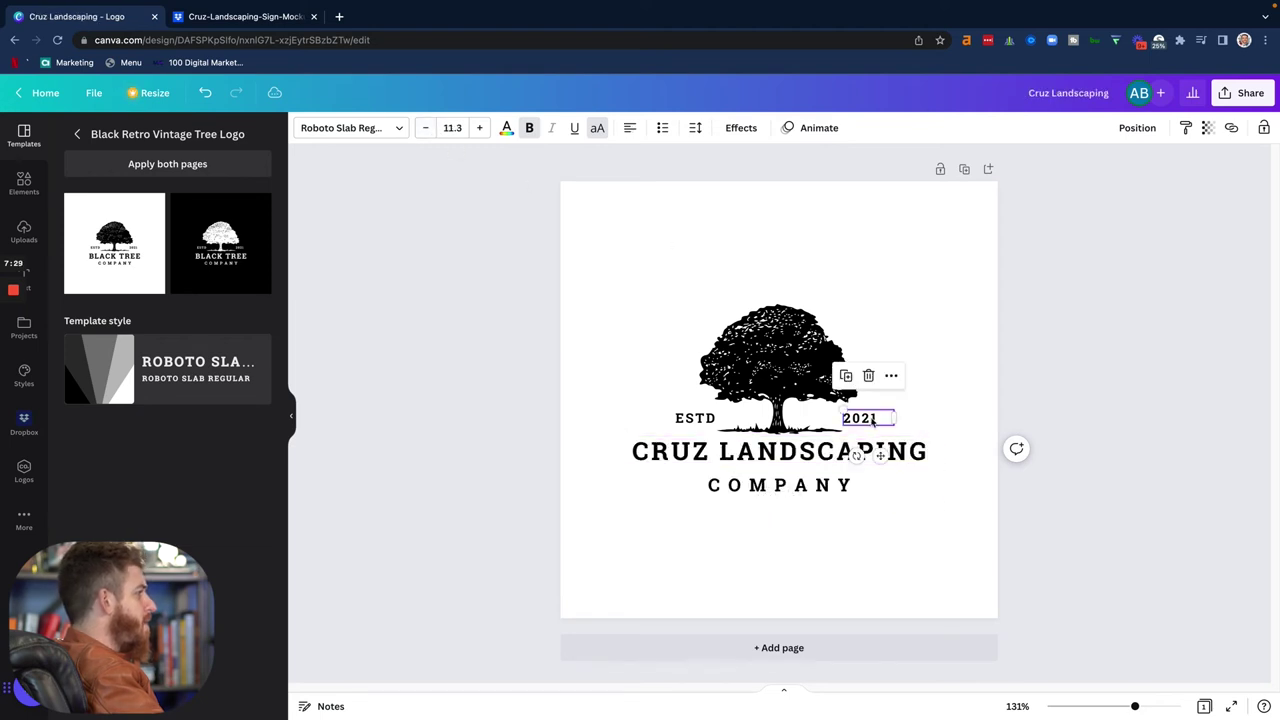
double_click(873, 421)
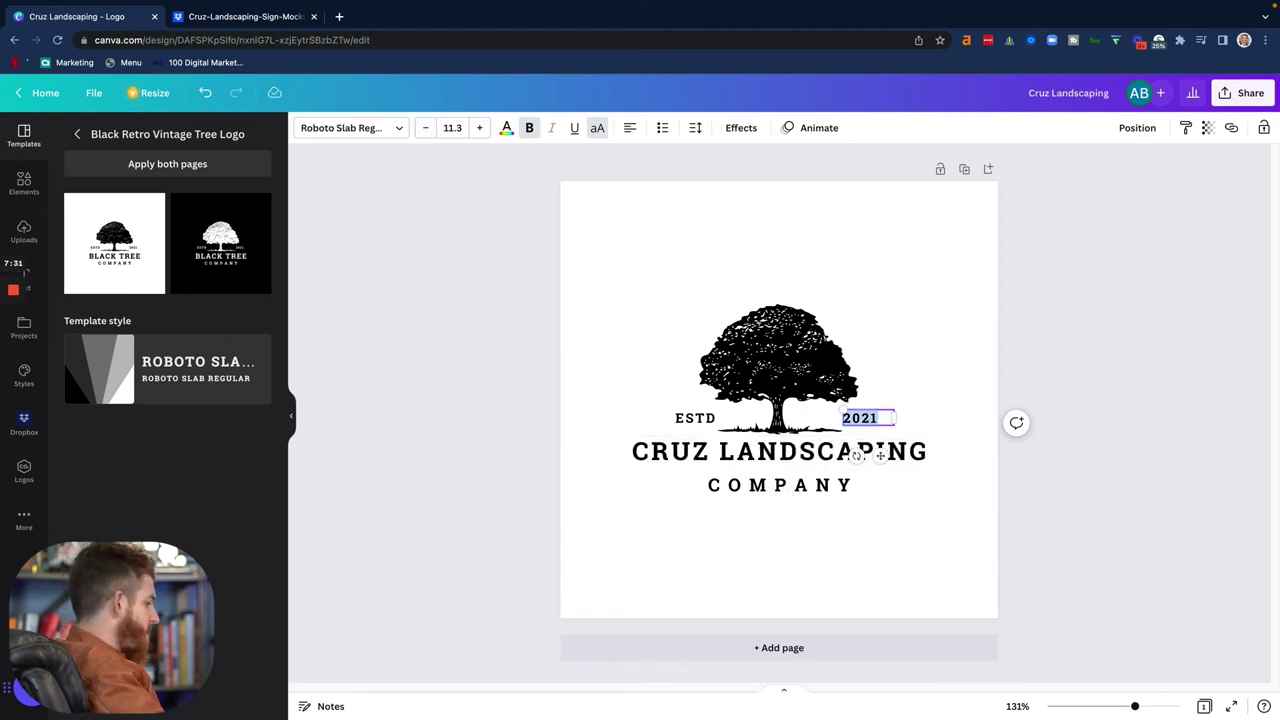
type("1988")
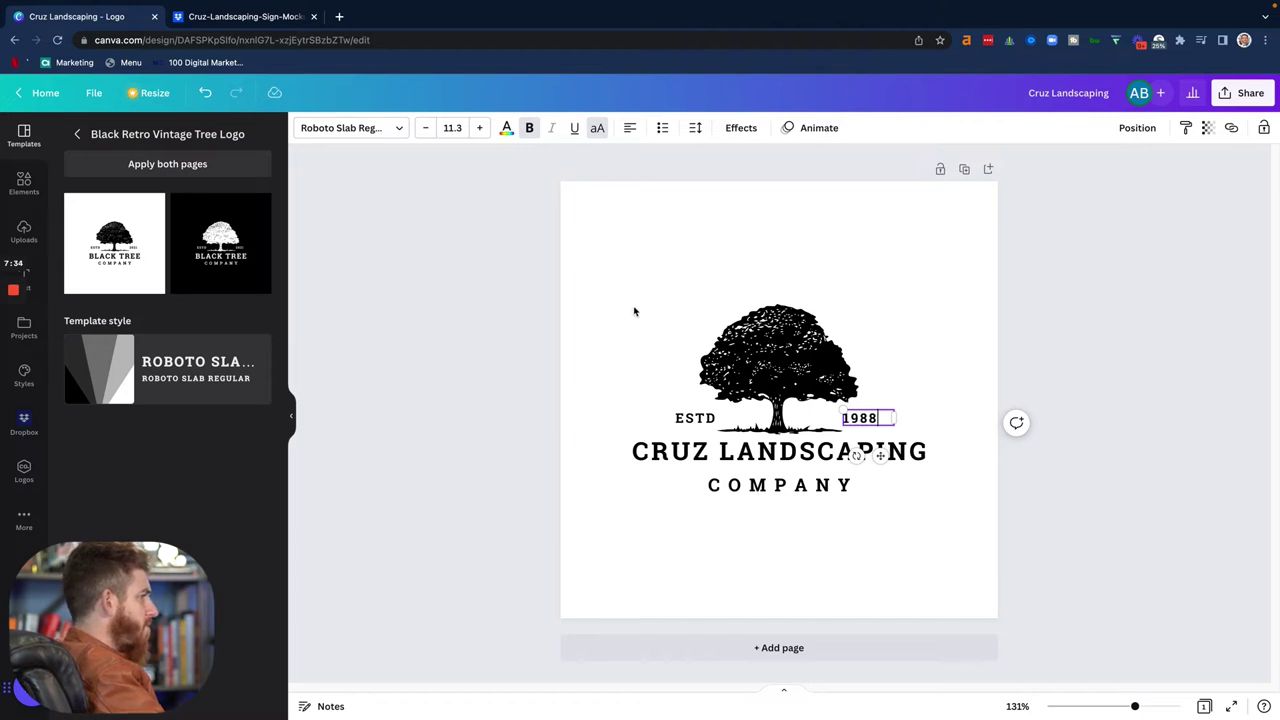
- Drag ESTD right toward the trunk and right-align the 1988 text in its box
left_click(610, 310)
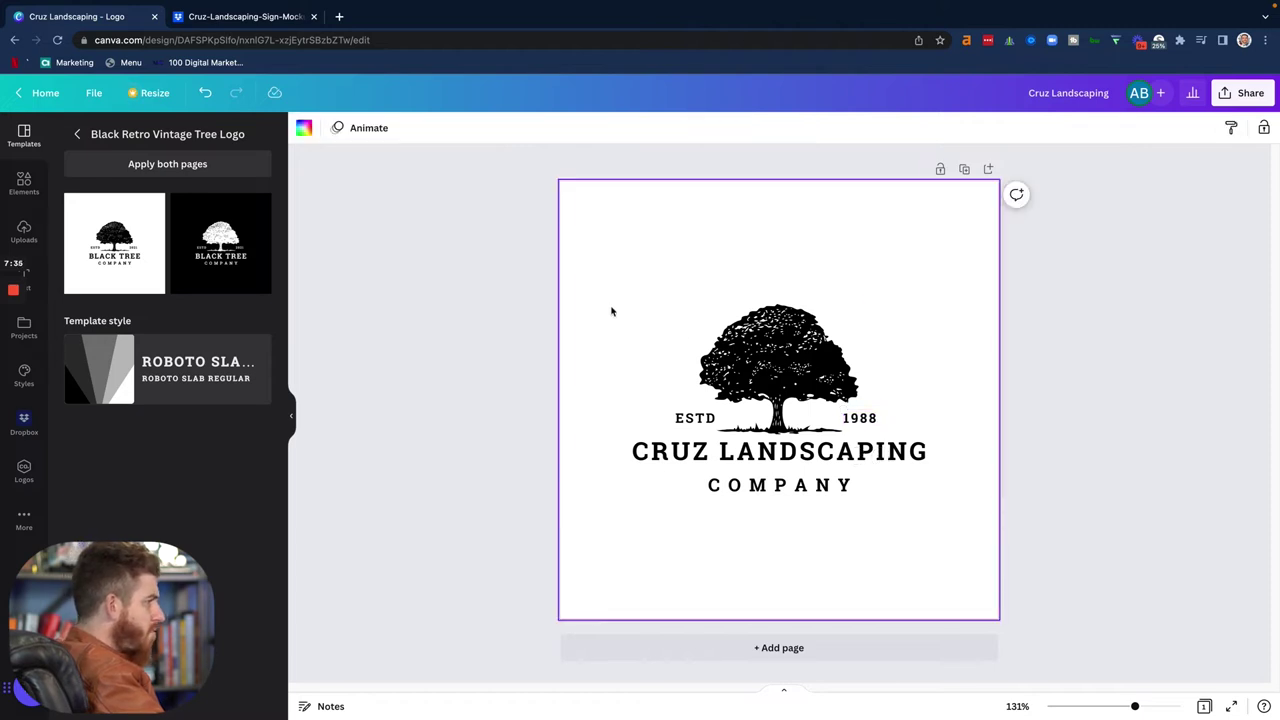
left_click(705, 420)
left_click_drag(700, 418, 721, 418)
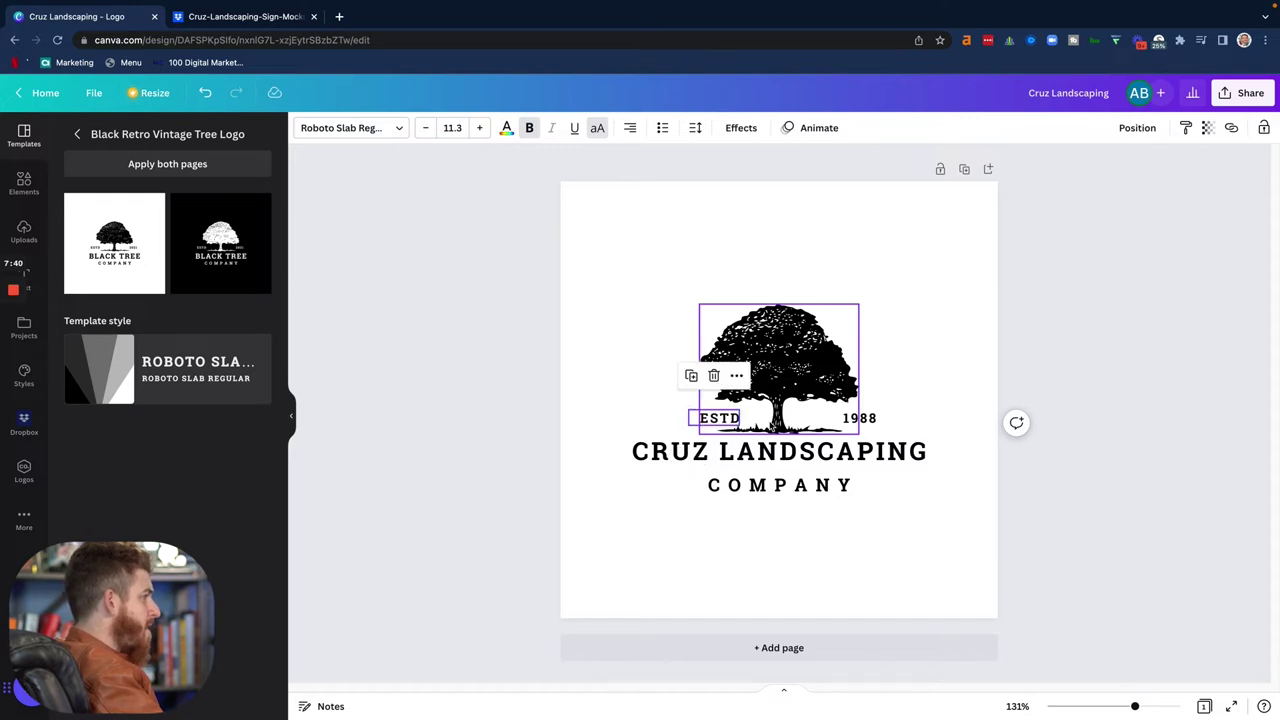
left_click(853, 424, "shift")
left_click(853, 424)
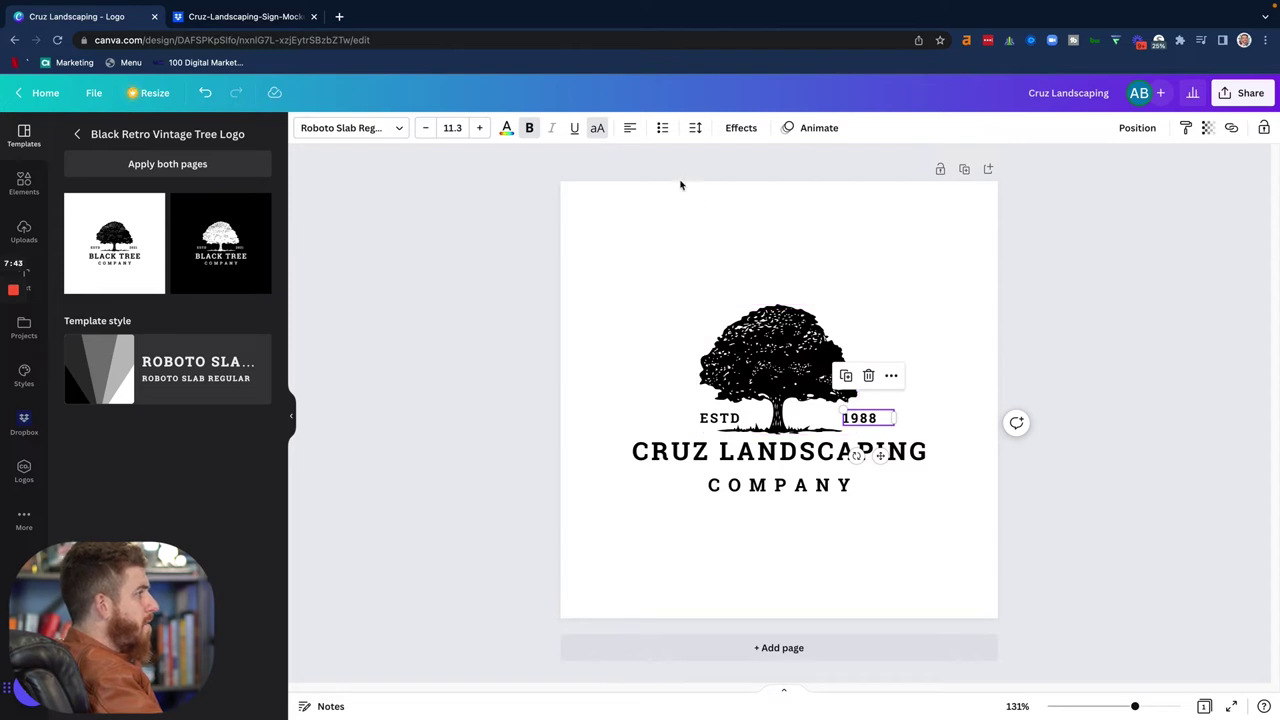
left_click(630, 129)
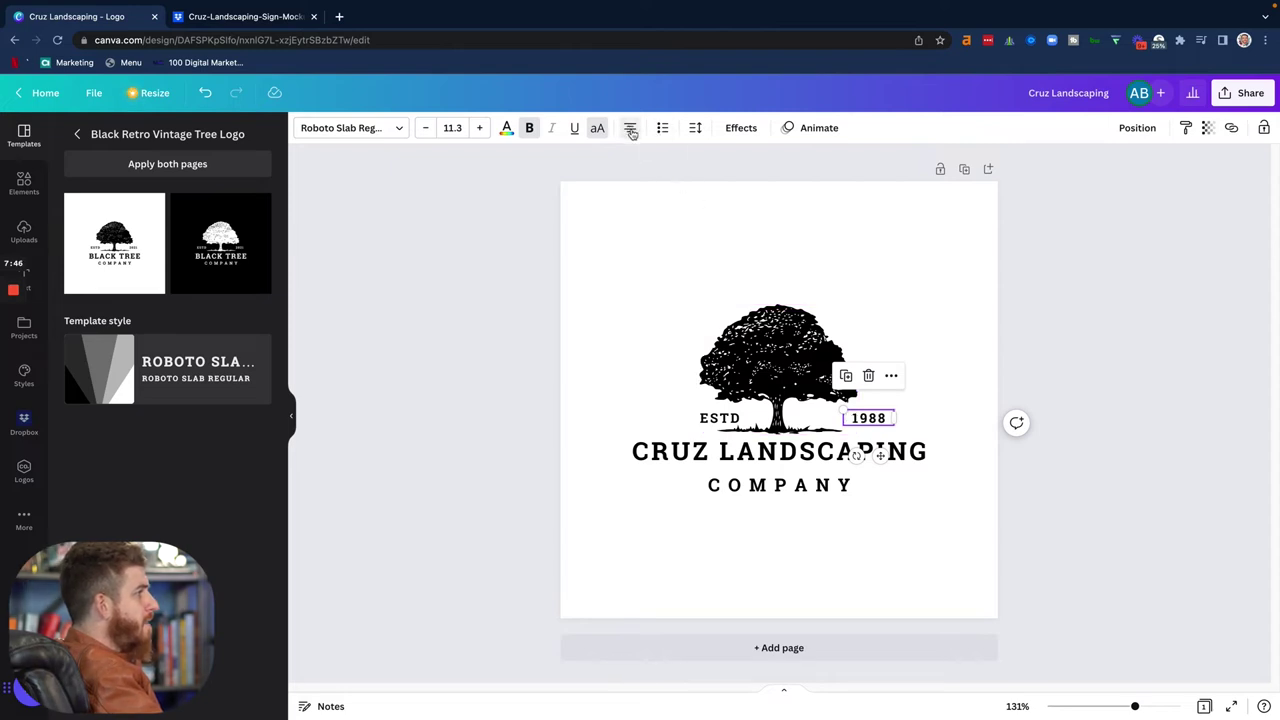
left_click(631, 130)
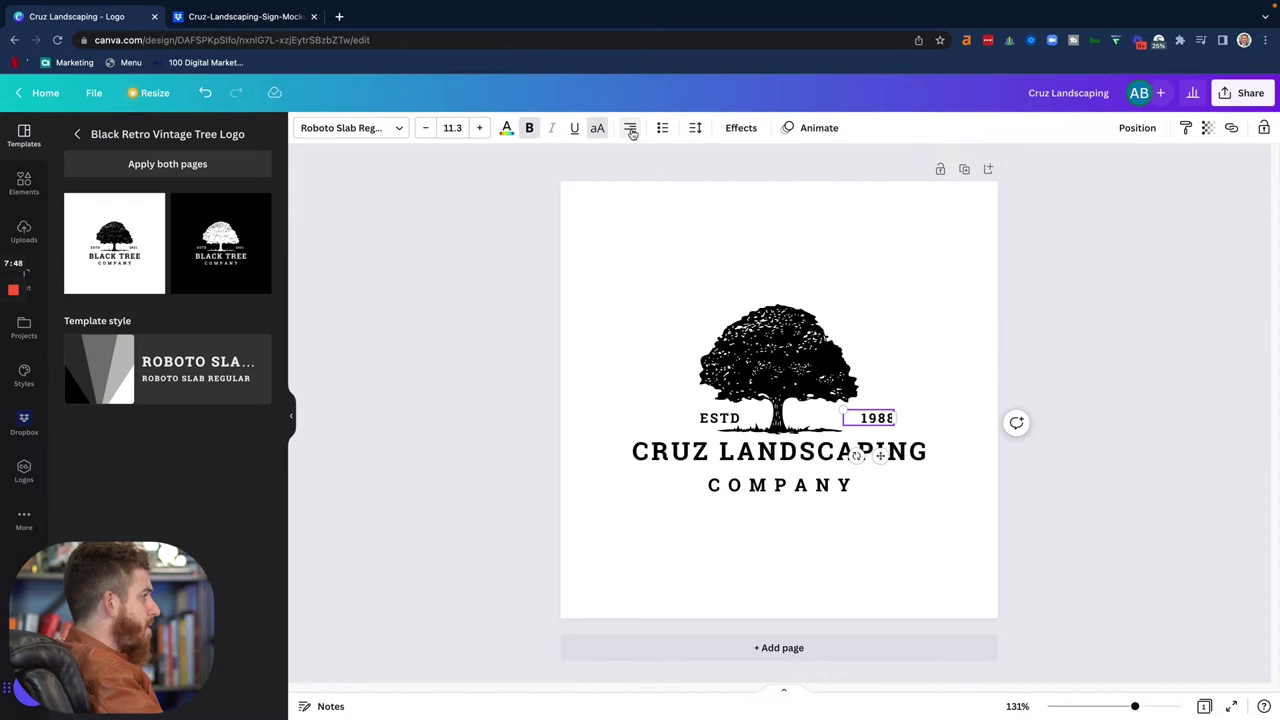
left_click(562, 390)
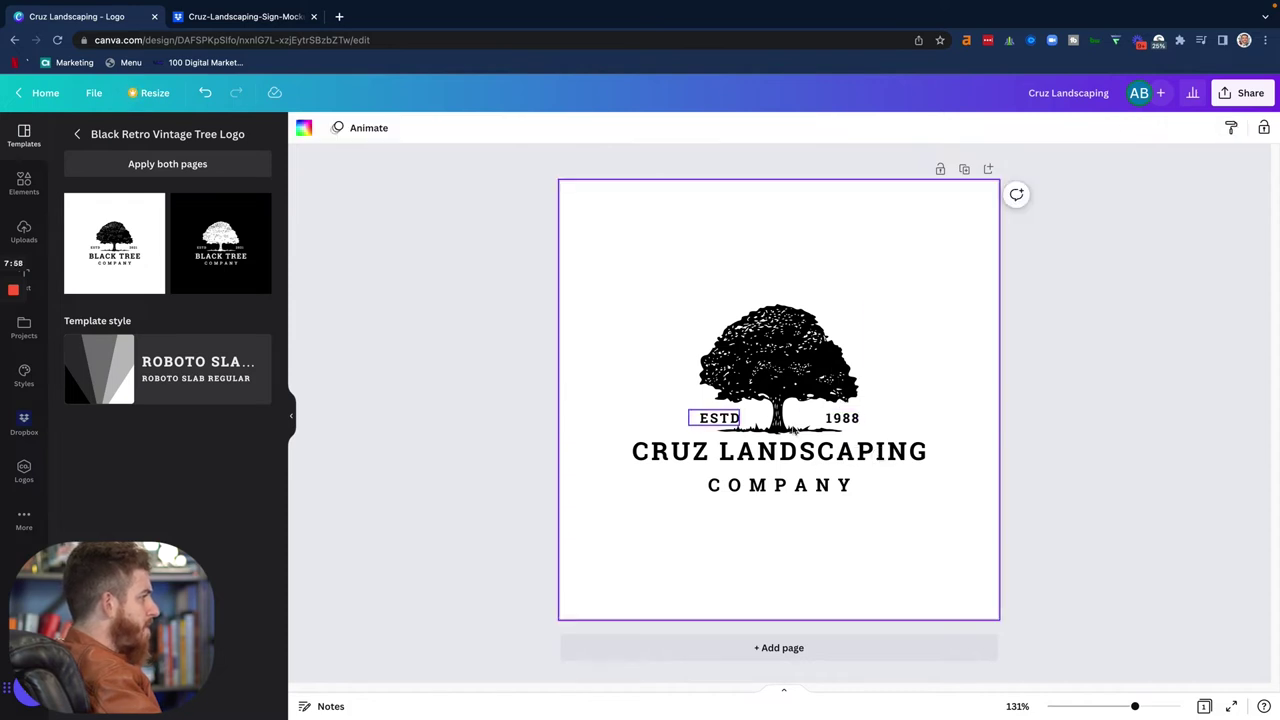
- Nudge 1988 left and up, and ESTD up and right, so both sit evenly beside the trunk
left_click(852, 419)
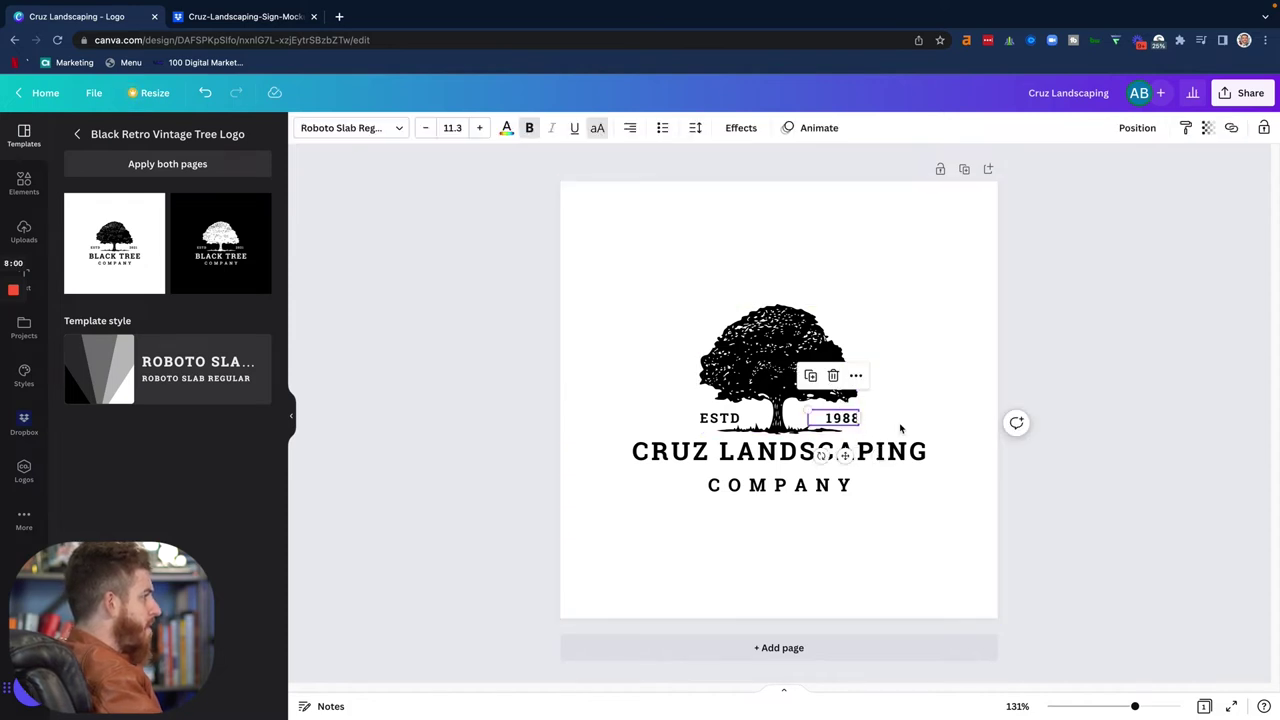
key("Left")
key("Left")
key("Left")
key("Left")
key("Left")
key("Left")
key("Left")
key("Left")
key("Left")
key("Left")
key("Left")
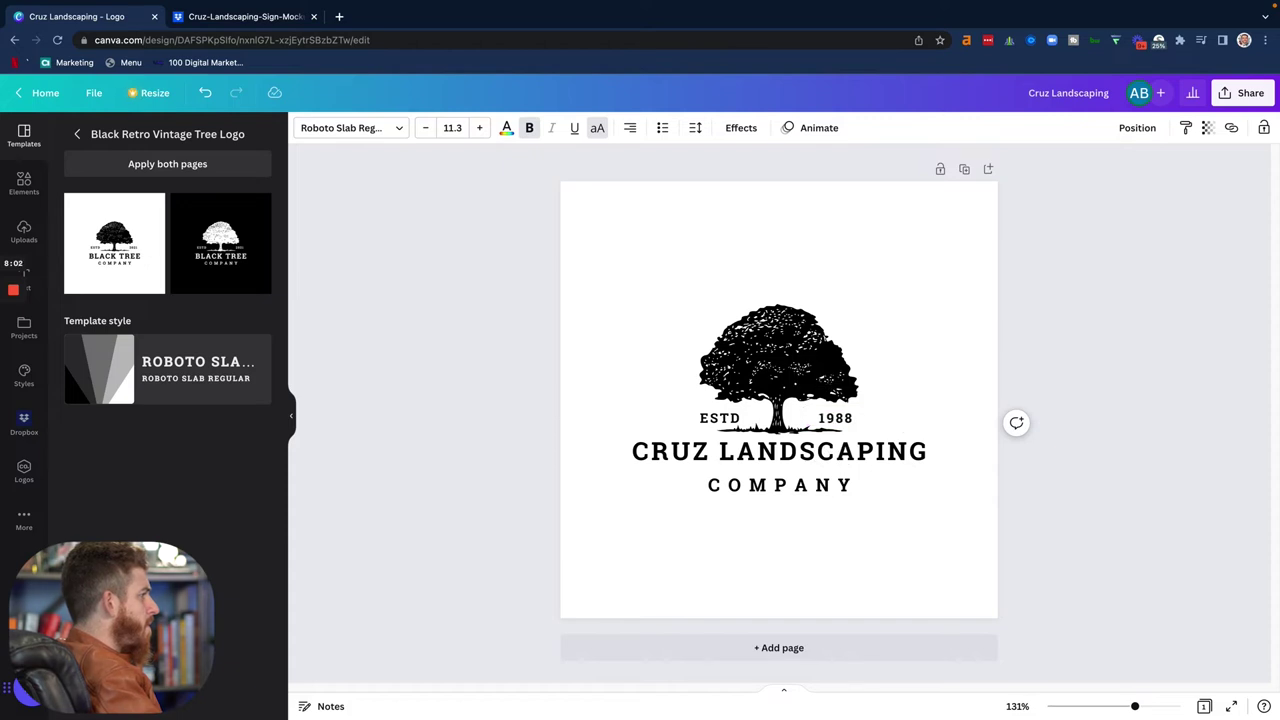
key("Left")
key("Up")
key("Up")
key("Up")
left_click(718, 420)
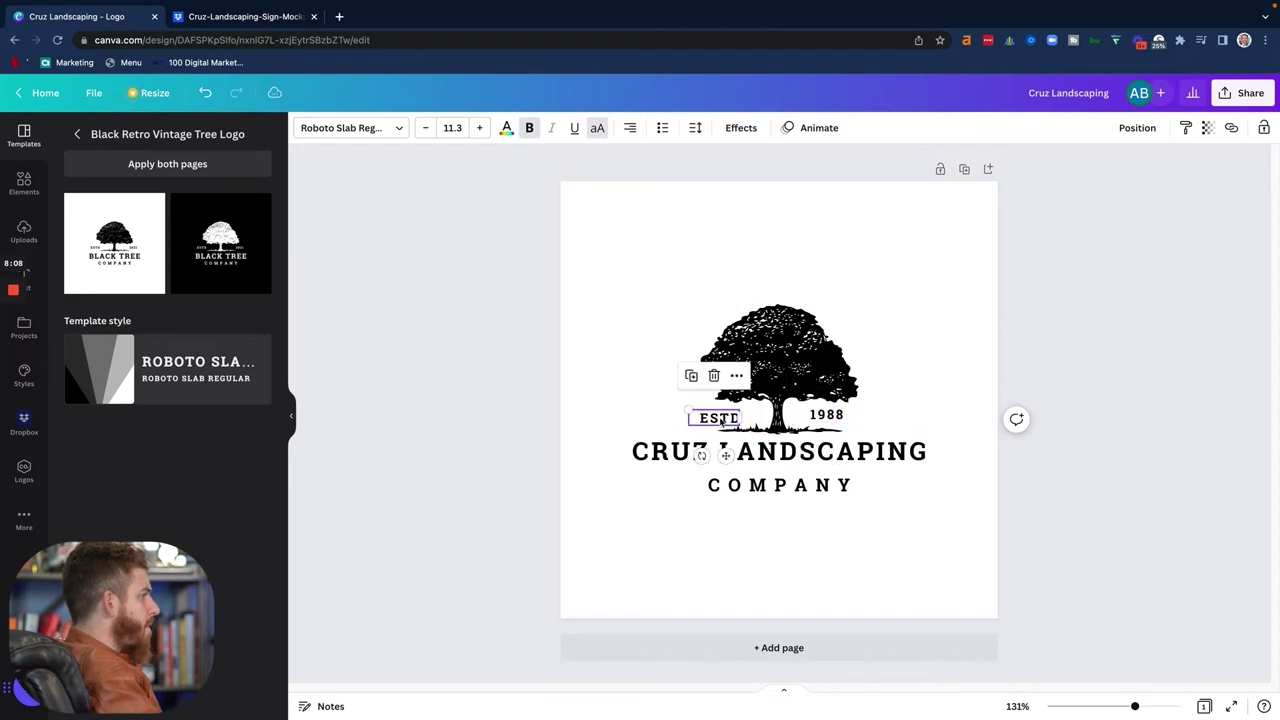
key("Up")
key("Up")
key("Up")
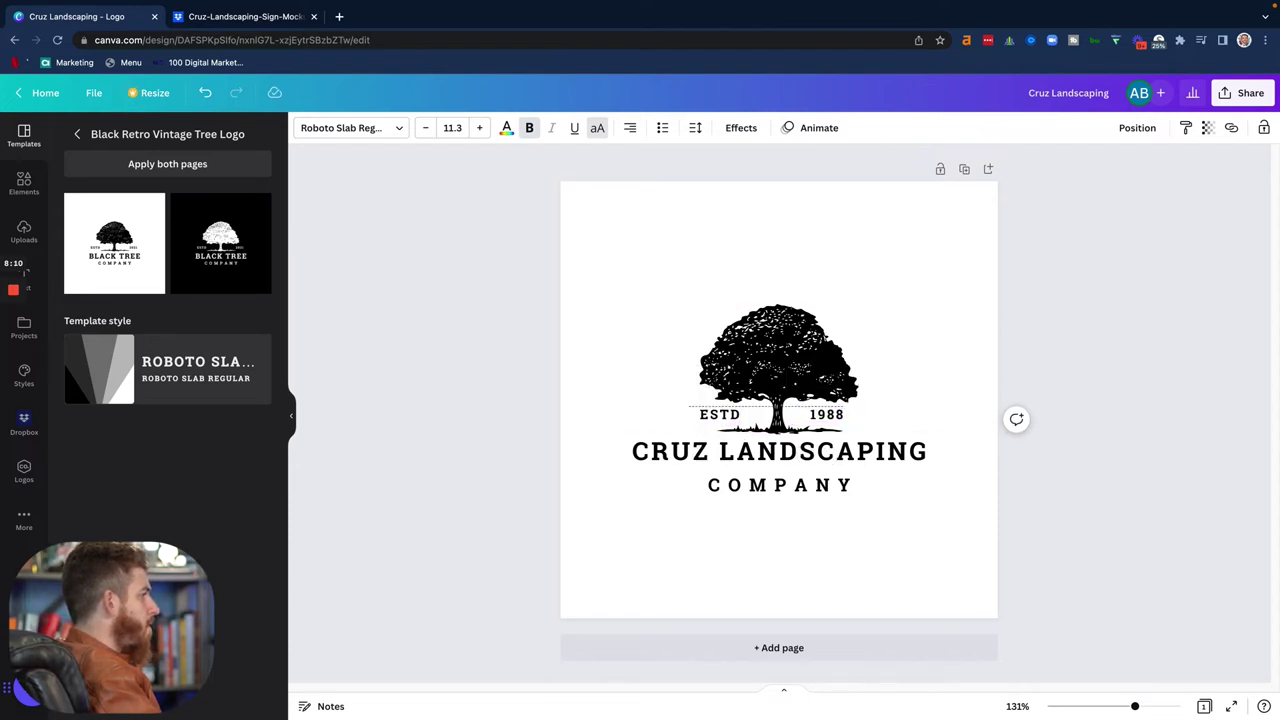
key("Right")
key("Right")
key("Right")
key("Right")
key("Right")
key("Right")
key("Right")
key("Right")
key("Right")
key("Right")
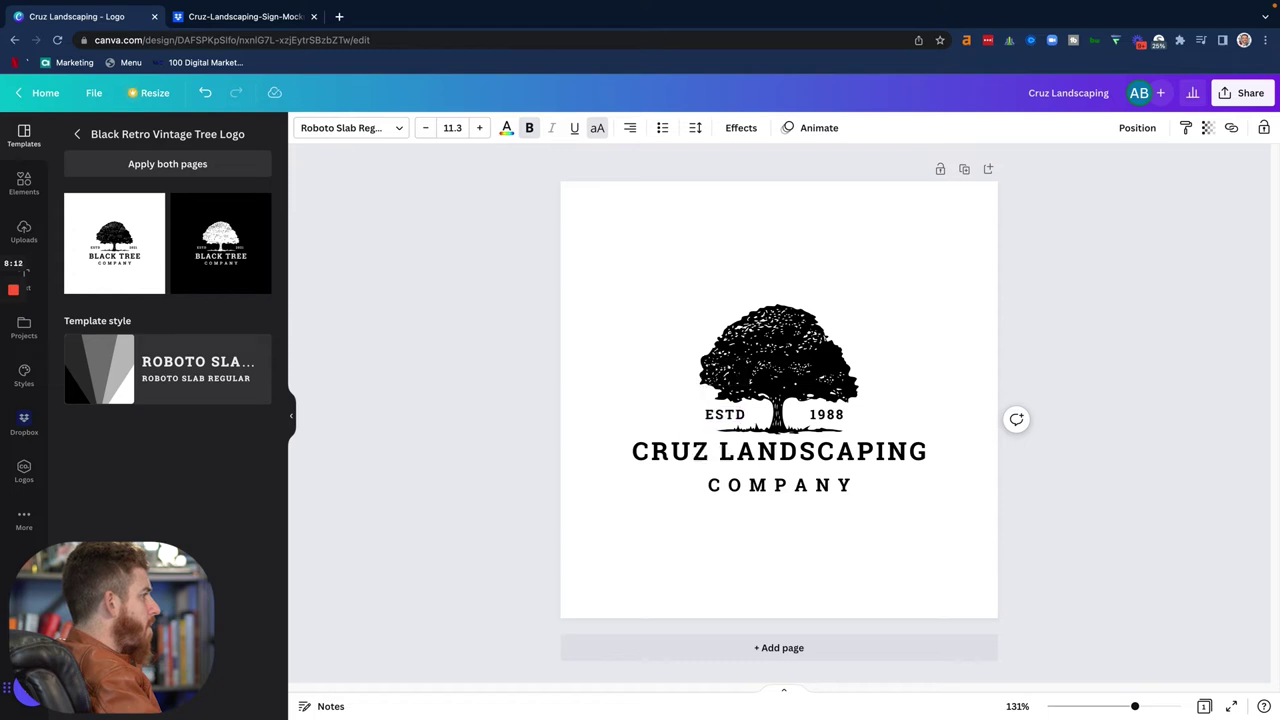
key("Right")
key("Right")
key("Right")
key("Right")
key("Right")
key("Right")
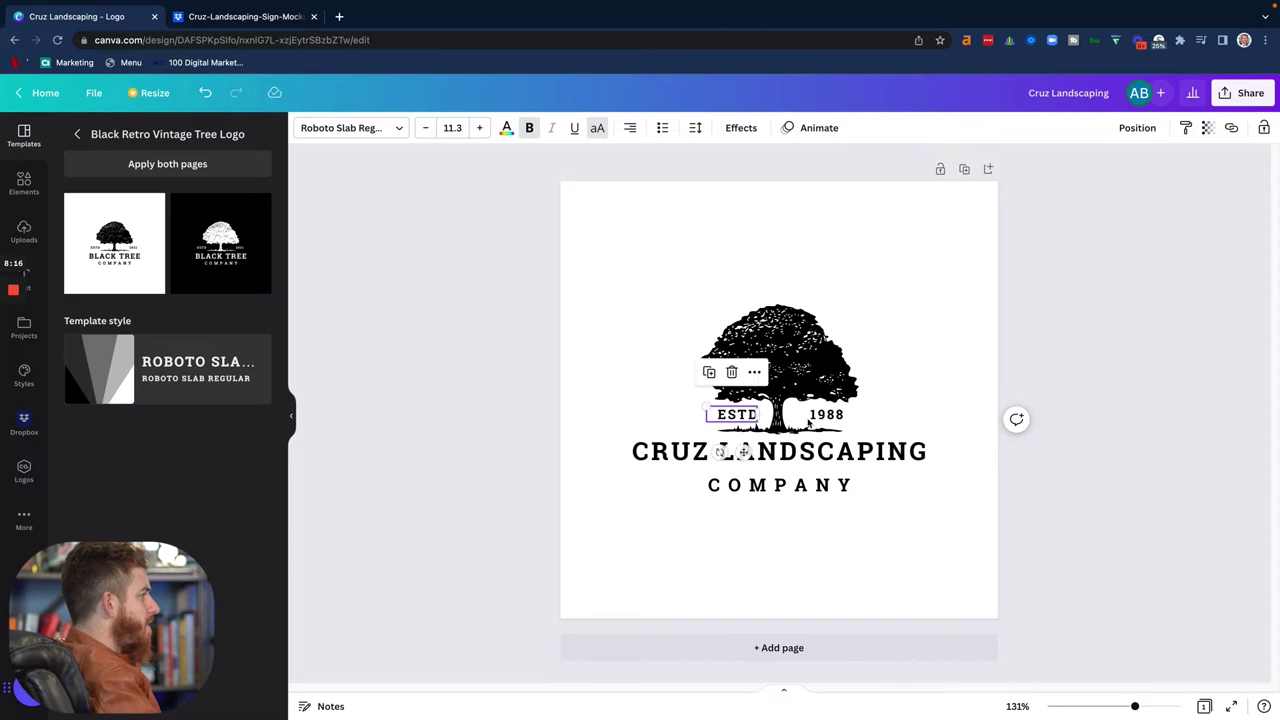
- Delete the COMPANY text line under CRUZ LANDSCAPING, leaving ESTD and 1988 in place
left_click(980, 351)
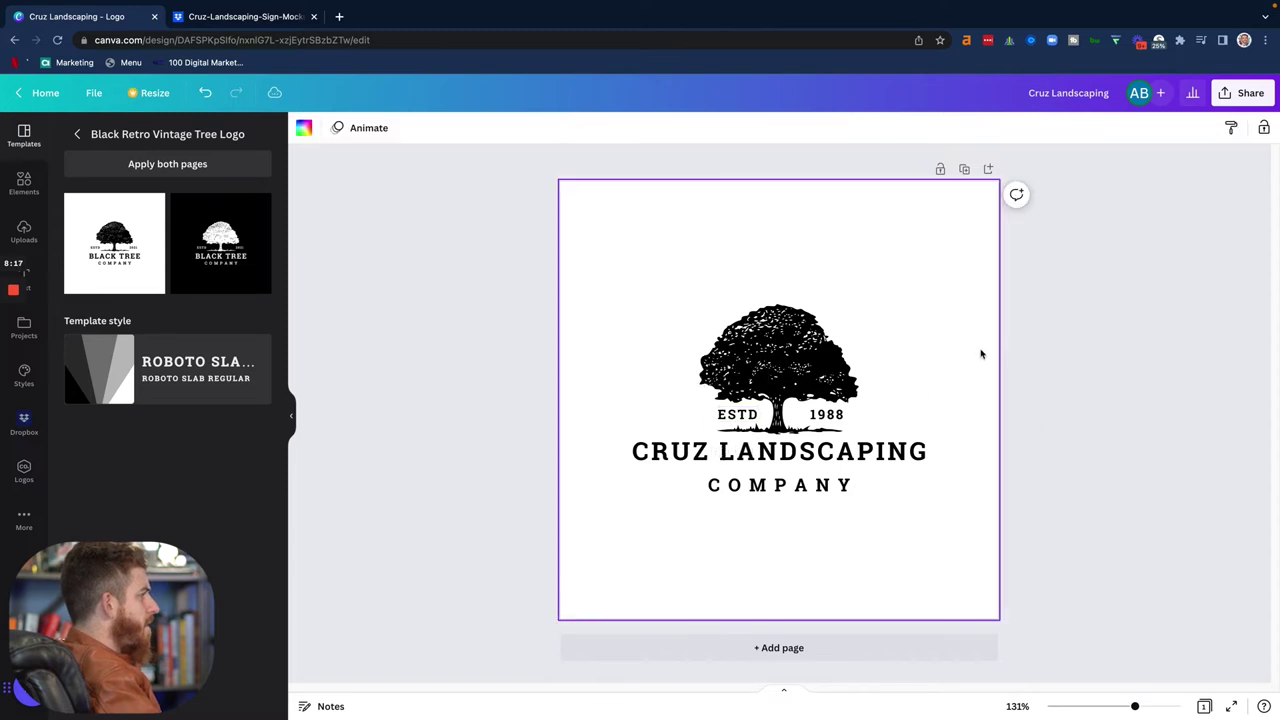
left_click(824, 486)
key("Delete")
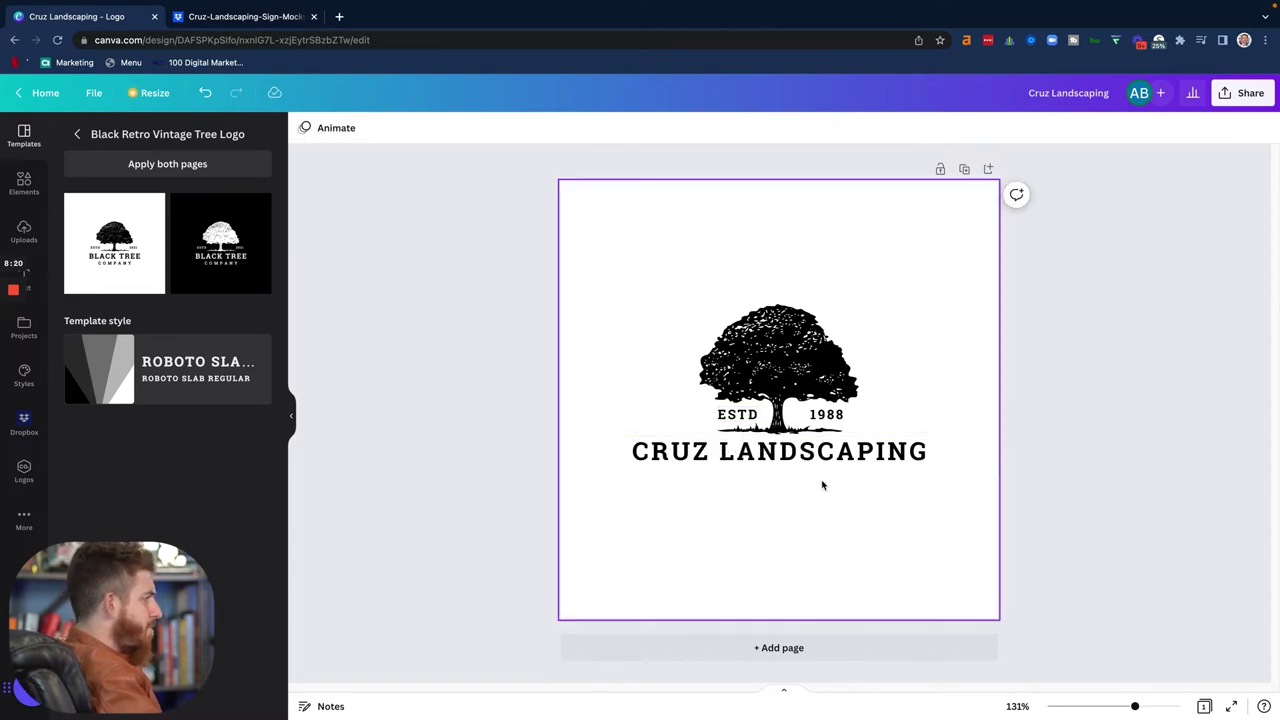
left_click(802, 372)
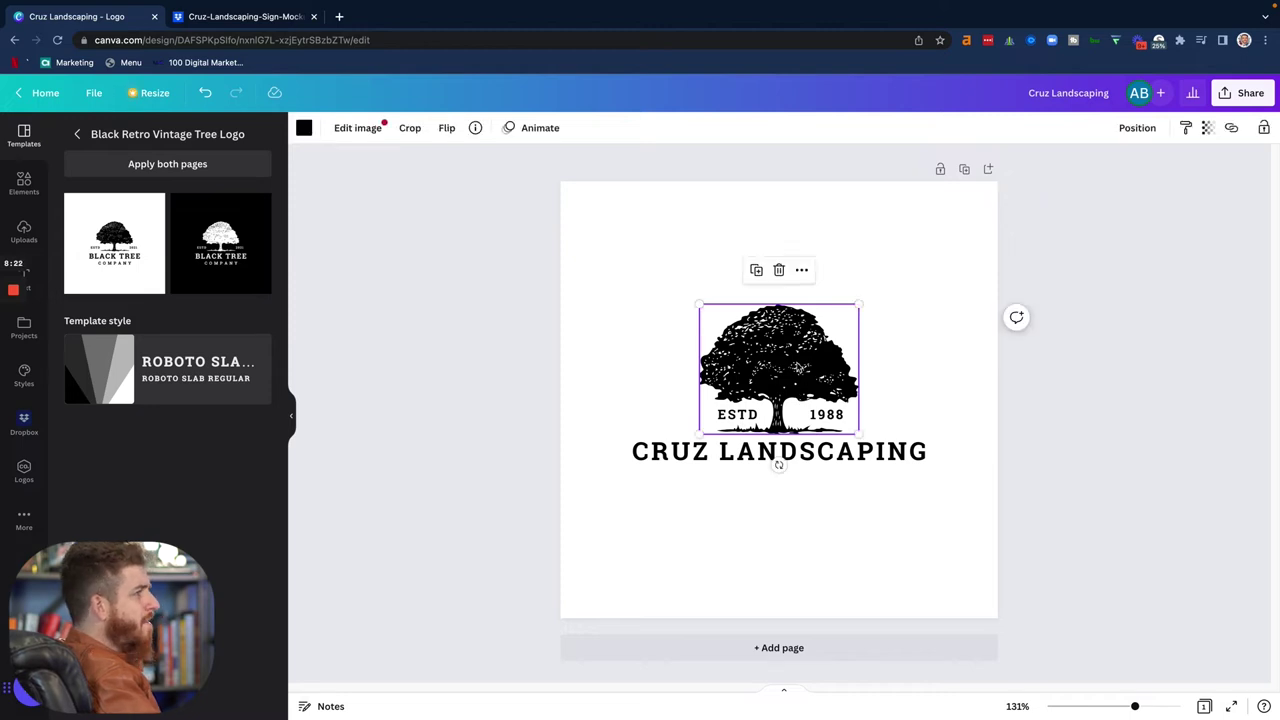
left_click(303, 129)
- Colour the oak tree green, then darken it to forest green #065B2B
left_click(80, 427)
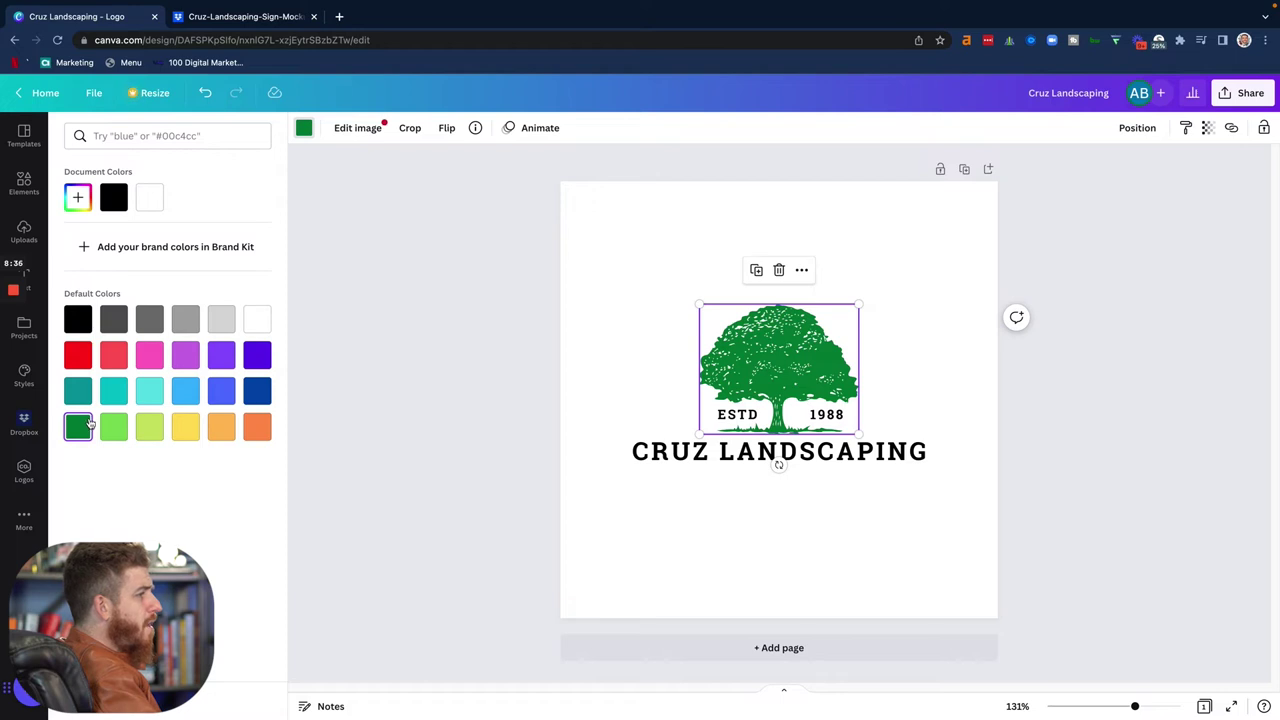
left_click(73, 198)
left_click_drag(249, 264, 240, 275)
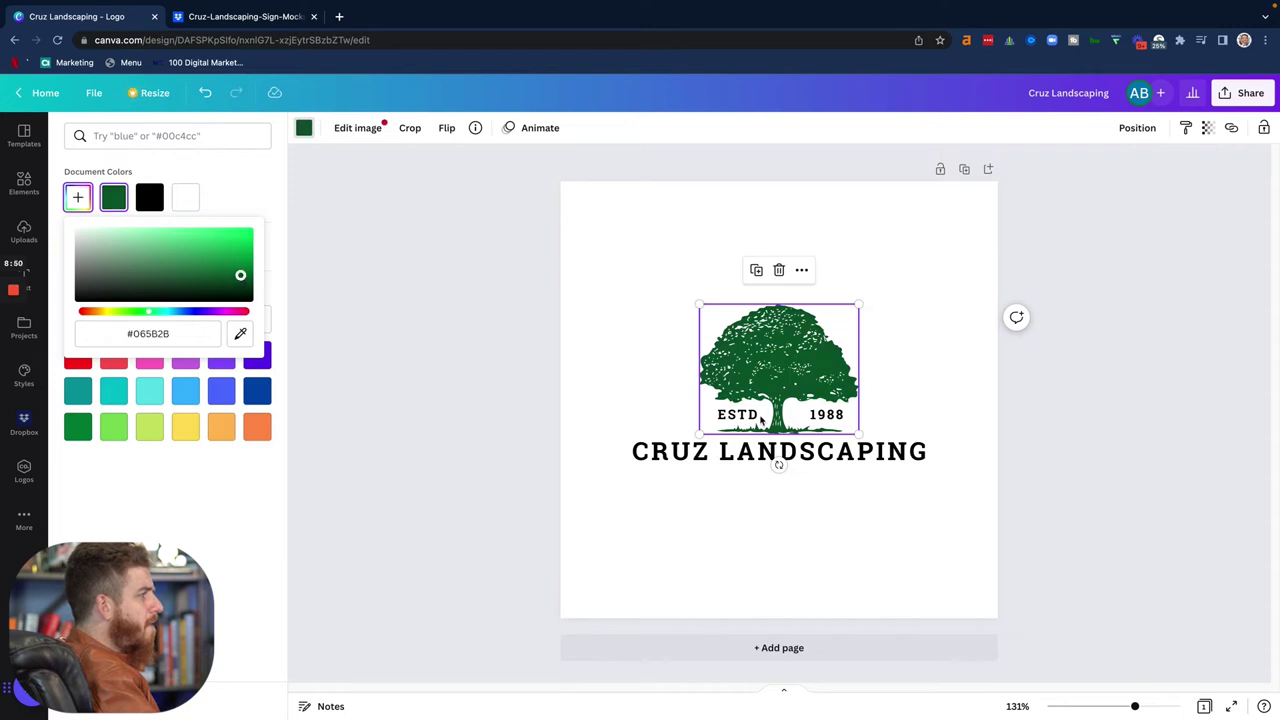
left_click(748, 452)
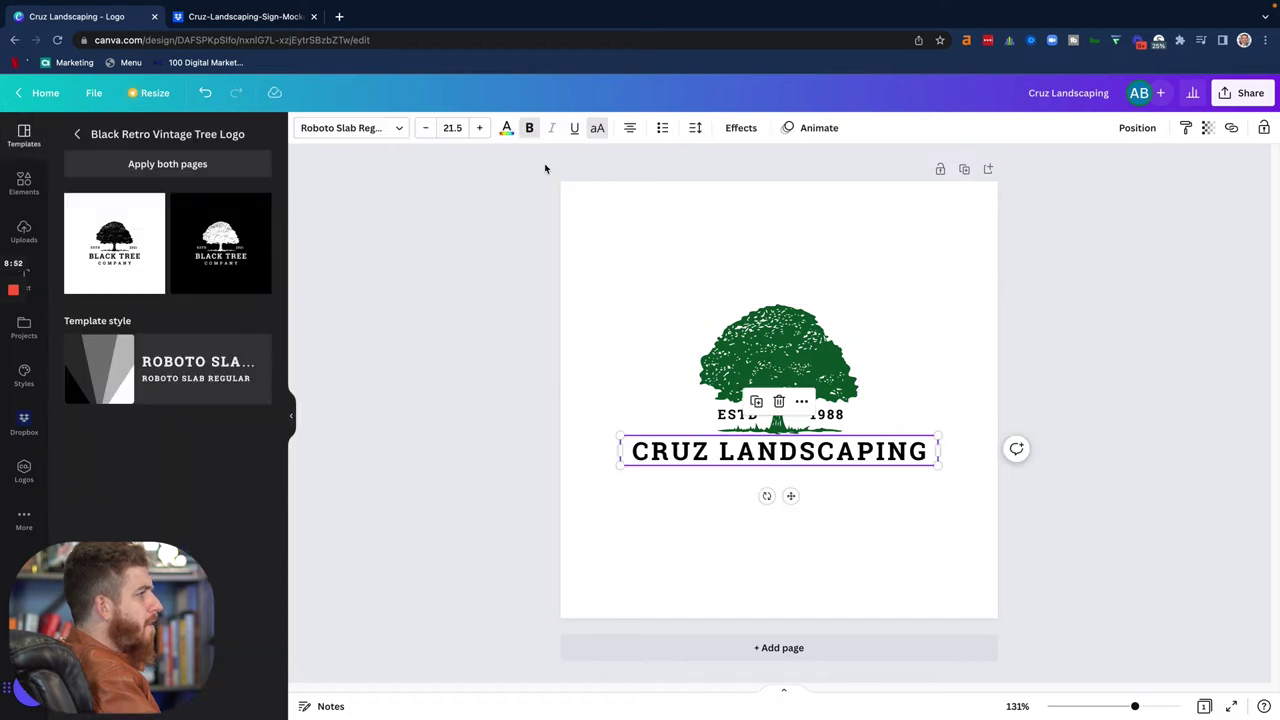
- Switch the CRUZ LANDSCAPING heading from Bodoni FLF to Argent, checking the sign mockup
left_click(401, 131)
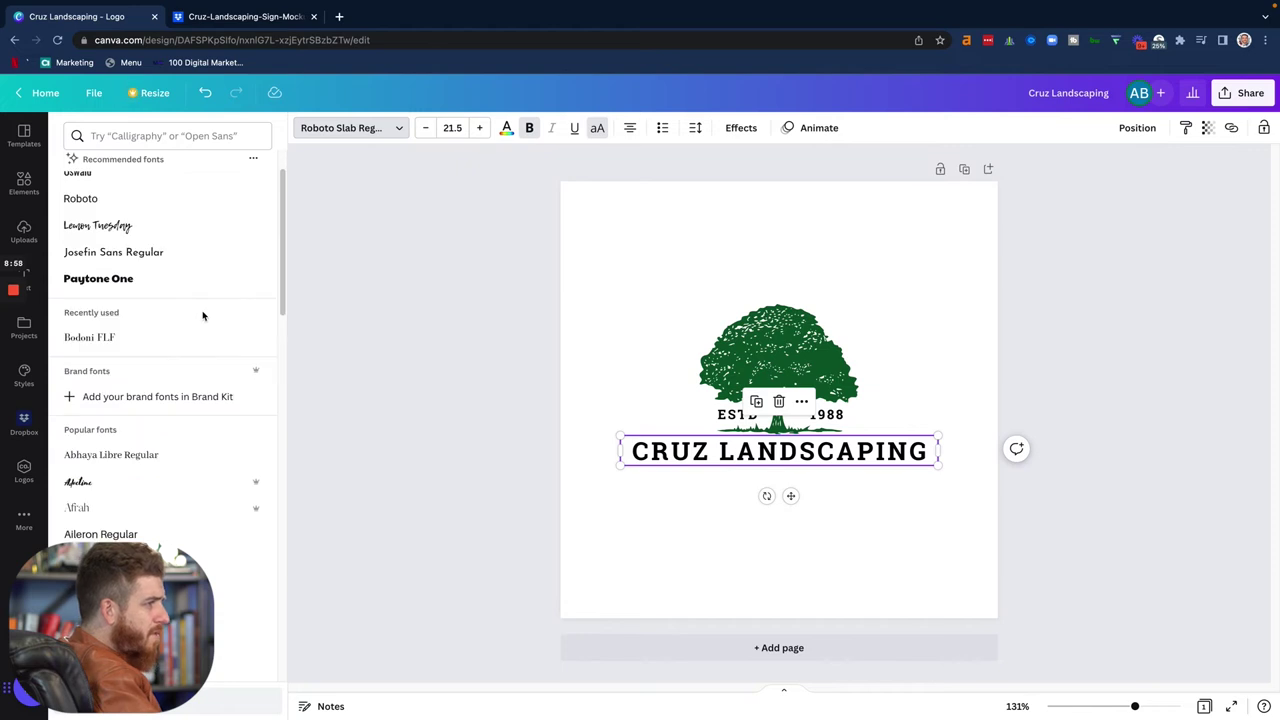
left_click(197, 24)
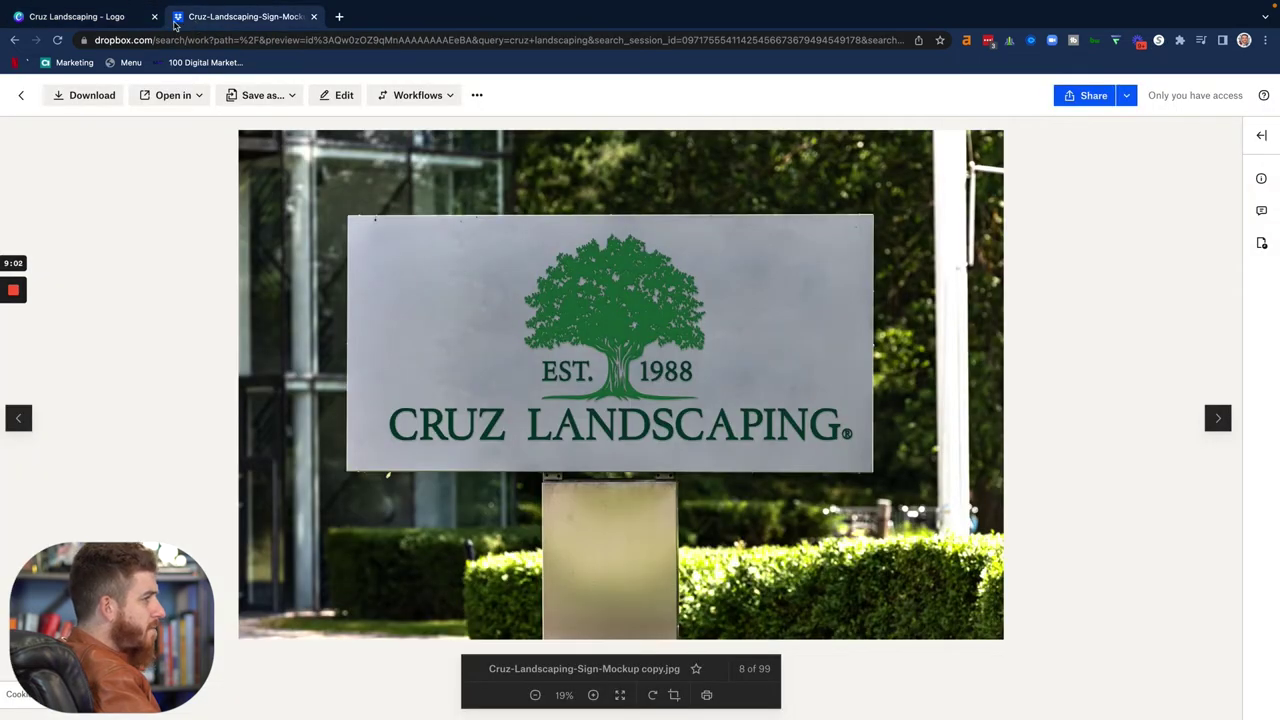
left_click(100, 17)
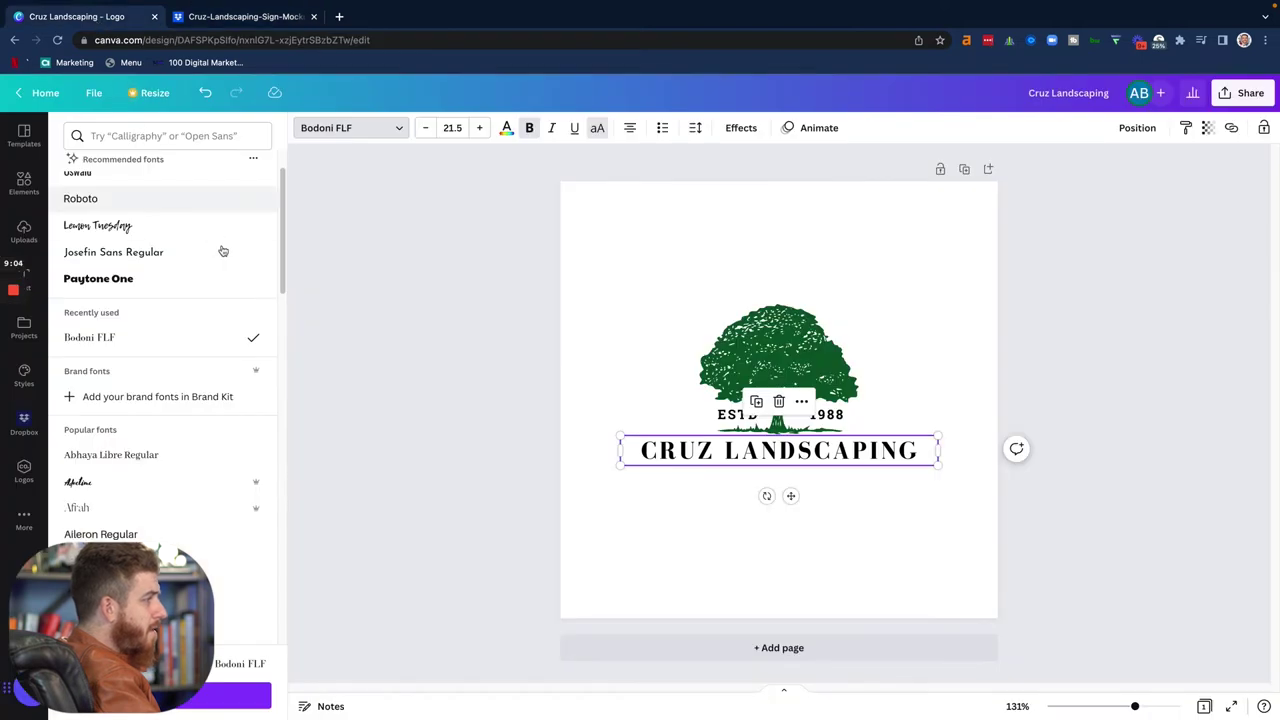
scroll(185, 345, "down", 2)
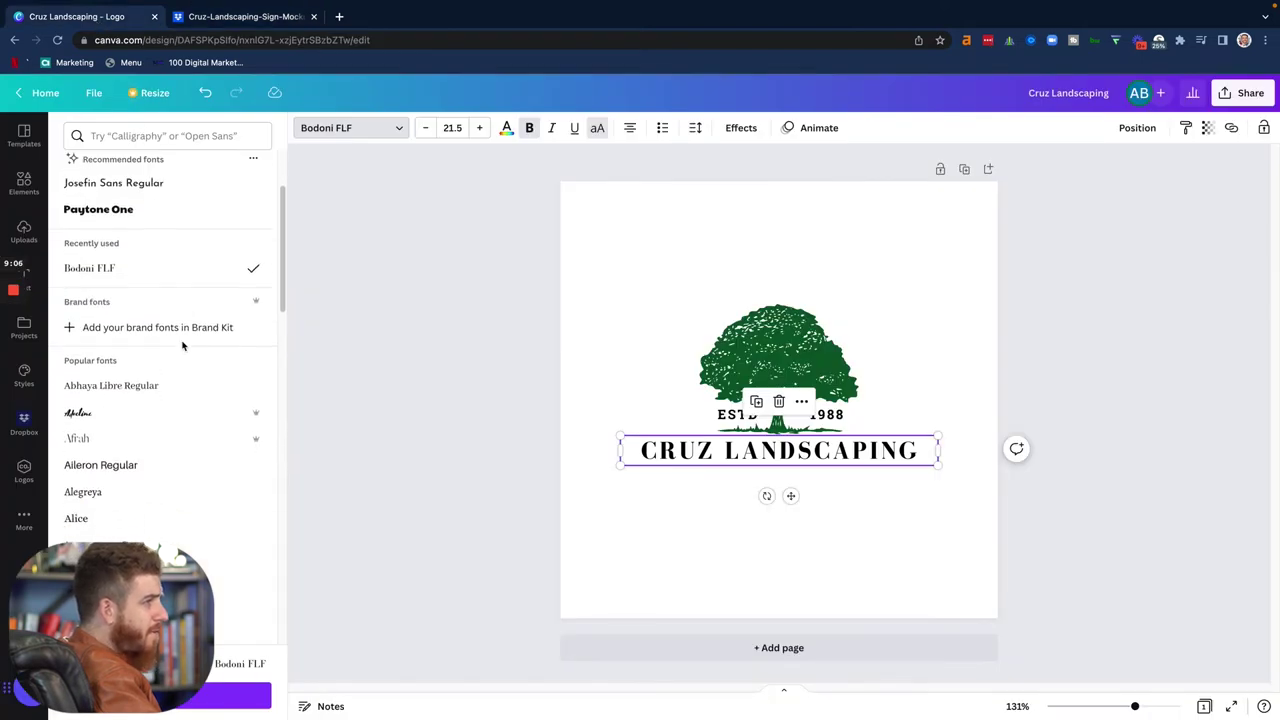
scroll(182, 340, "down", 3)
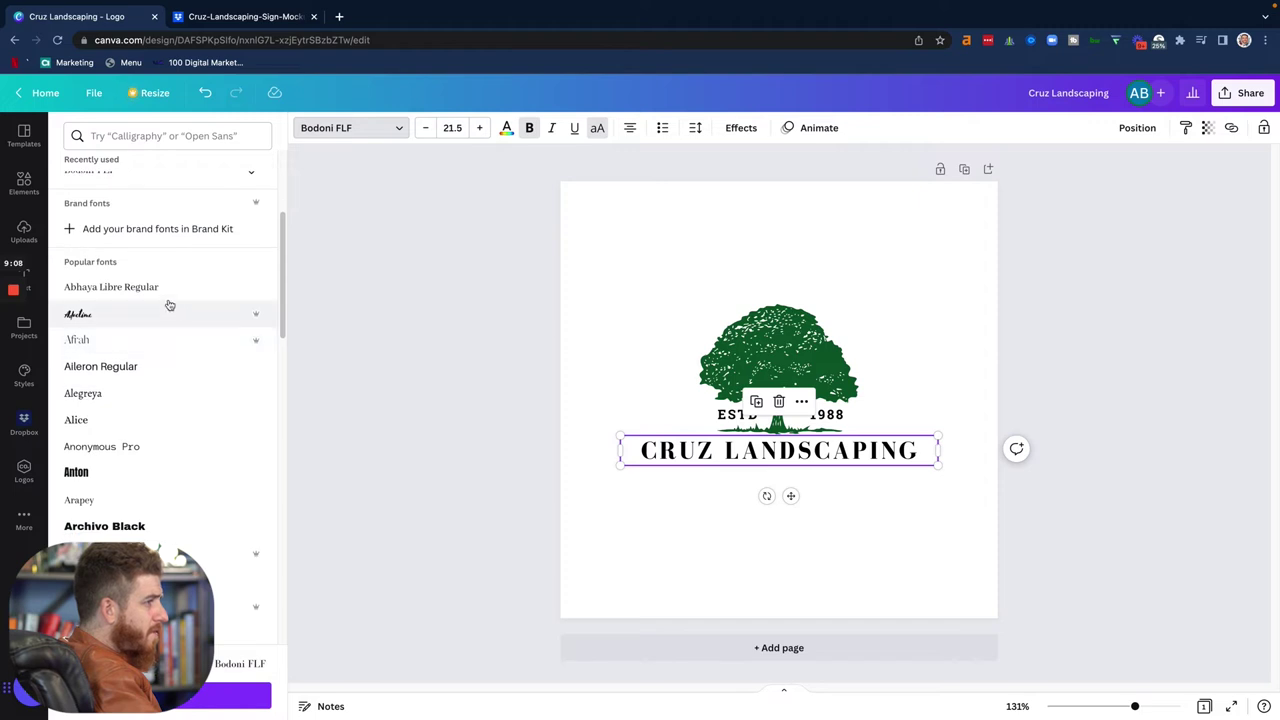
left_click(146, 287)
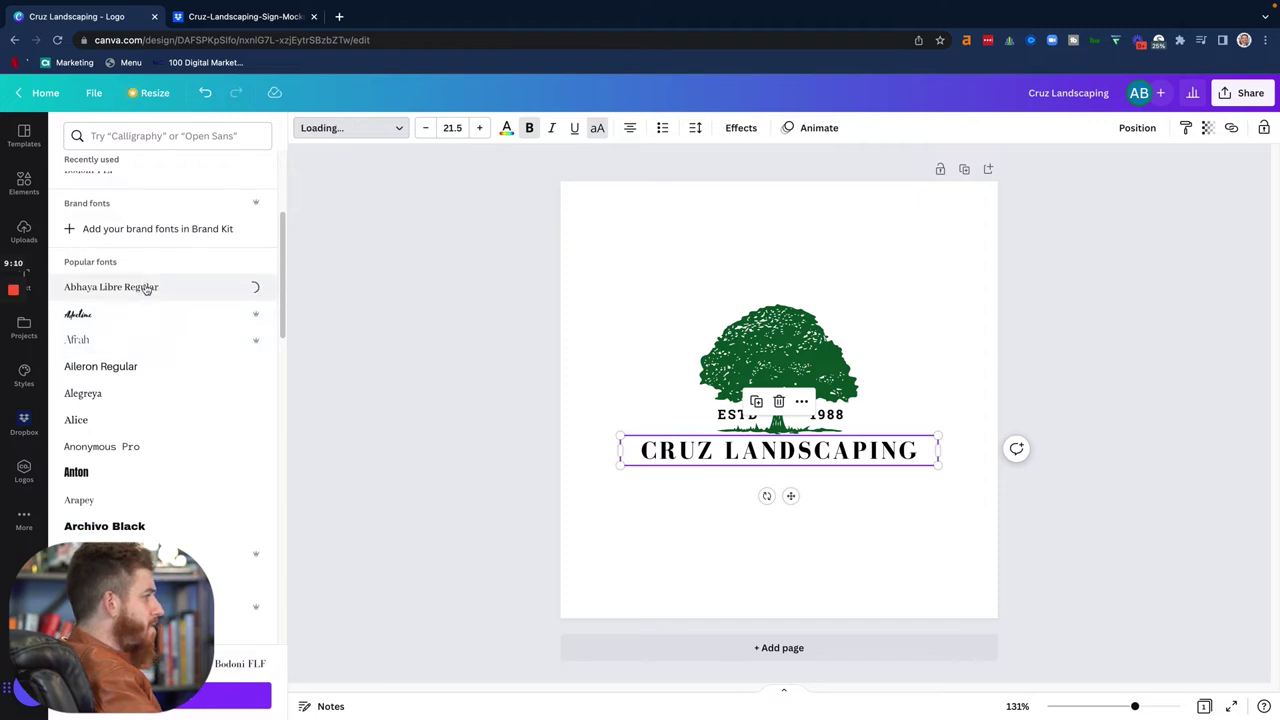
scroll(160, 360, "down", 4)
left_click(171, 431)
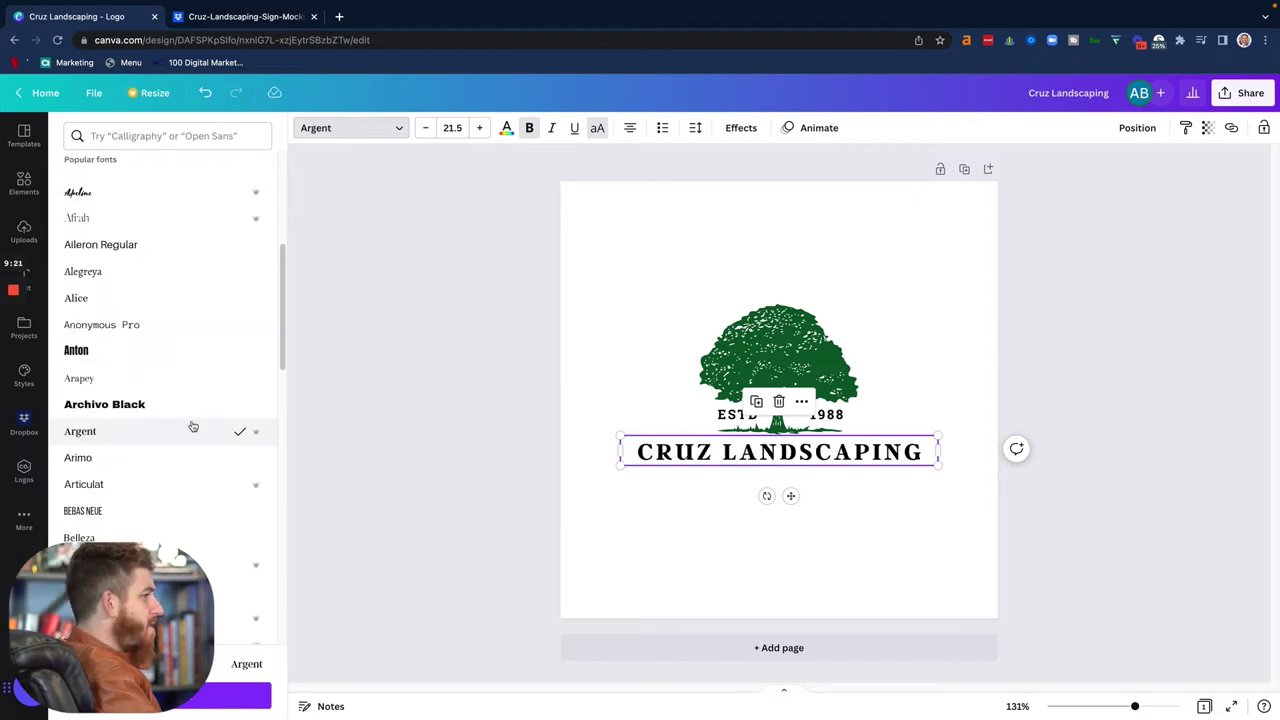
left_click(509, 128)
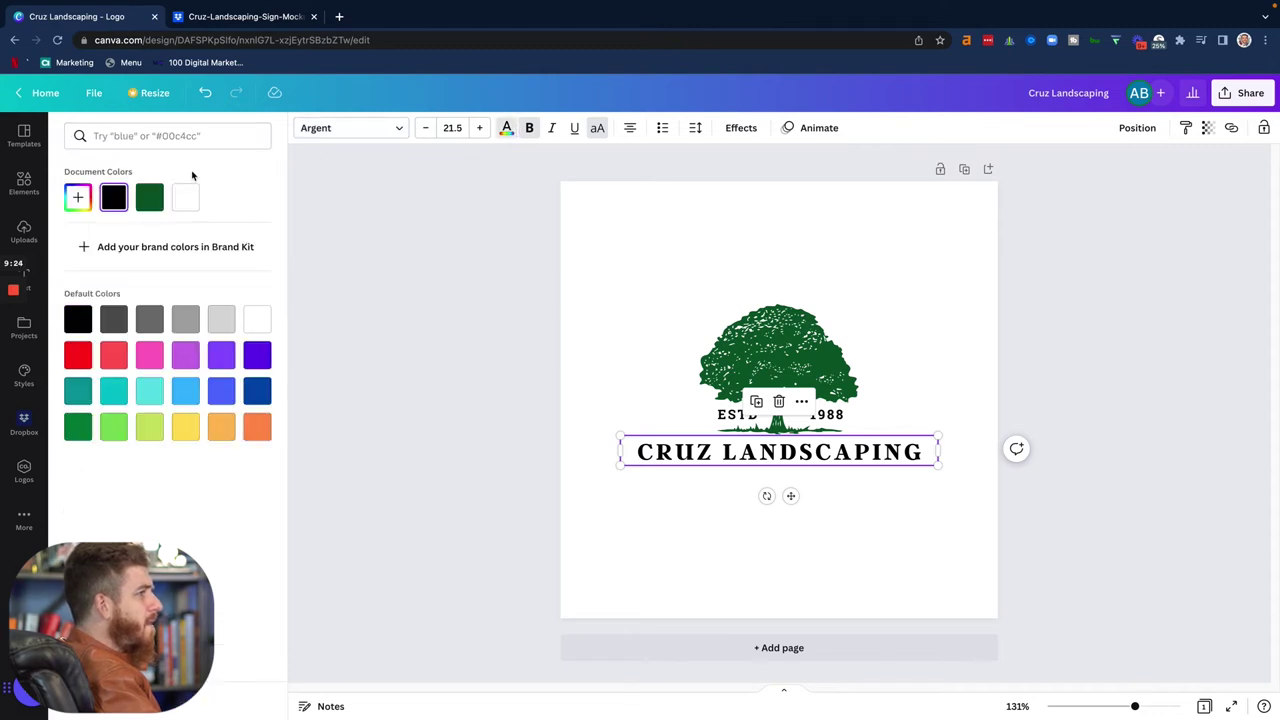
- Apply the tree's dark green document colour to the CRUZ LANDSCAPING heading and compare with the mockup
left_click(149, 198)
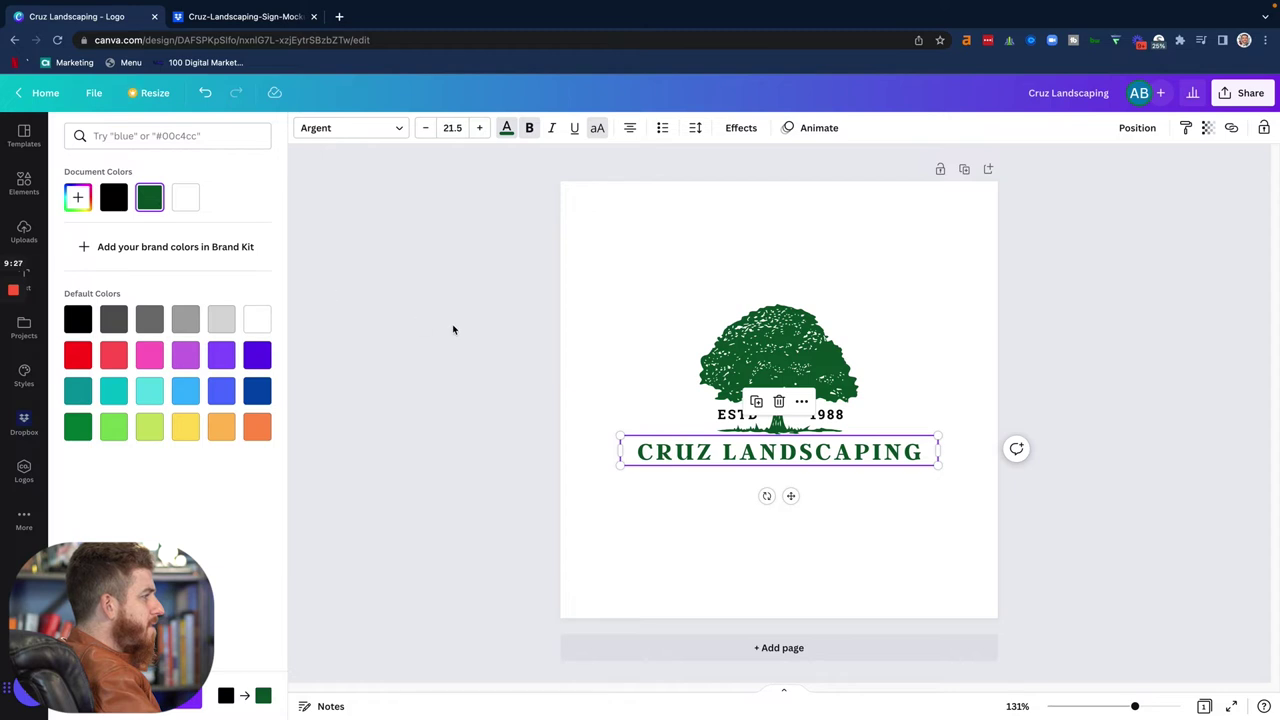
key("Escape")
key("Escape")
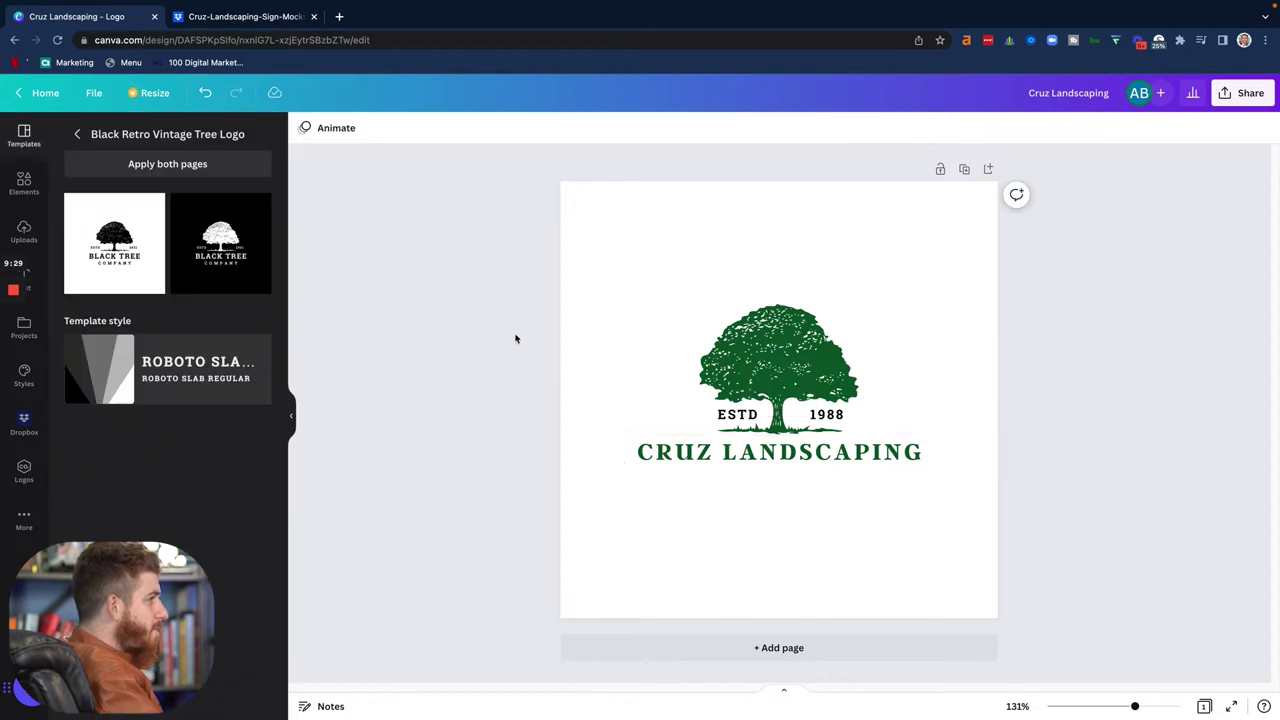
left_click(245, 17)
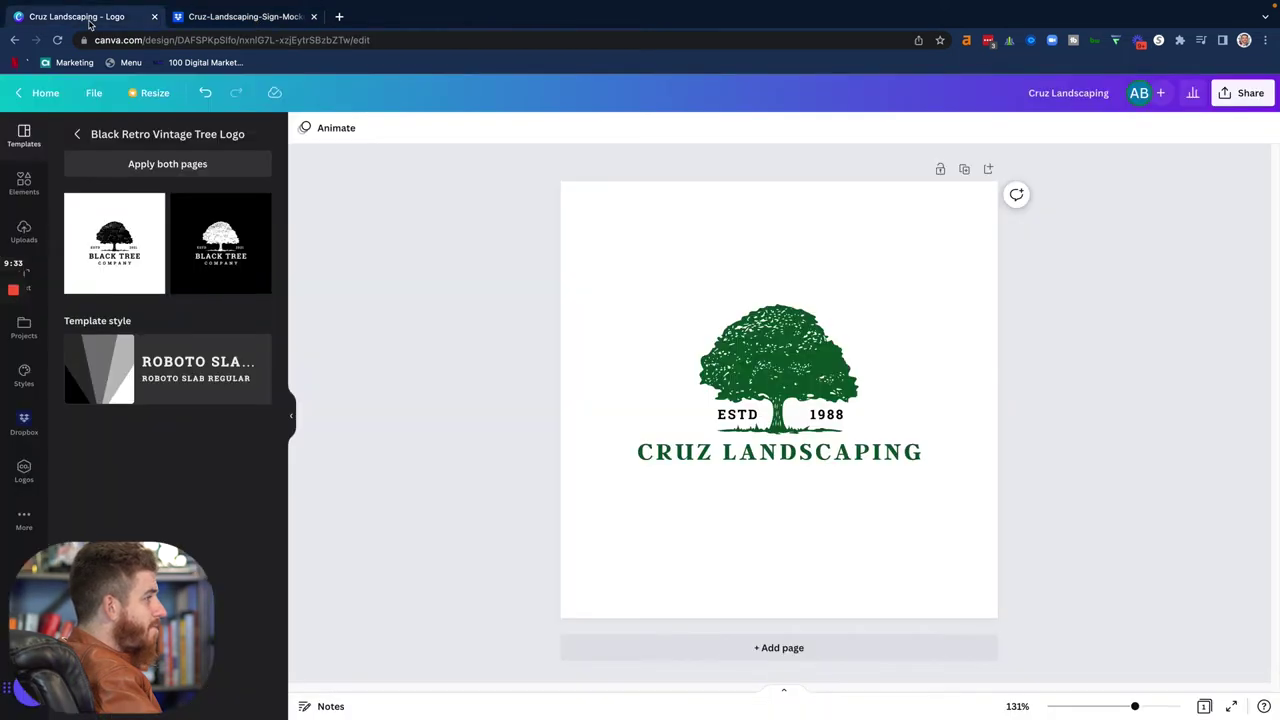
left_click(88, 18)
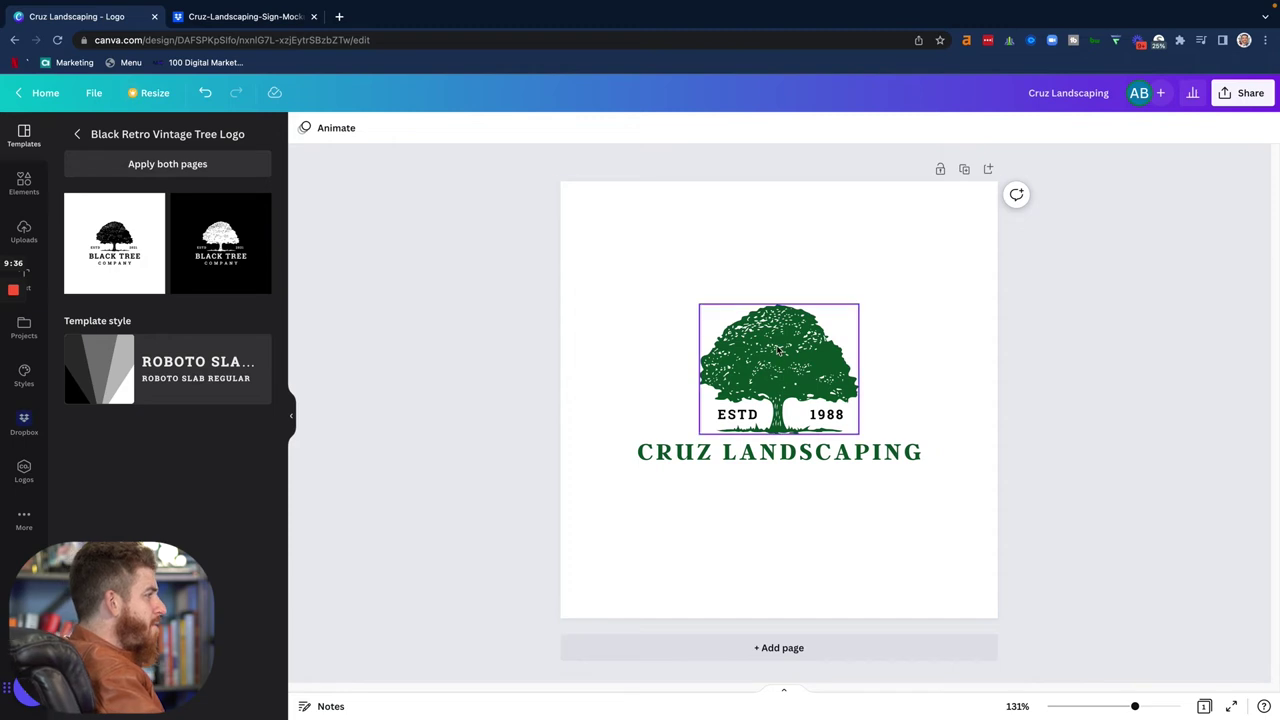
left_click(760, 465)
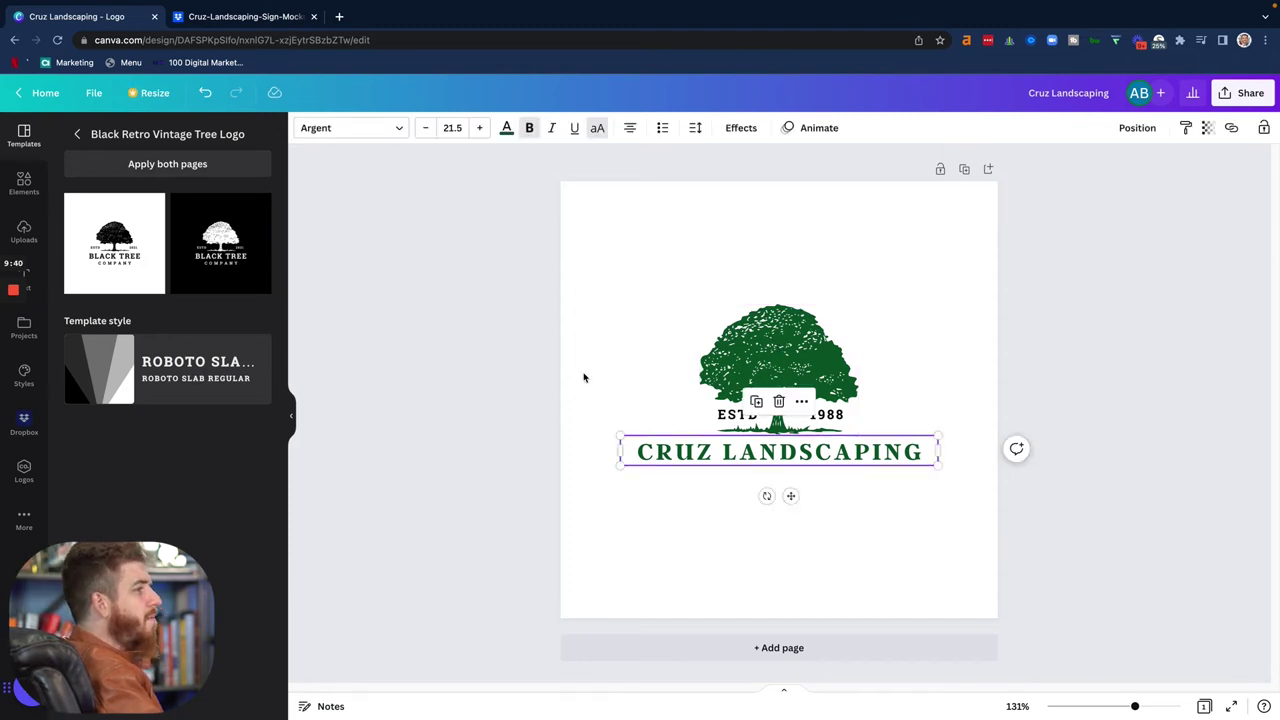
left_click(395, 133)
- Switch the CRUZ LANDSCAPING heading font to Bebas Neue
scroll(207, 288, "down", 3)
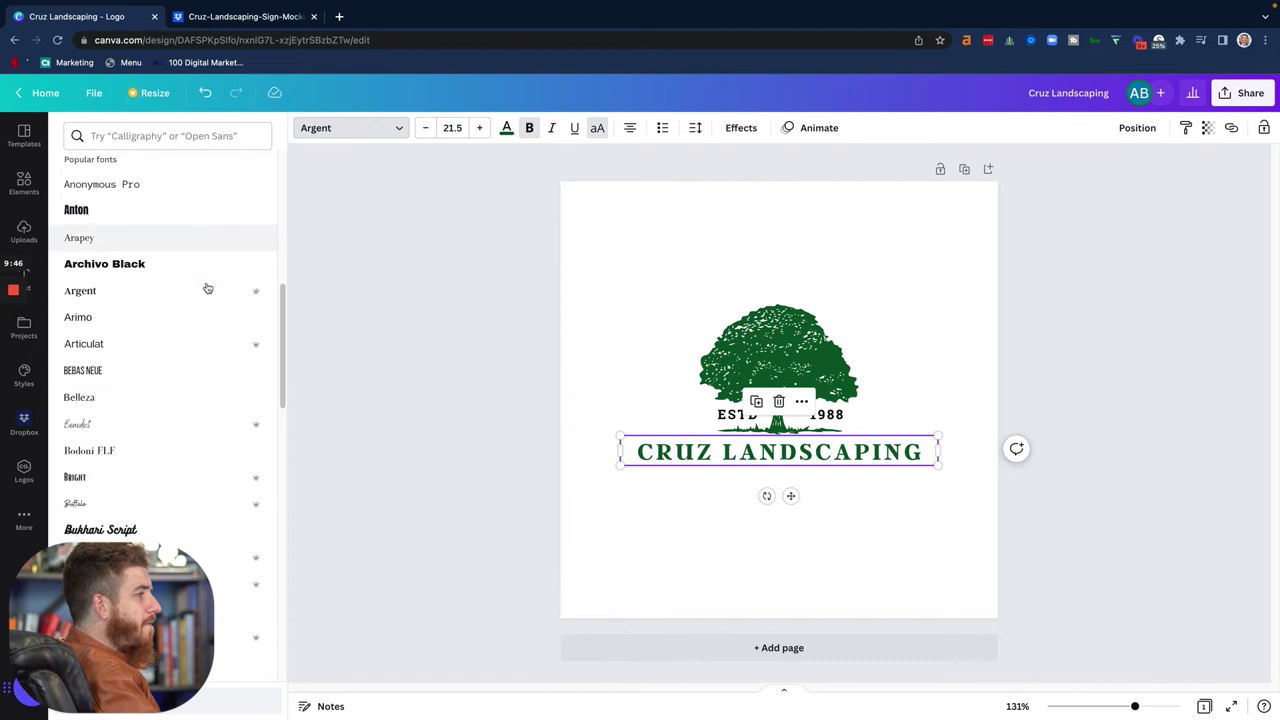
left_click(153, 362)
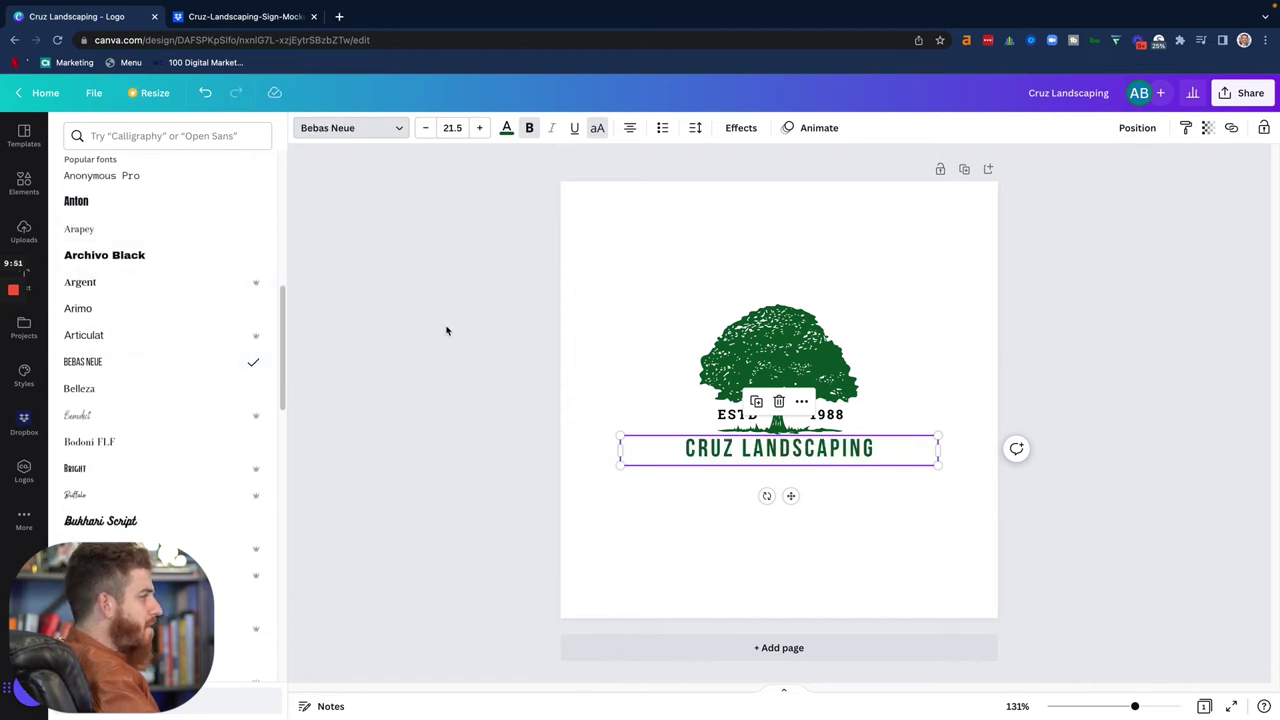
key("Escape")
left_click(511, 320)
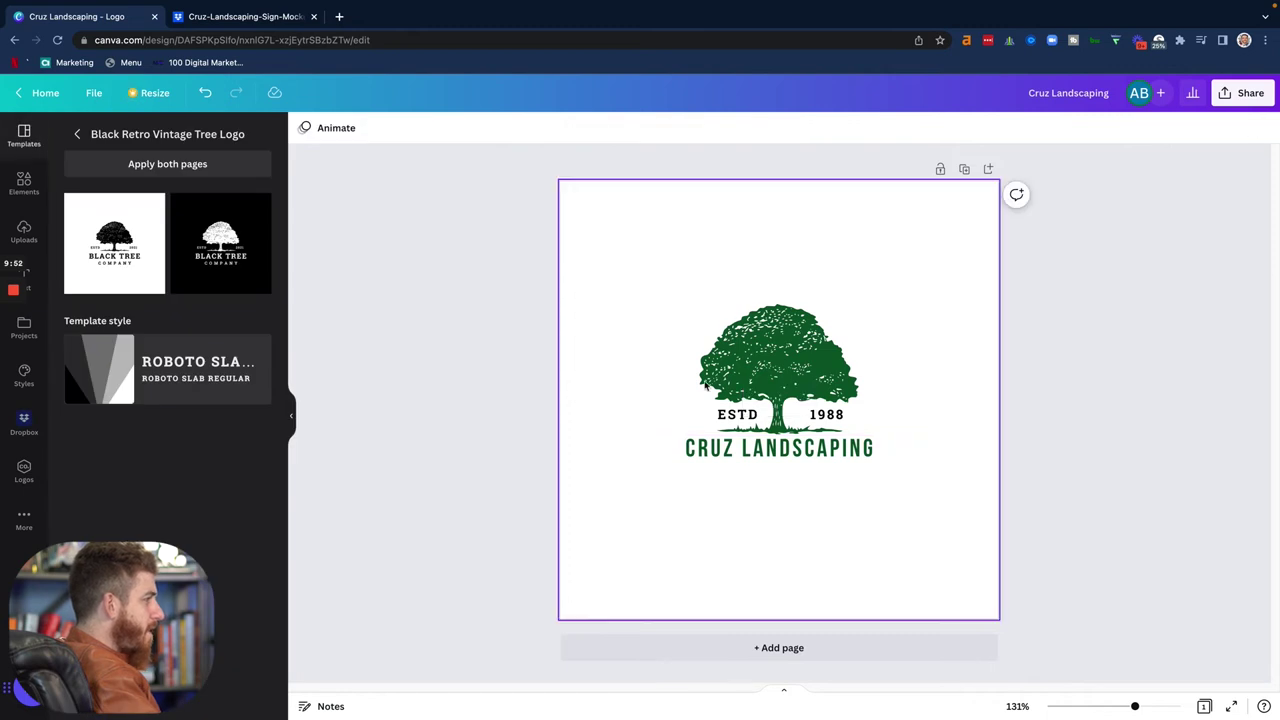
- Set the ESTD and 1988 labels to Bebas Neue and nudge ESTD slightly right
left_click(830, 415)
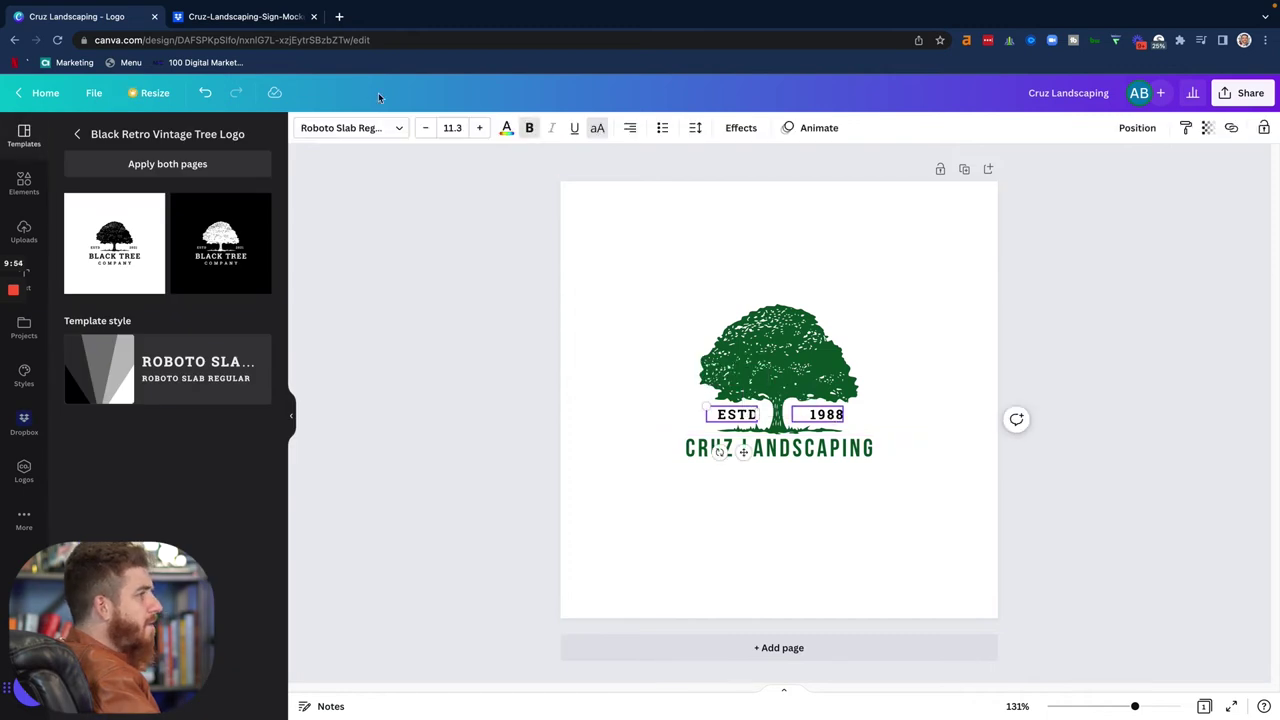
left_click(395, 128)
left_click(83, 388)
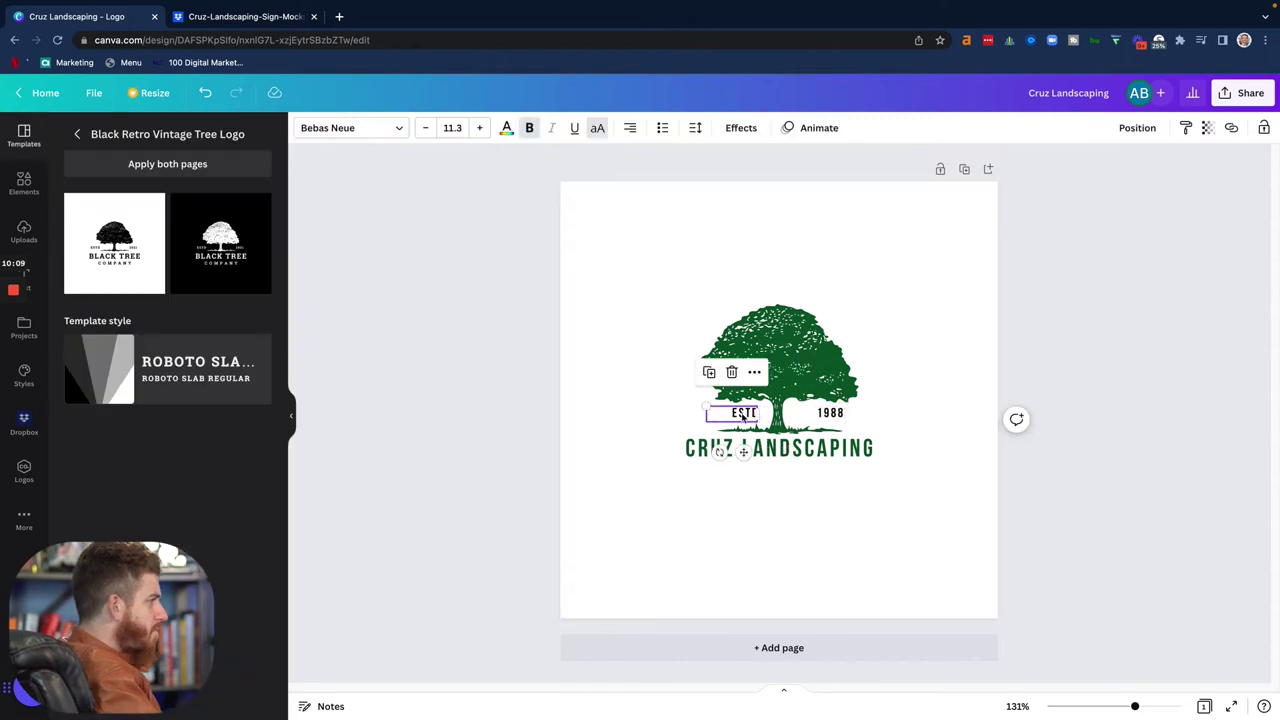
left_click(630, 128)
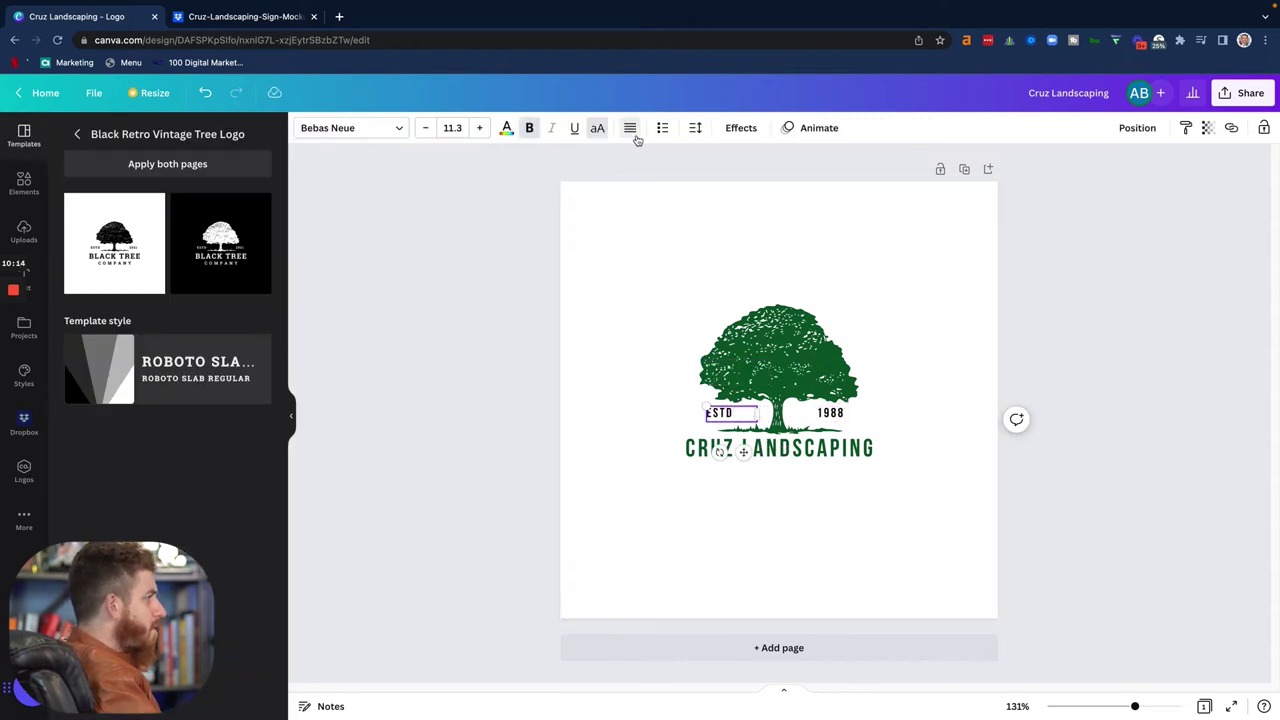
left_click_drag(725, 413, 737, 413)
left_click(830, 413, "shift")
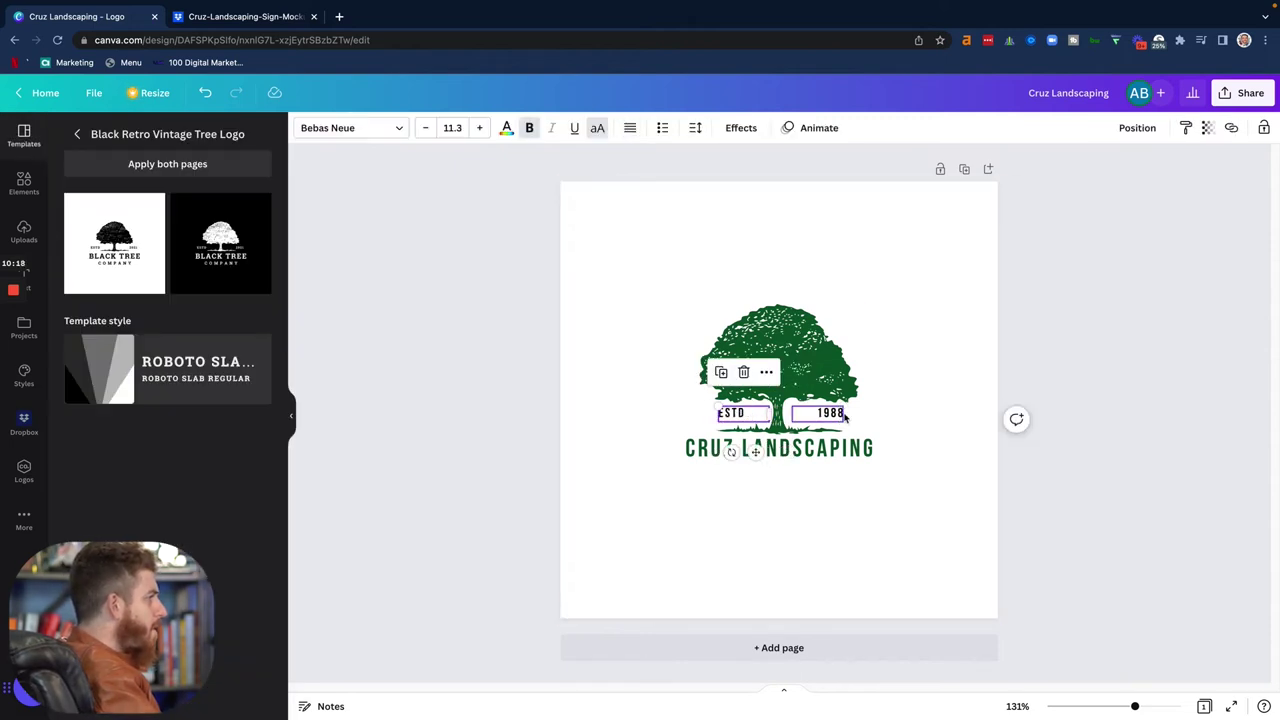
left_click(950, 370)
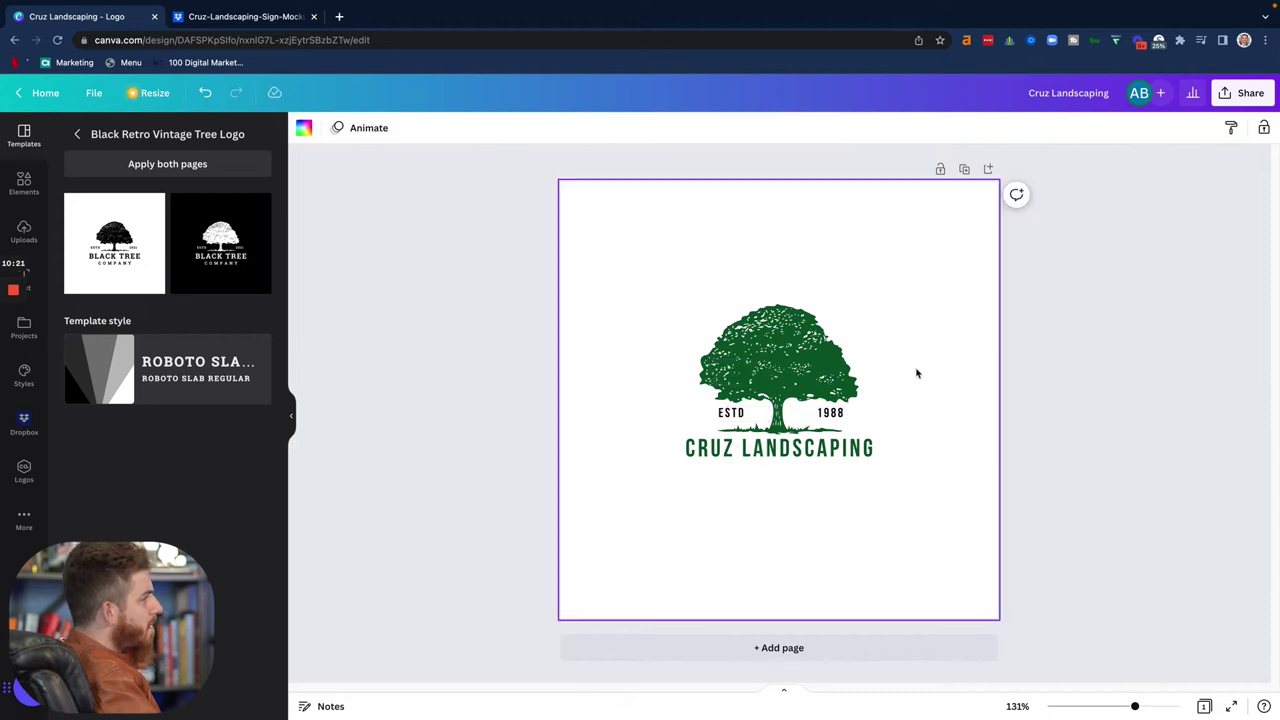
- Shorten the ESTD label to EST
double_click(742, 413)
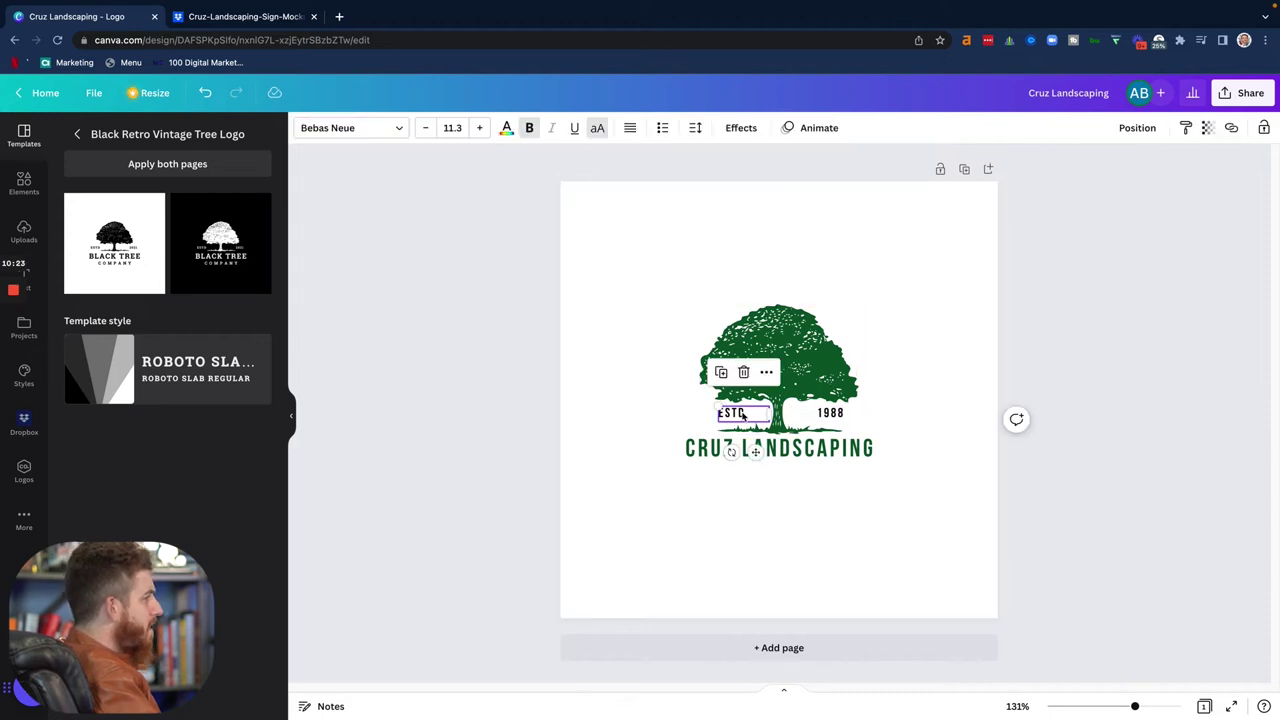
right_click(740, 410)
key("Escape")
key("Escape")
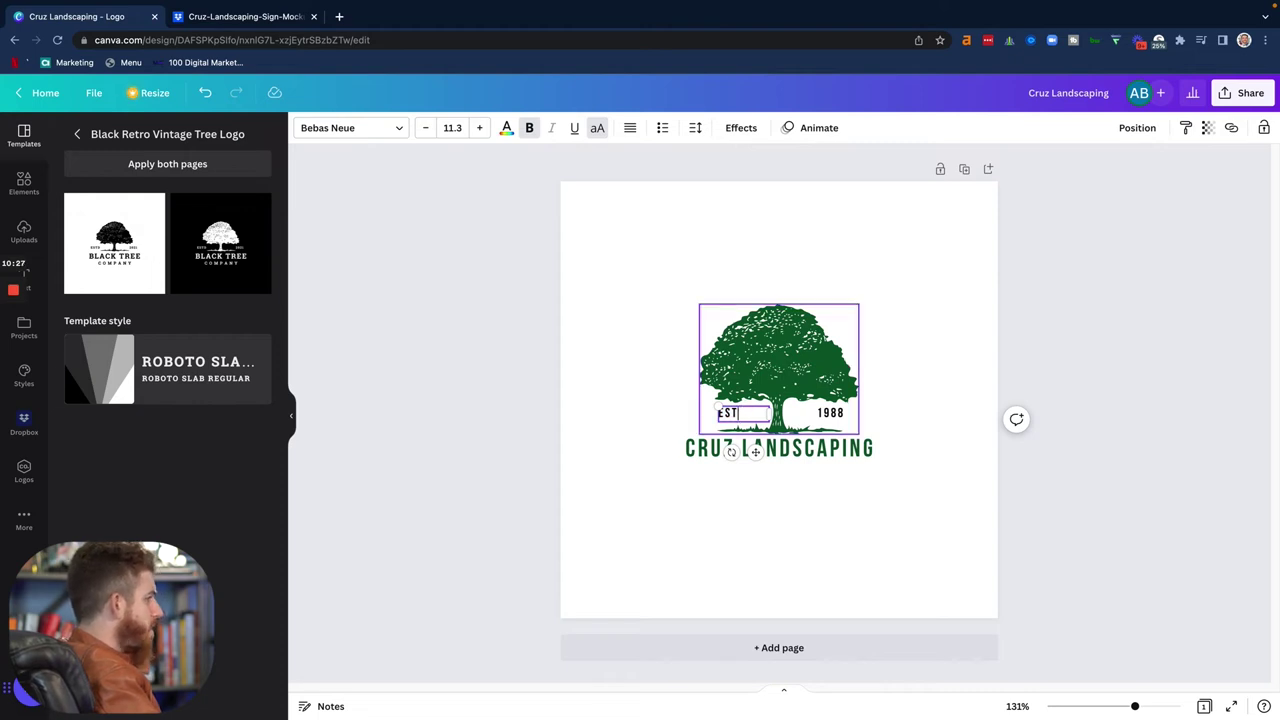
left_click(644, 327)
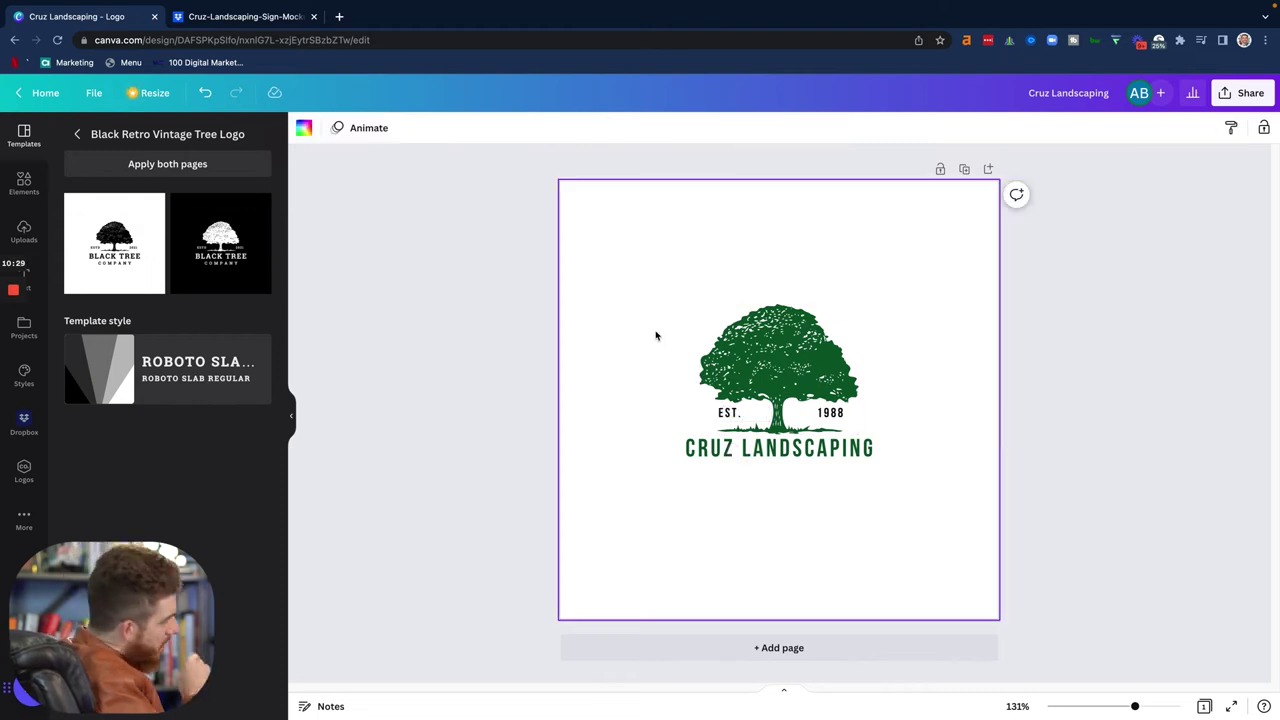
- Centre-align the EST. and 1988 labels within their text boxes
left_click(721, 414)
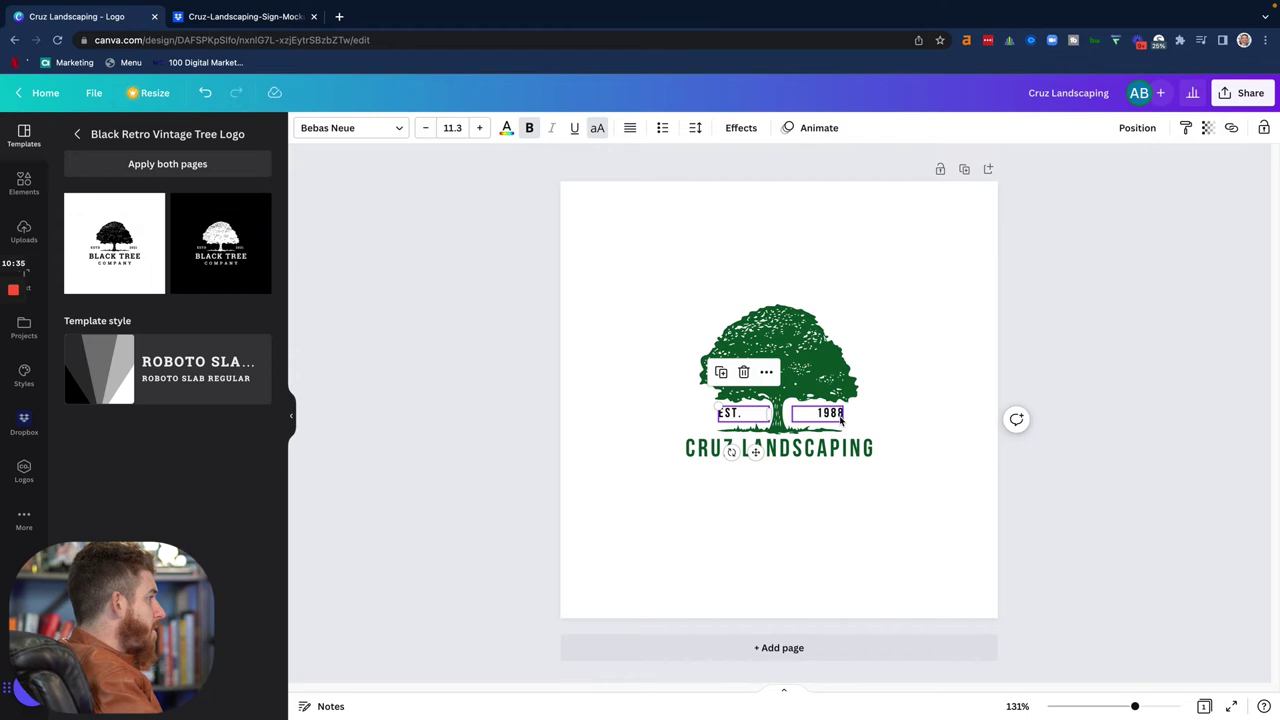
left_click(631, 130)
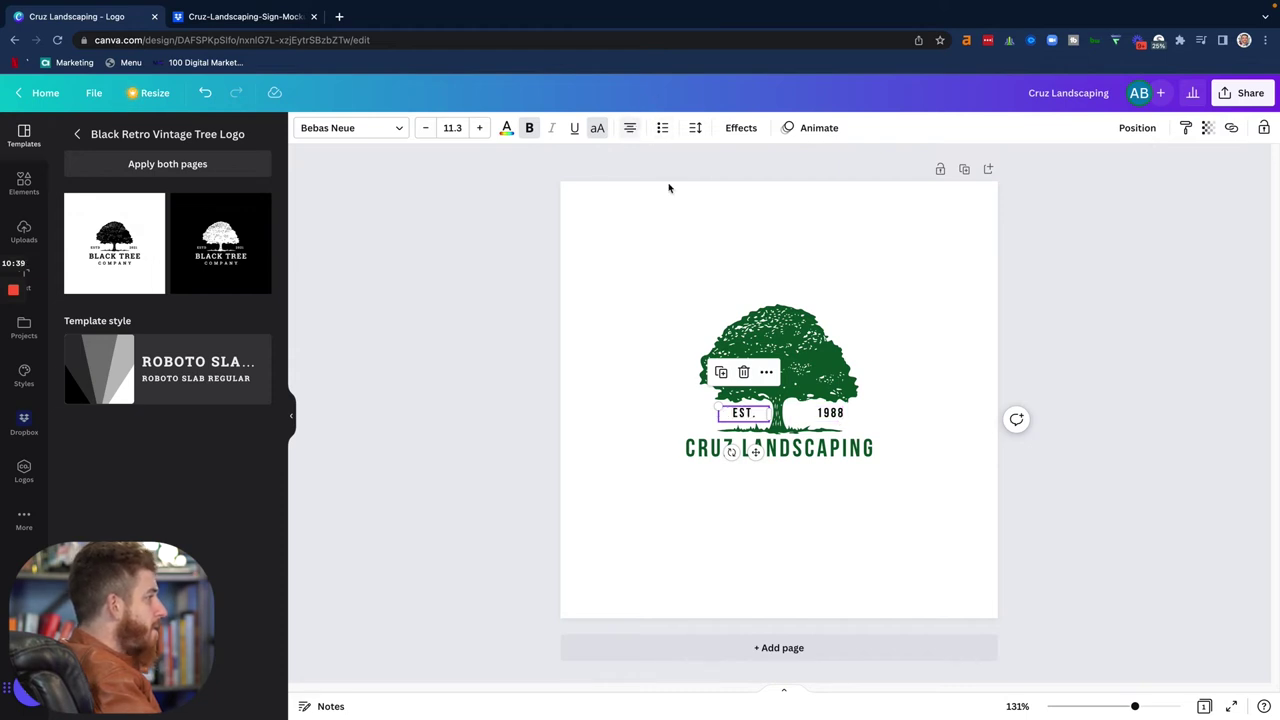
left_click(817, 412)
left_click(817, 412)
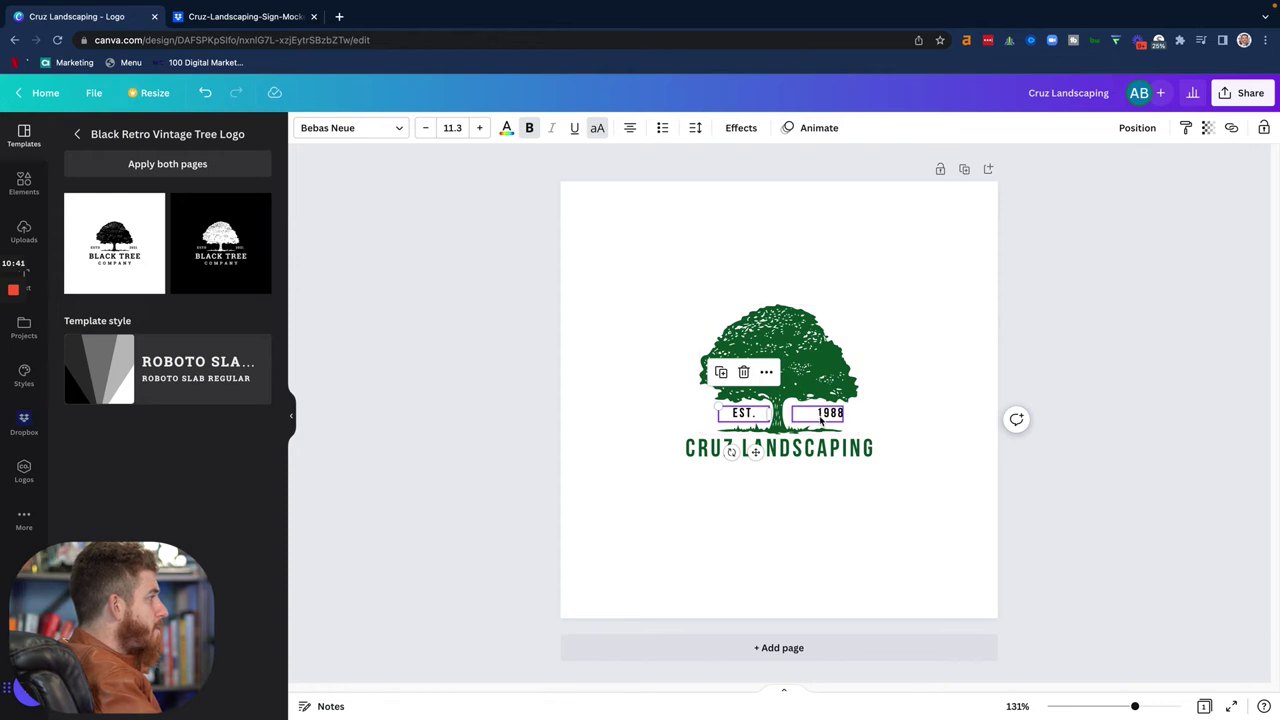
left_click(632, 127)
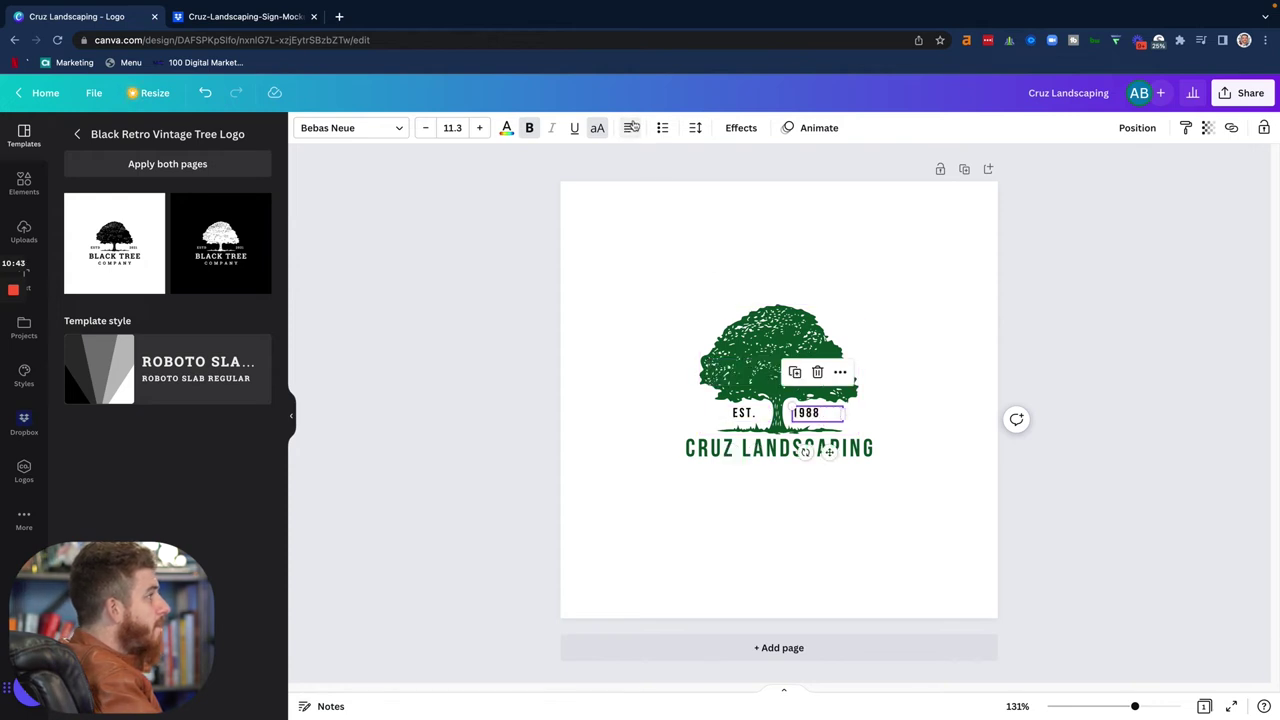
left_click(632, 127)
left_click(622, 320)
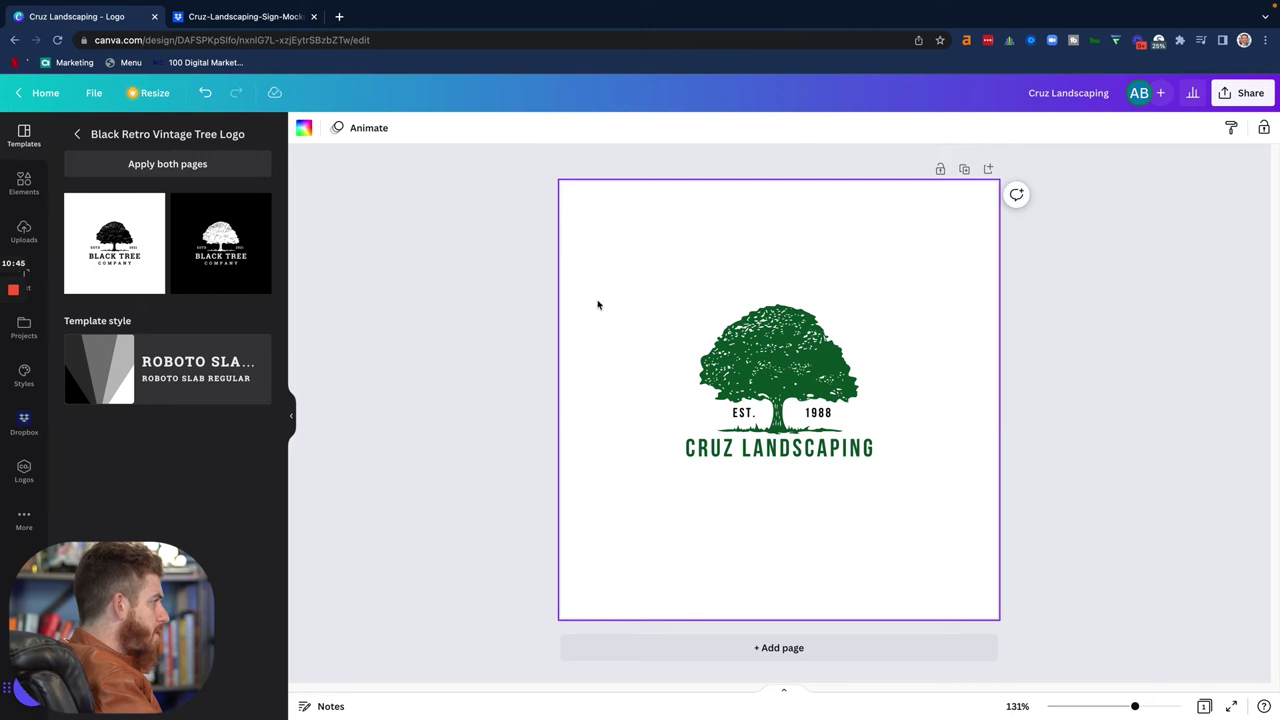
- Enlarge the CRUZ LANDSCAPING heading from 21.5 to 25.5
left_click(493, 273)
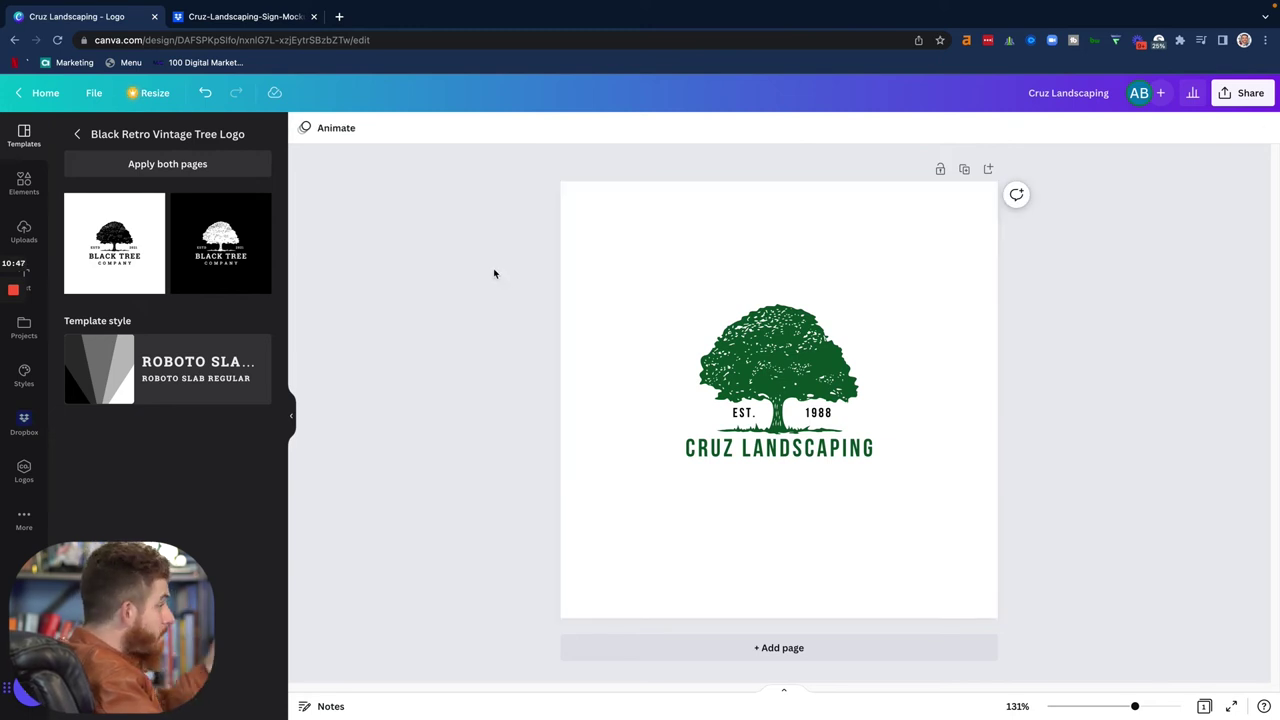
left_click(794, 353)
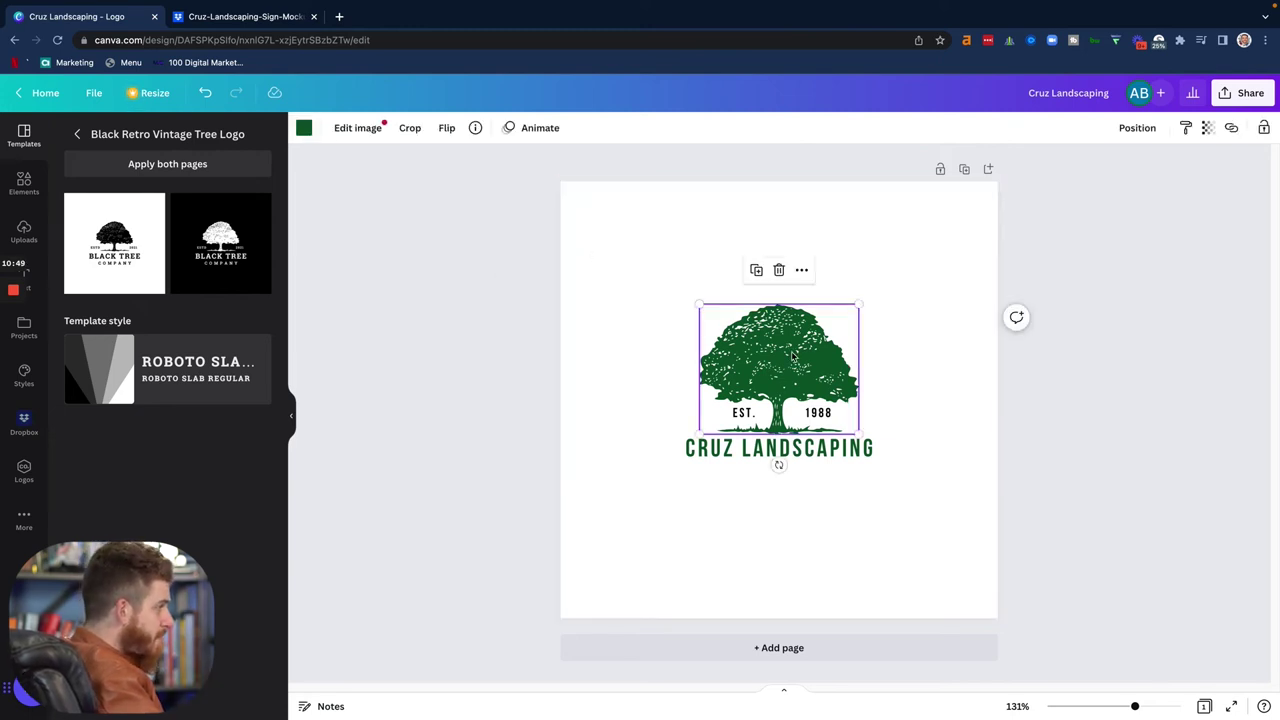
left_click(752, 254)
left_click(754, 313)
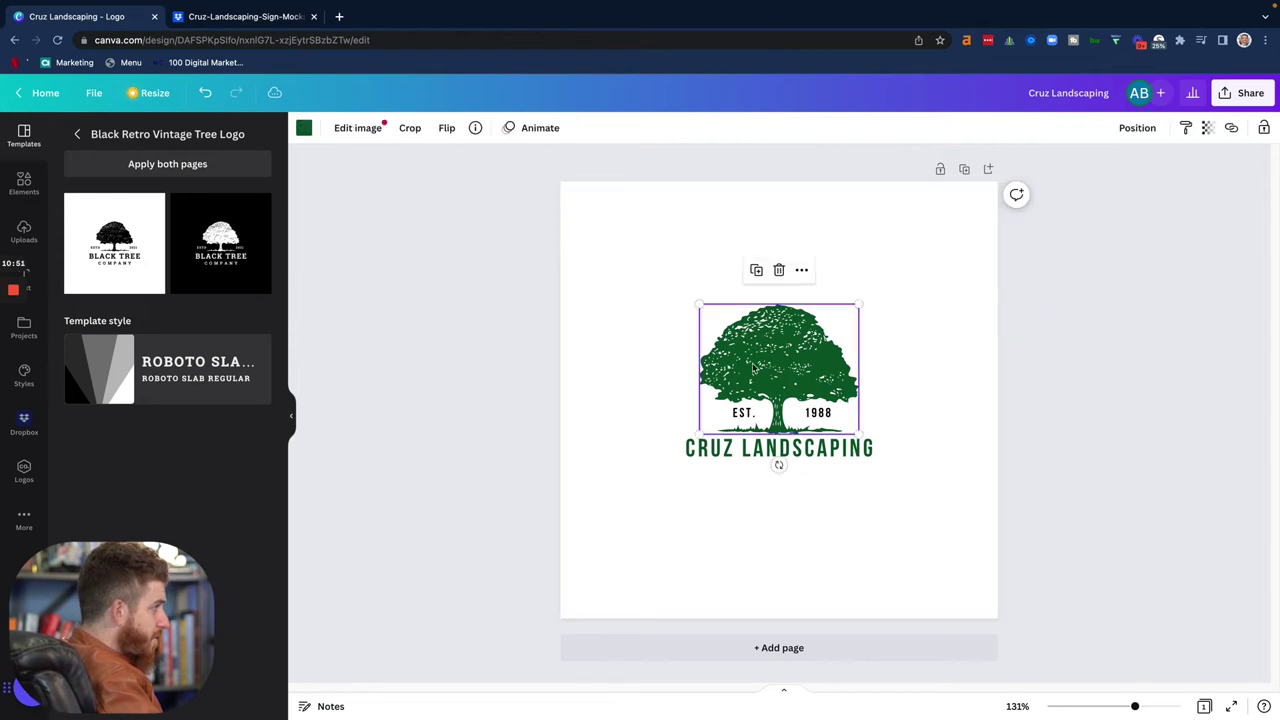
left_click(755, 462)
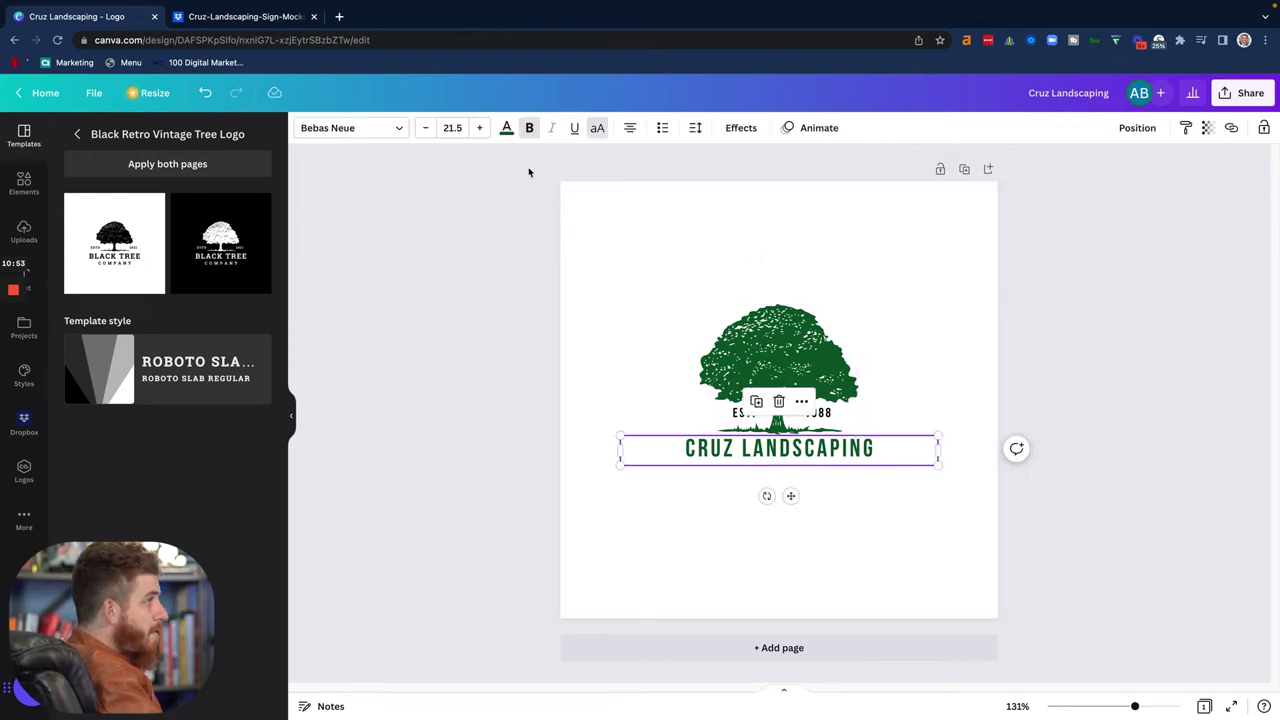
left_click(479, 128)
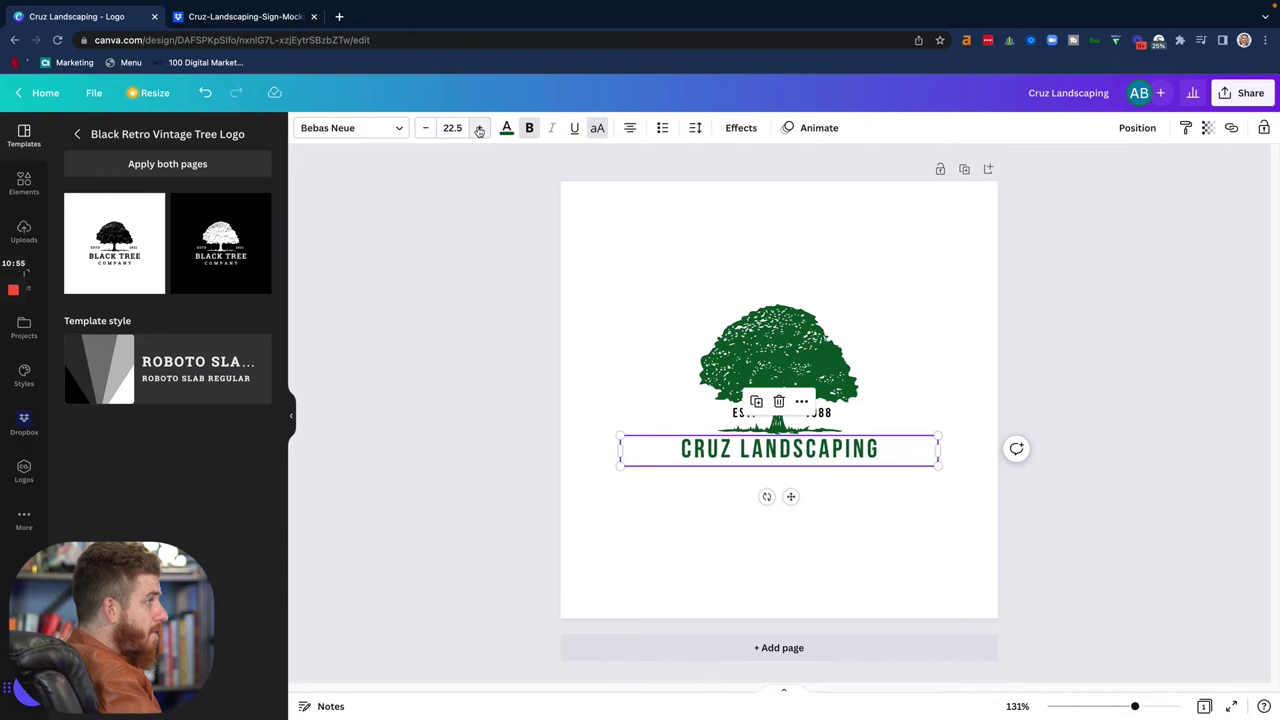
left_click(479, 128)
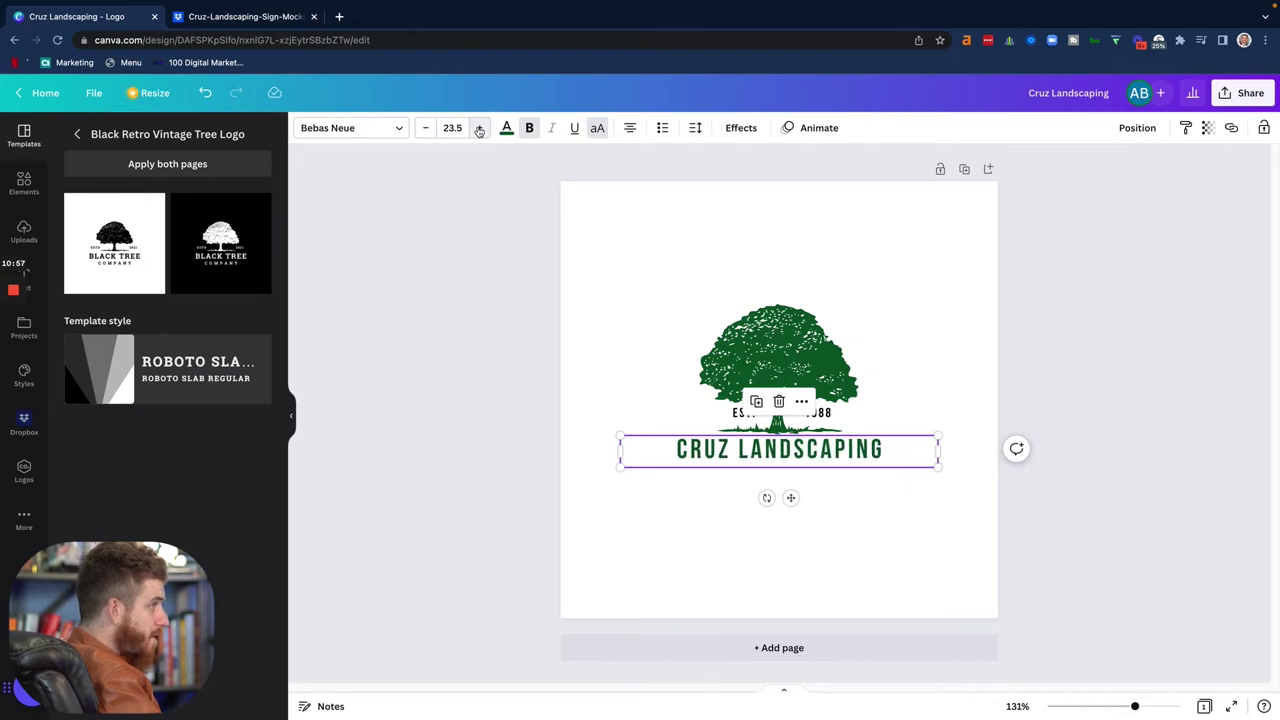
left_click(479, 128)
left_click(479, 128)
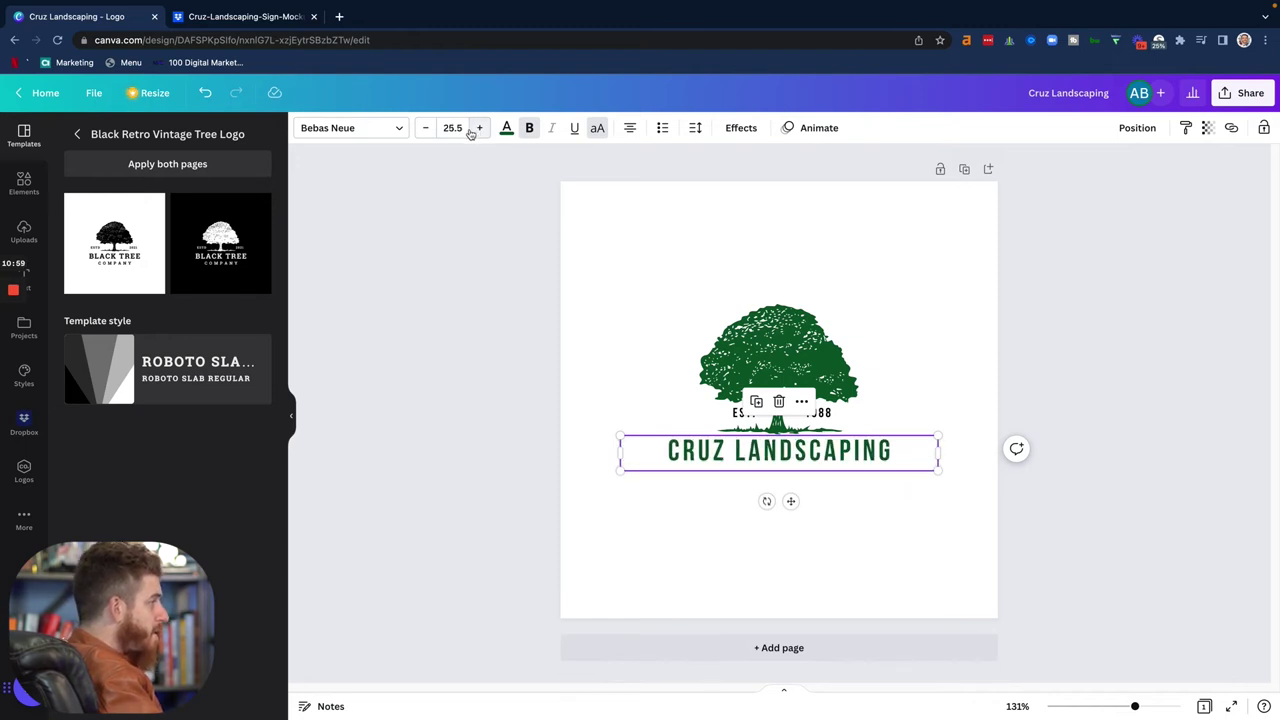
- Shift the heading slightly lower under the tree and return to the tree template results
left_click(422, 250)
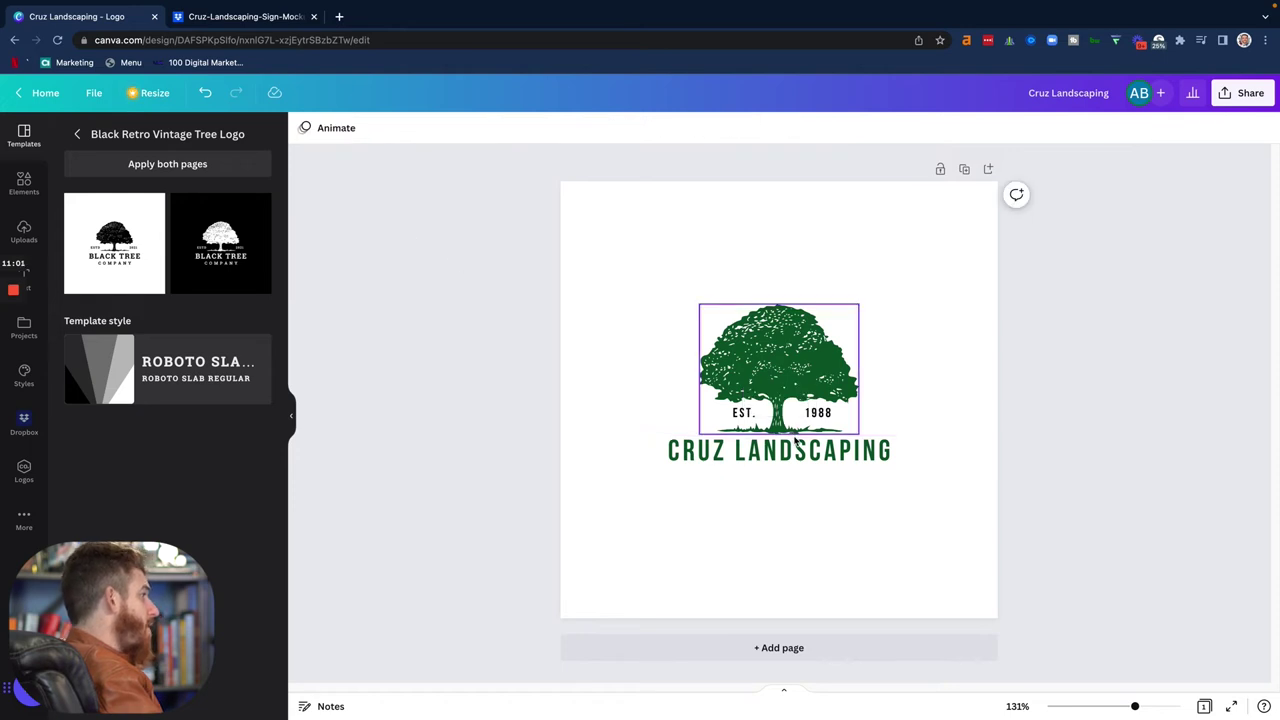
left_click_drag(797, 450, 797, 453)
left_click(697, 352)
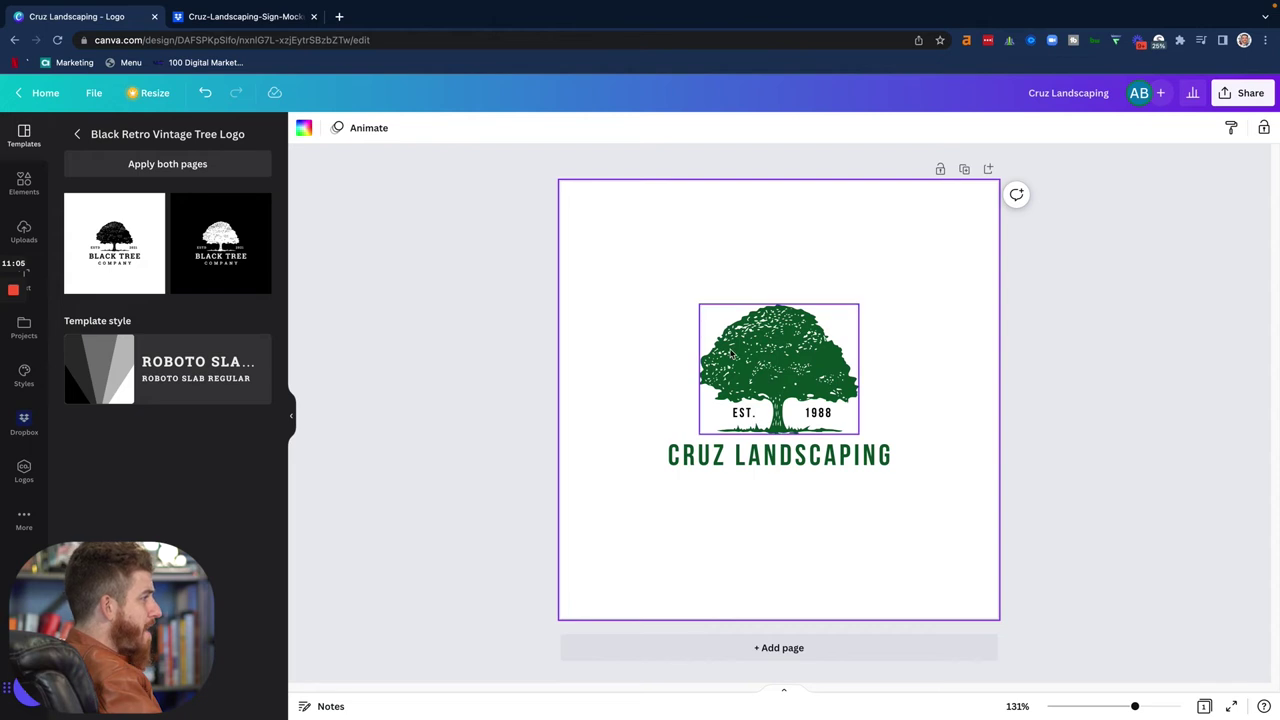
left_click(732, 353)
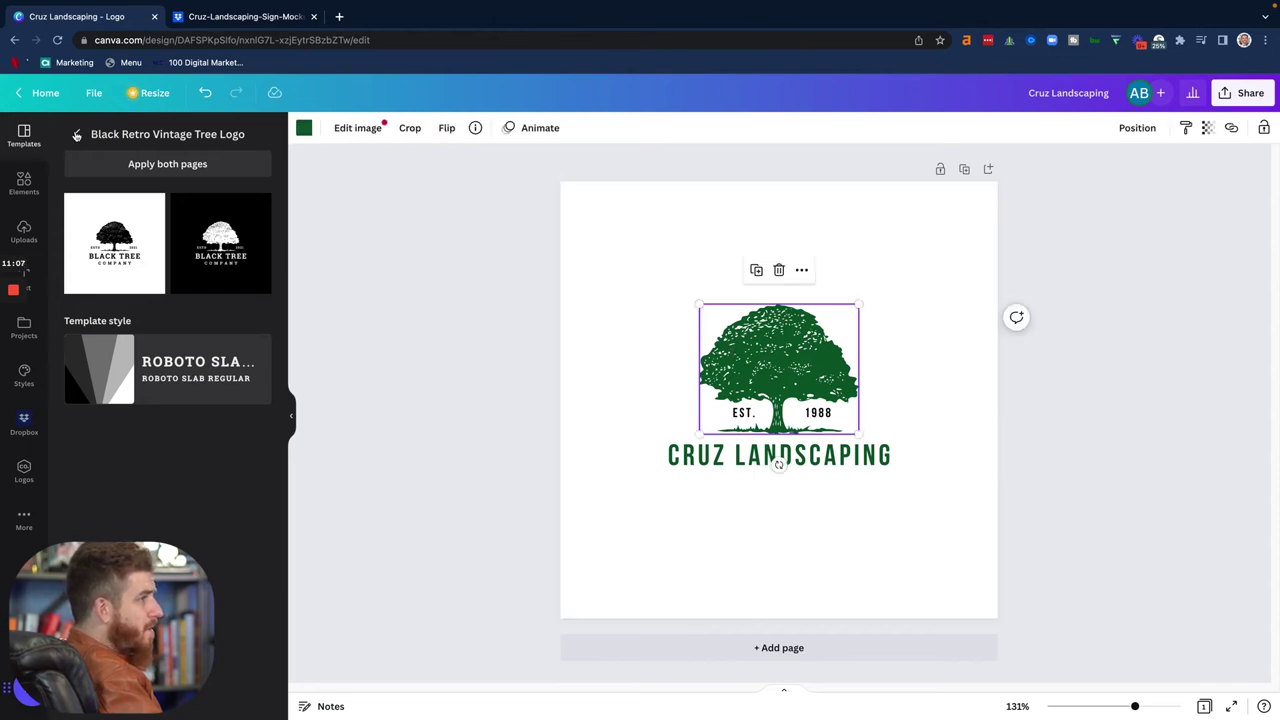
left_click(77, 134)
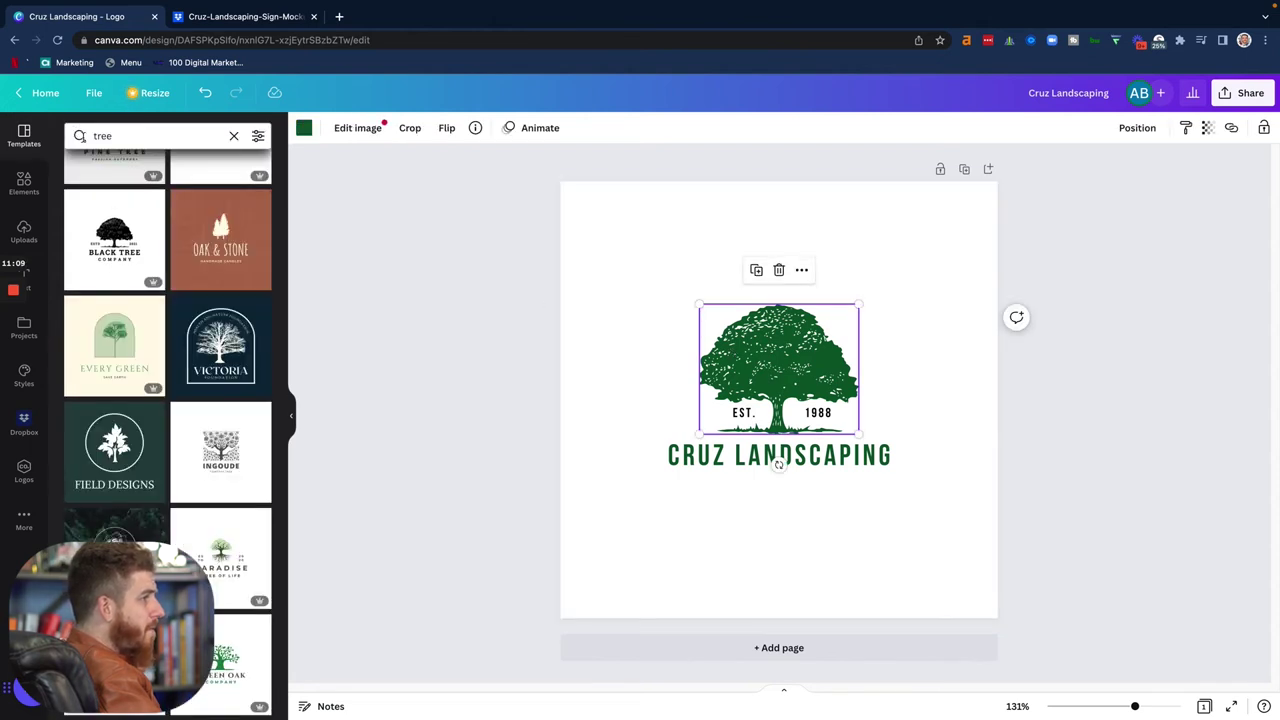
- Browse the oak tree template results and apply the Wild Oak template to the page
scroll(188, 273, "down", 1)
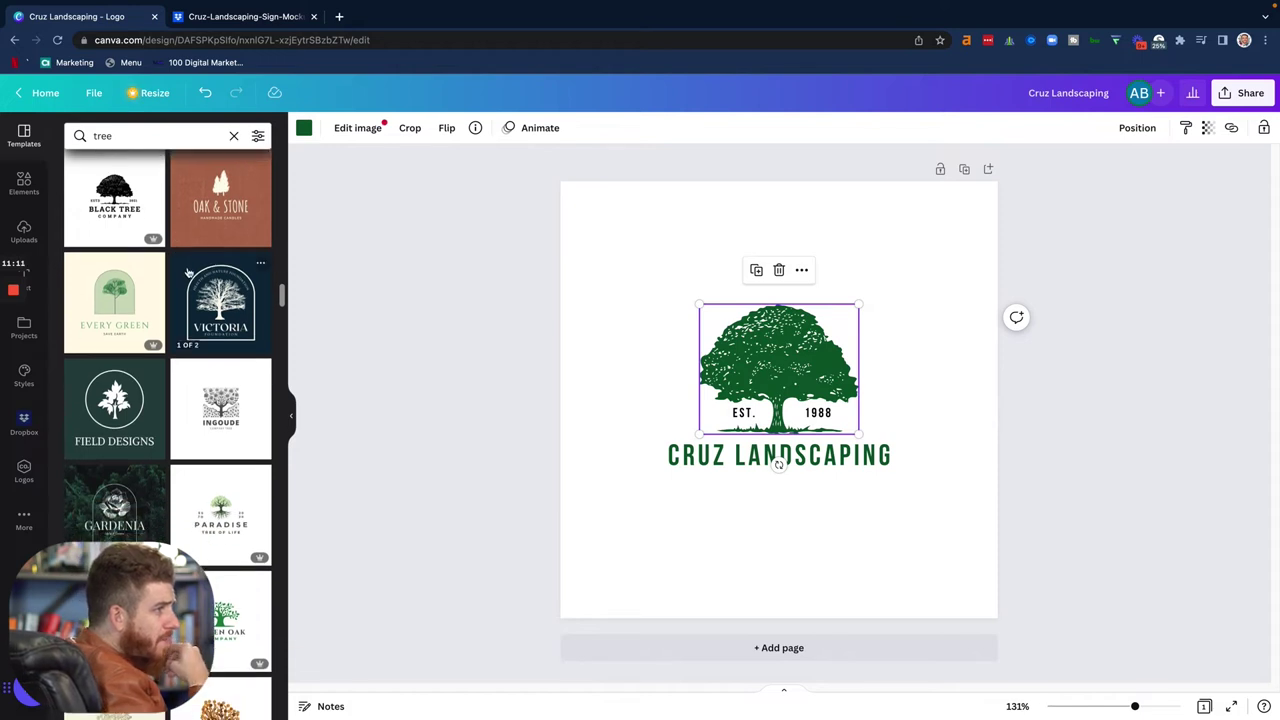
scroll(195, 285, "down", 2)
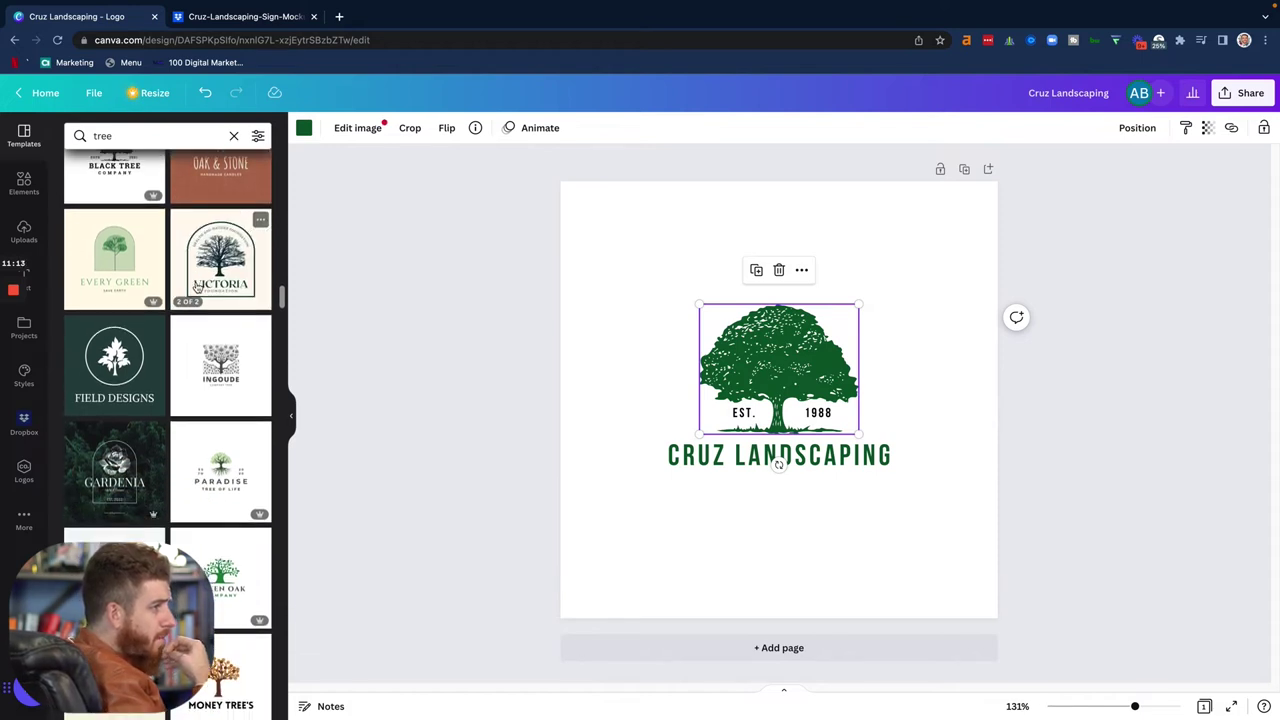
scroll(198, 287, "down", 4)
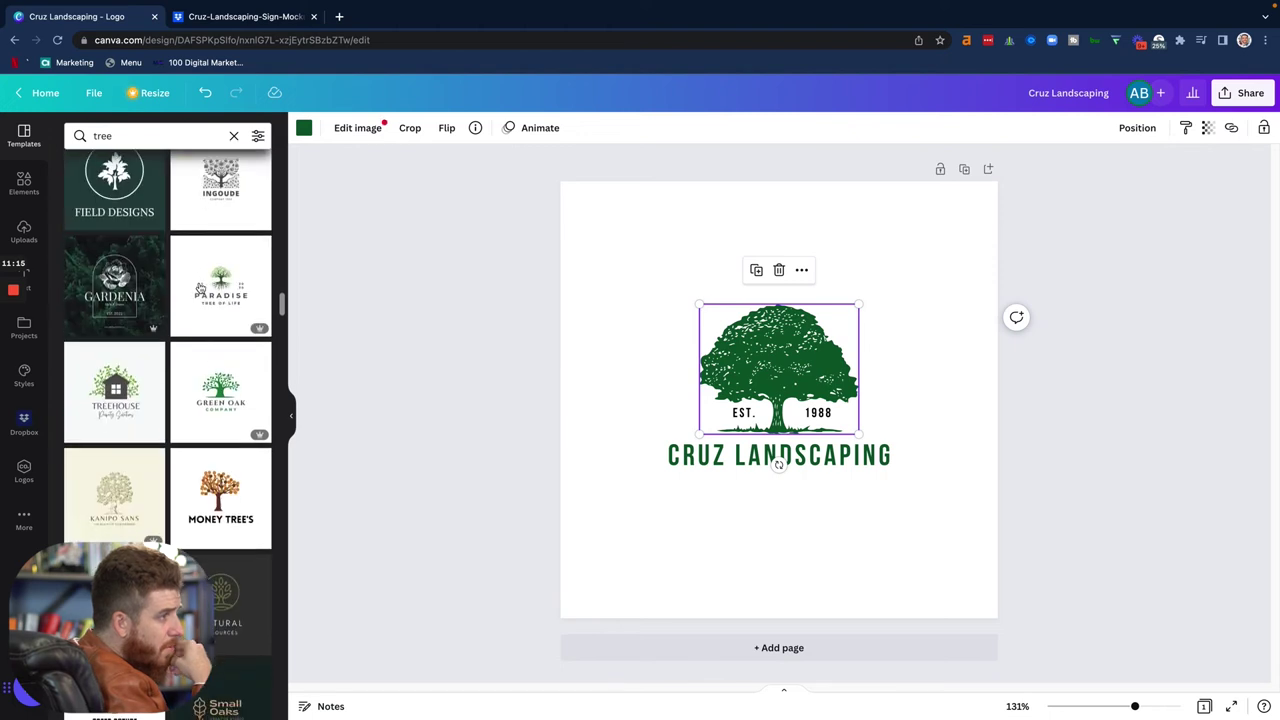
scroll(200, 287, "down", 2)
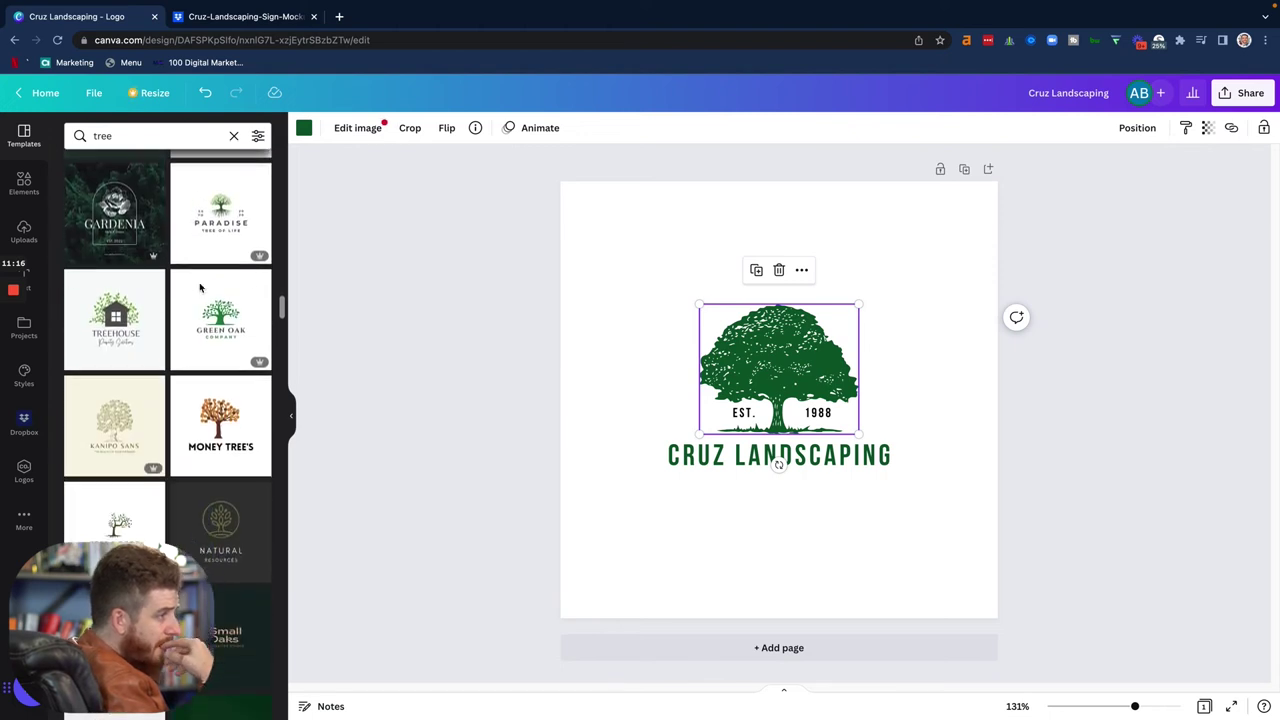
left_click(559, 281)
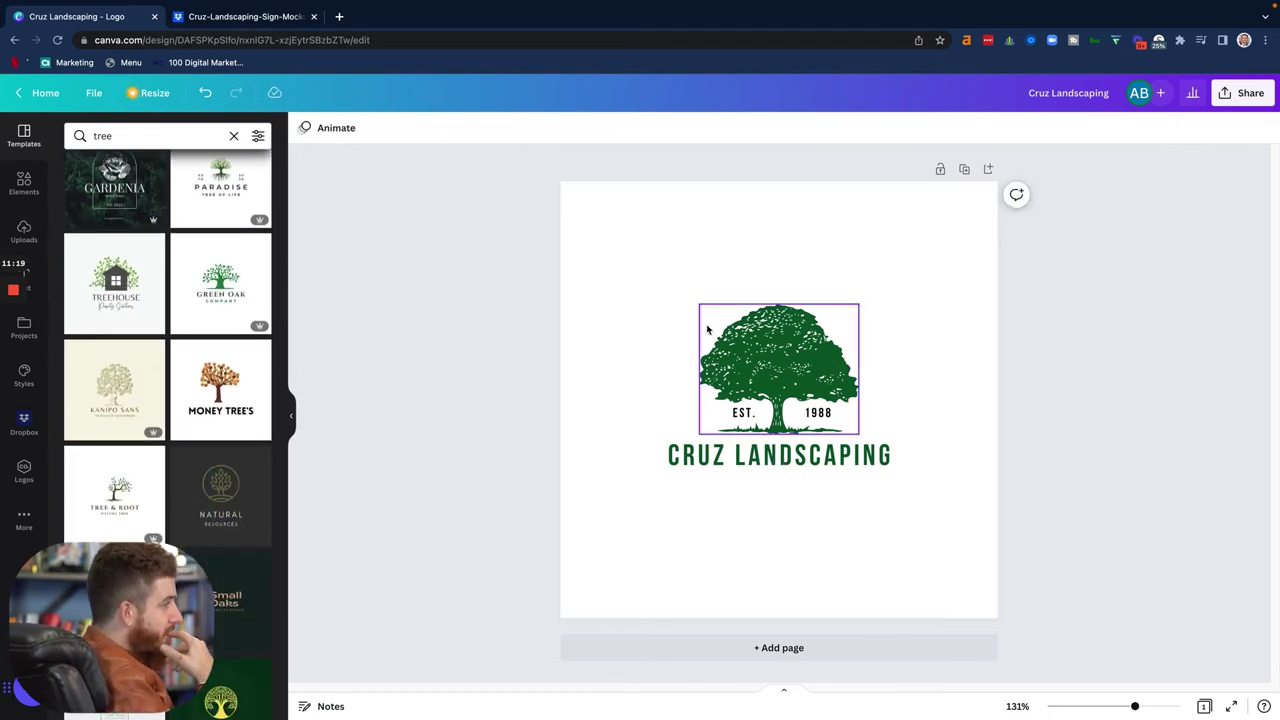
scroll(255, 330, "down", 2)
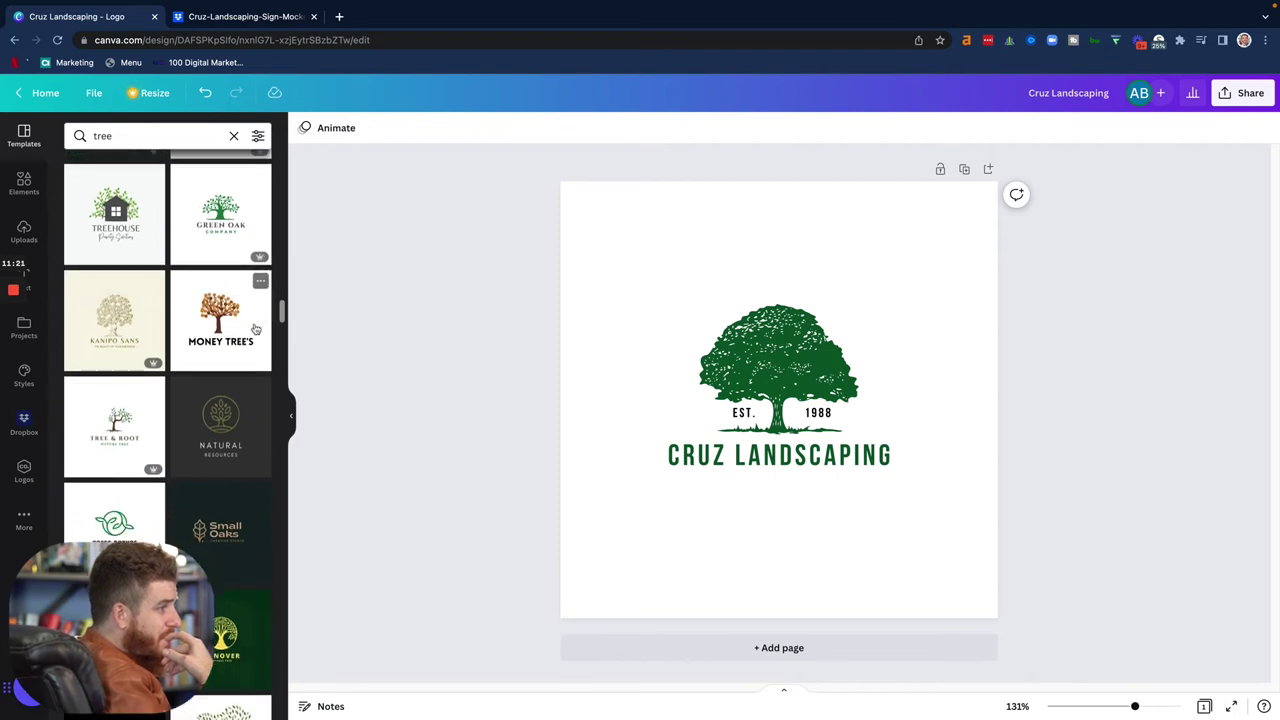
scroll(255, 329, "down", 5)
scroll(255, 328, "down", 1)
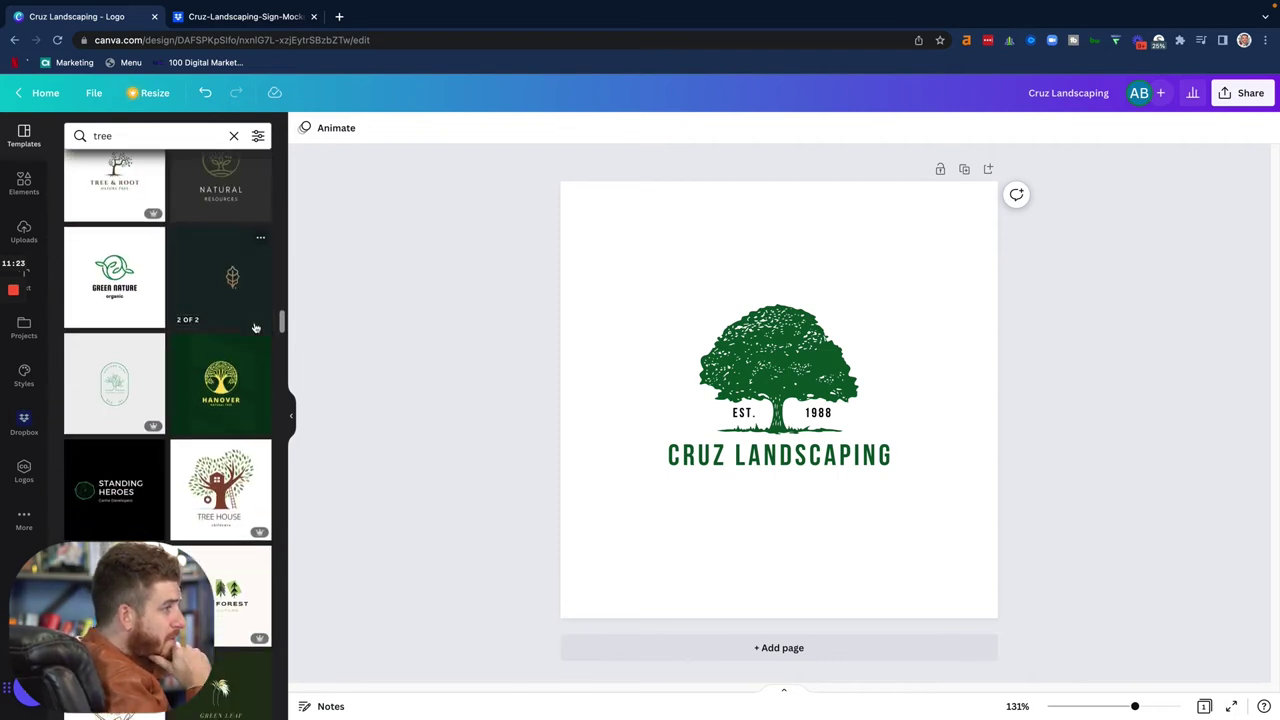
scroll(255, 328, "down", 2)
scroll(255, 328, "down", 3)
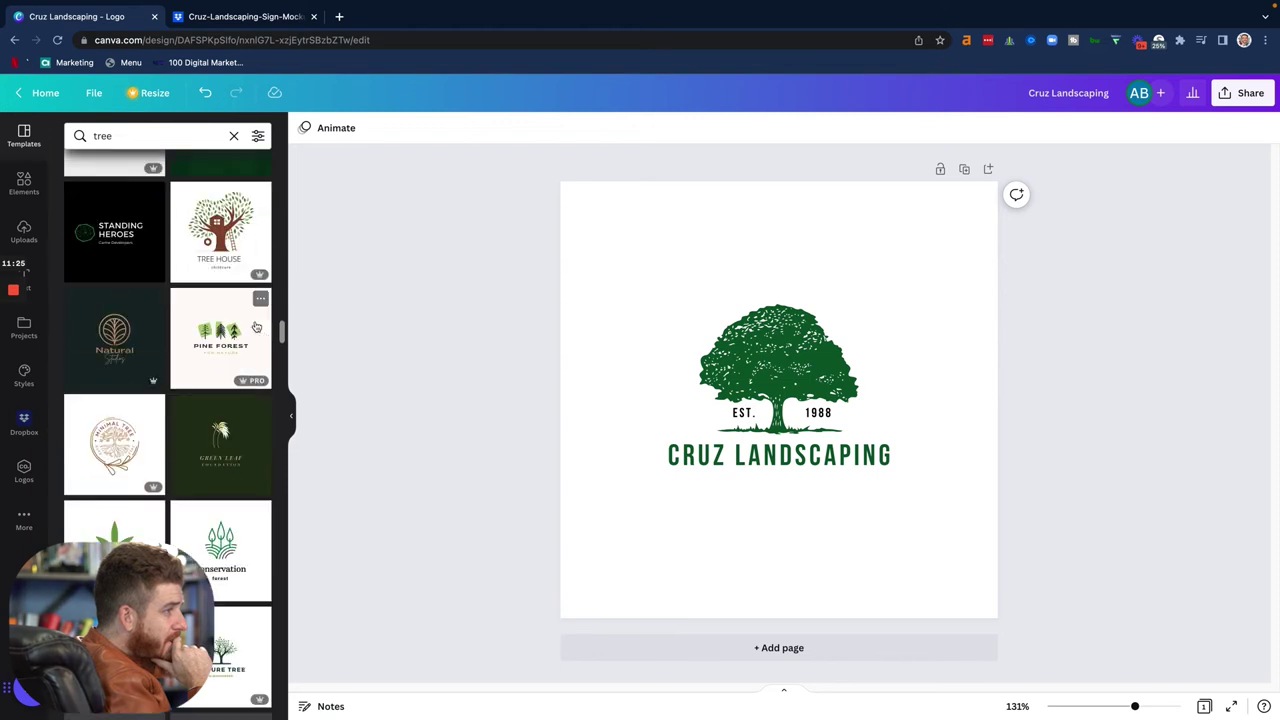
scroll(256, 327, "down", 1)
scroll(256, 327, "down", 2)
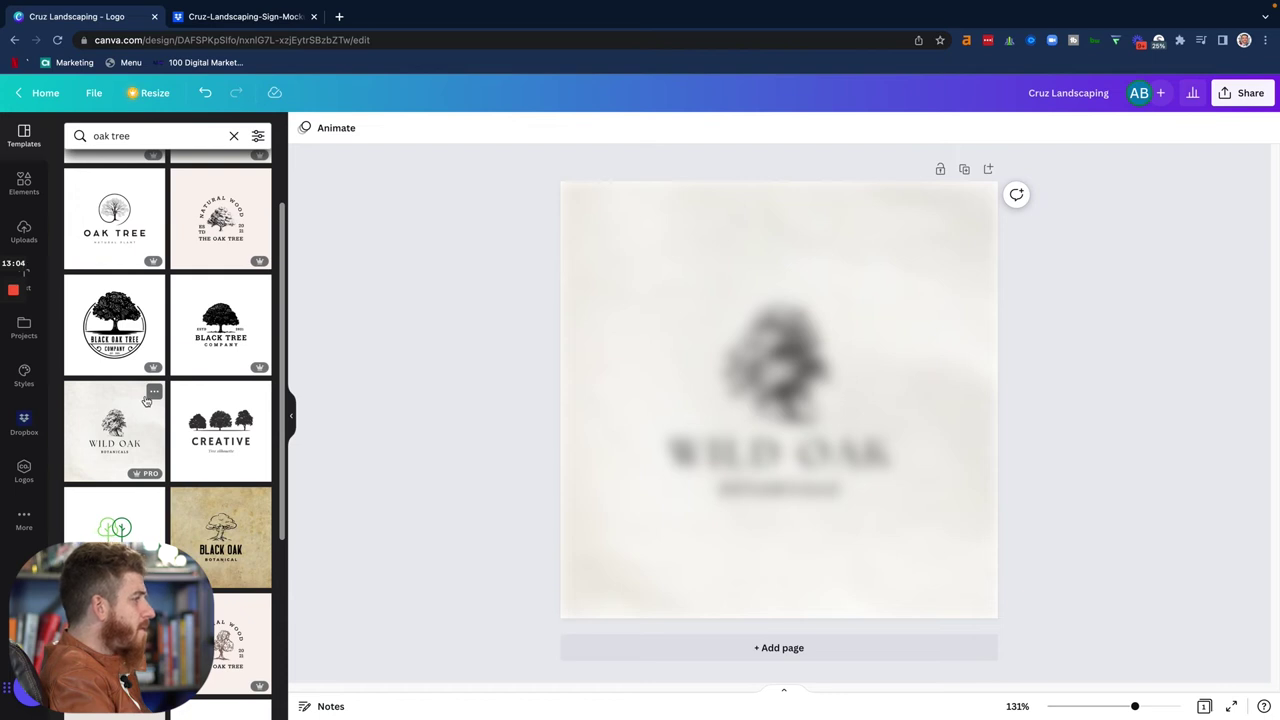
left_click(146, 400)
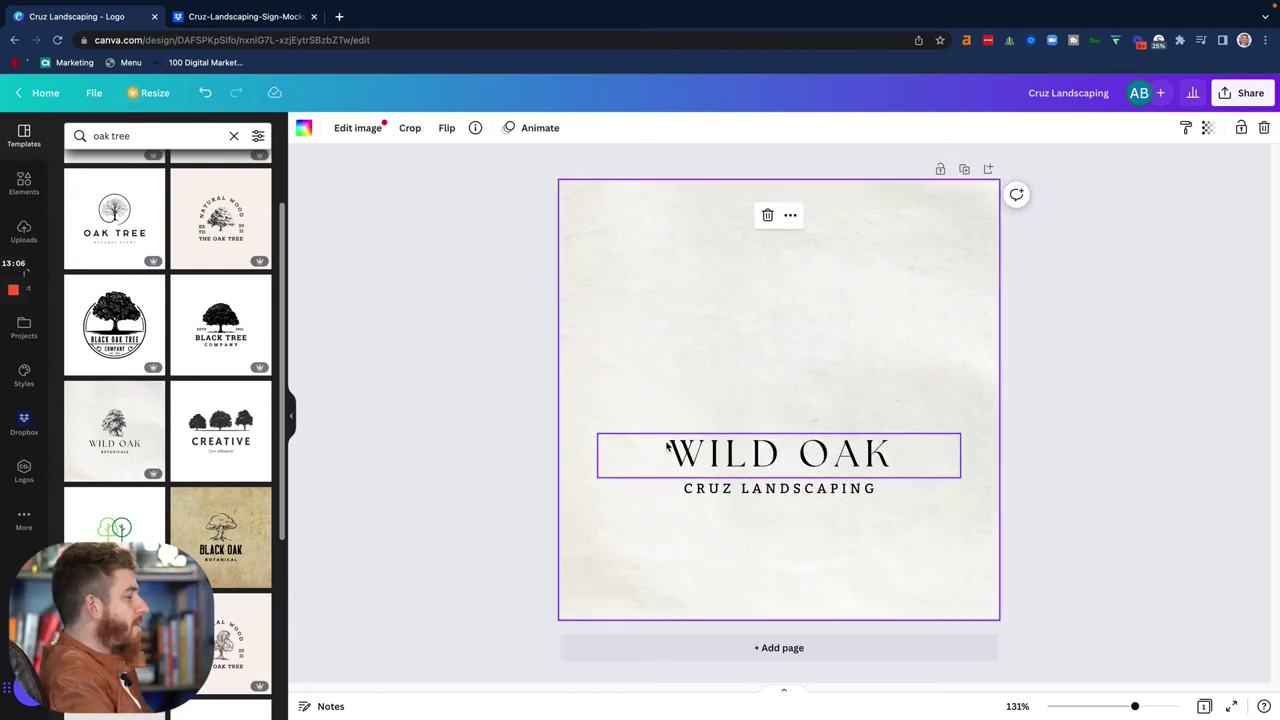
- Replace the WILD OAK heading text with CRUZ LANDSCAPING
left_click(706, 459)
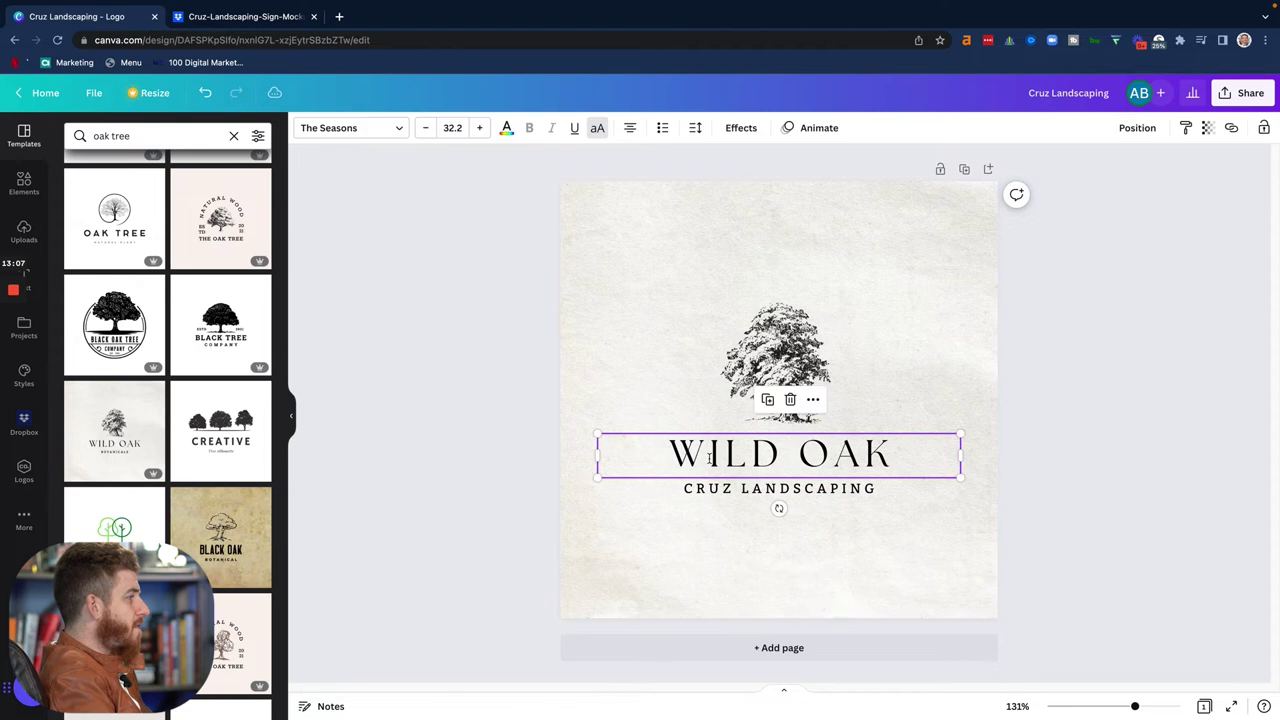
left_click(708, 458)
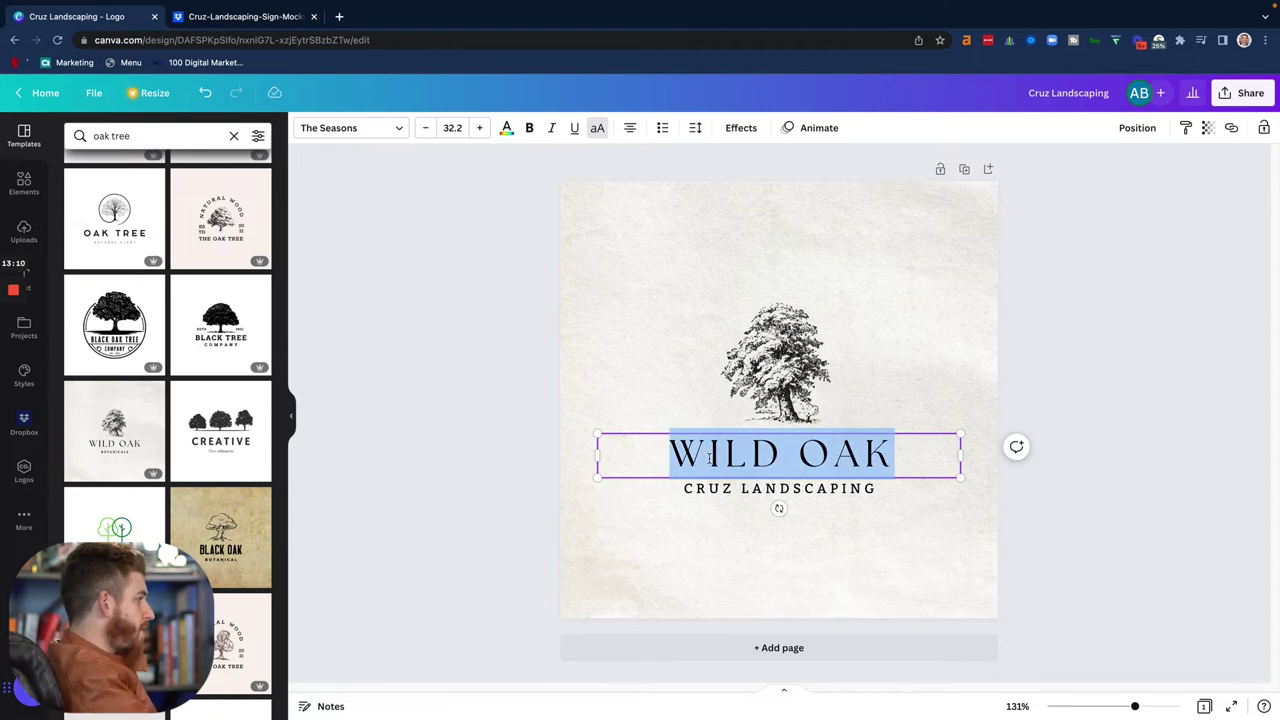
type("CE")
key("BackSpace")
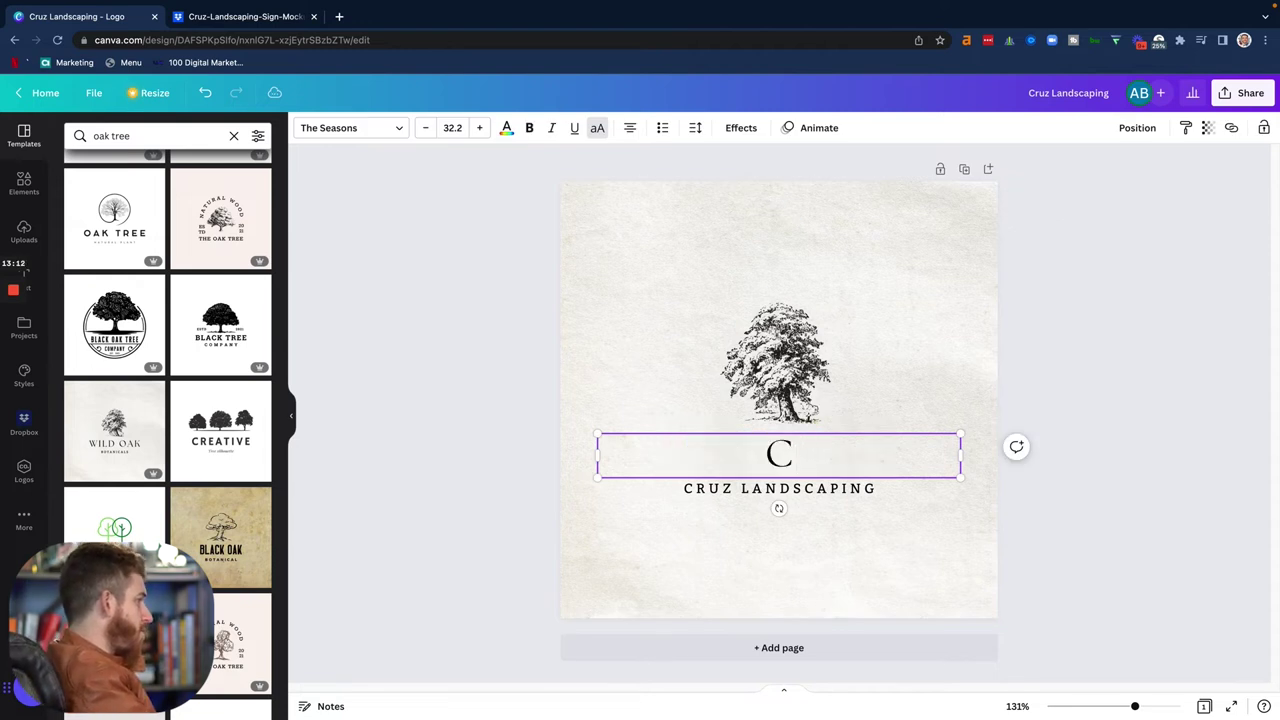
type("RUZ LA")
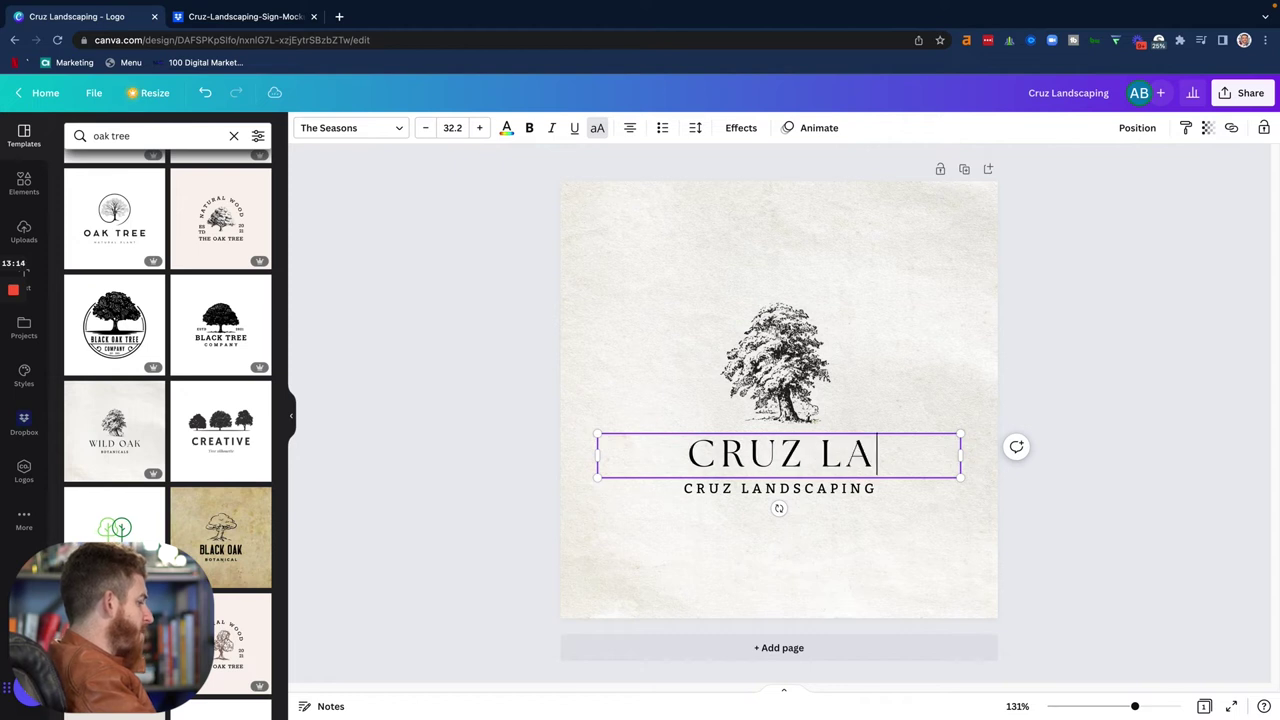
type("NDSCAPING")
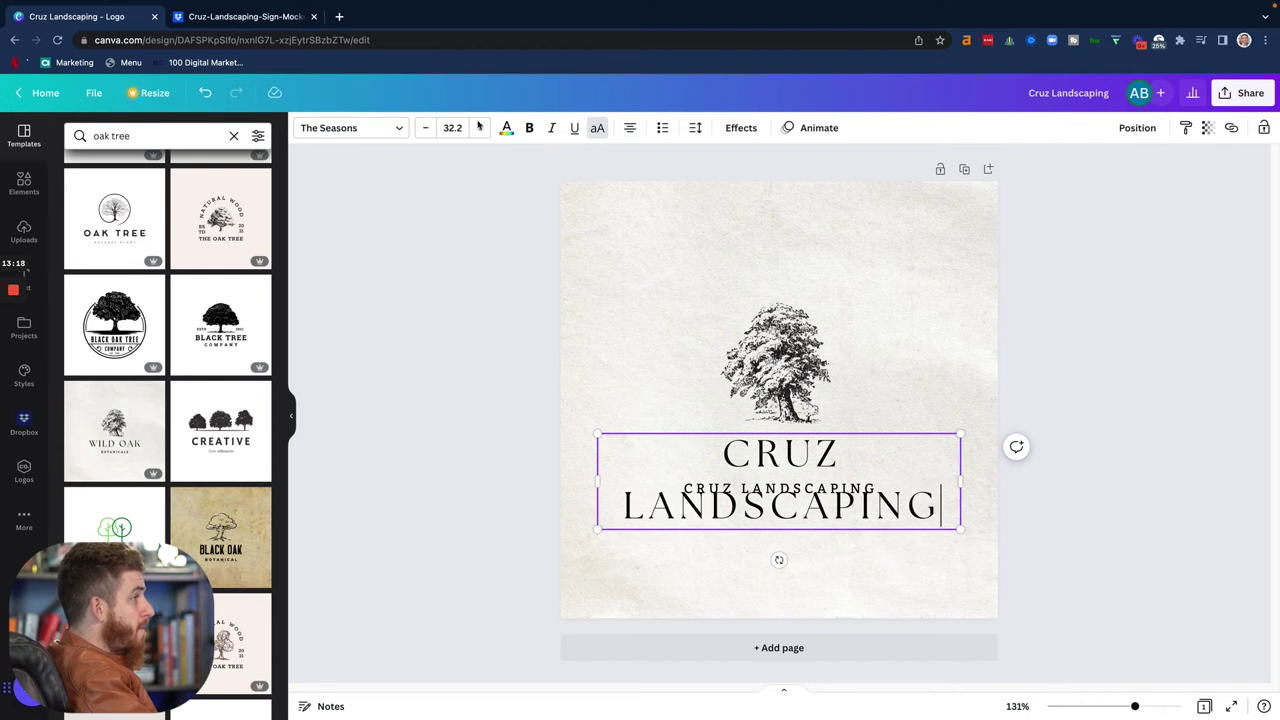
- Shrink the heading to 23.2 so CRUZ LANDSCAPING fits on one line
left_click(424, 131)
left_click(424, 131)
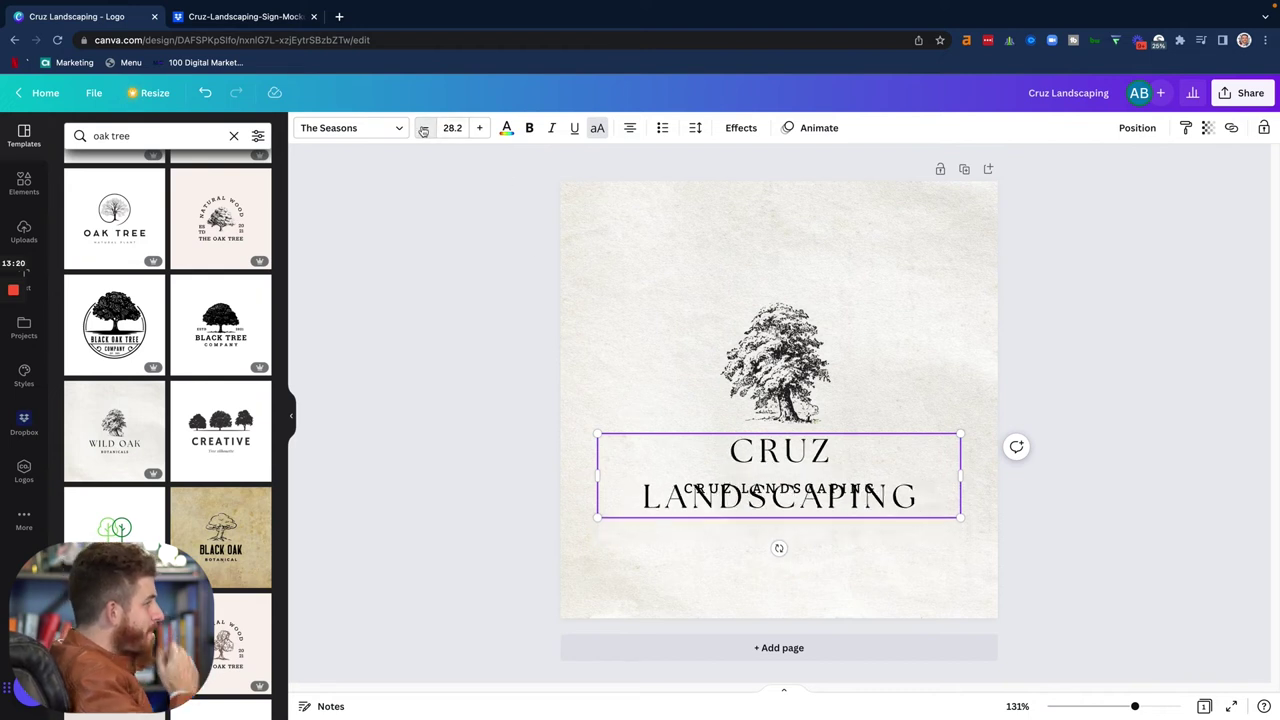
left_click(424, 131)
left_click(424, 131)
left_click(424, 131)
left_click(424, 131)
left_click(424, 131)
left_click(424, 131)
left_click(424, 131)
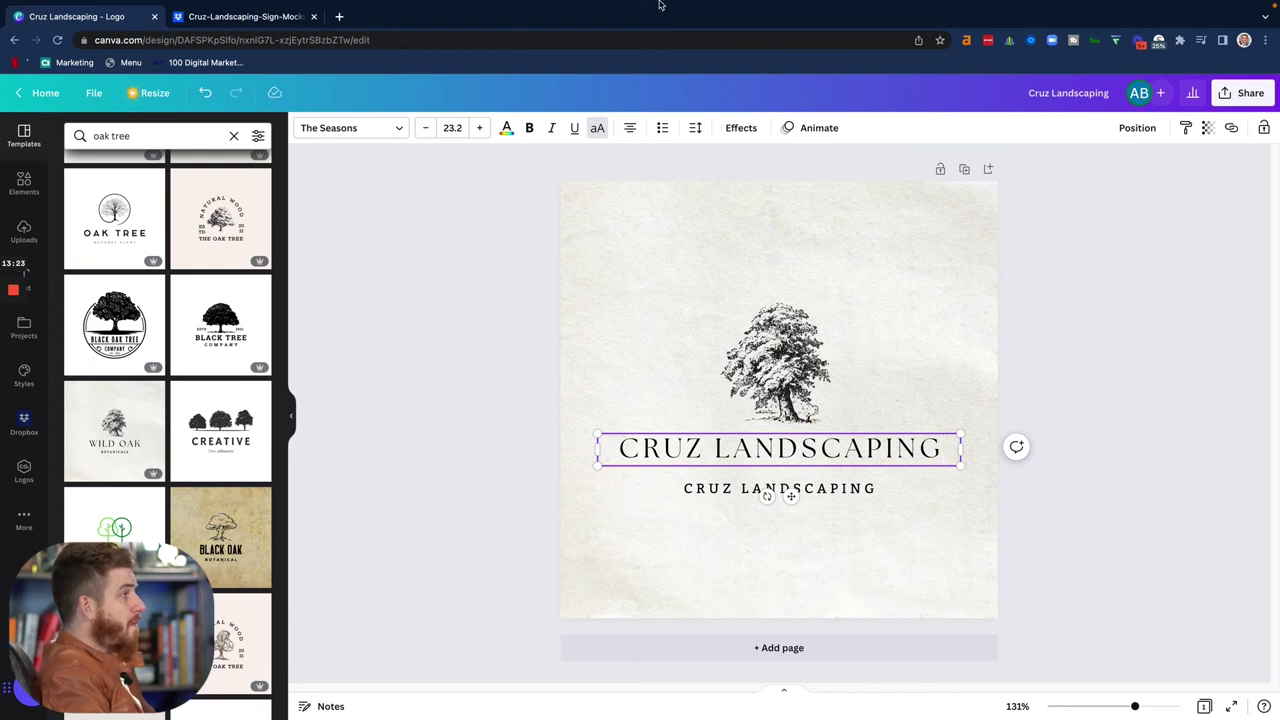
left_click(480, 376)
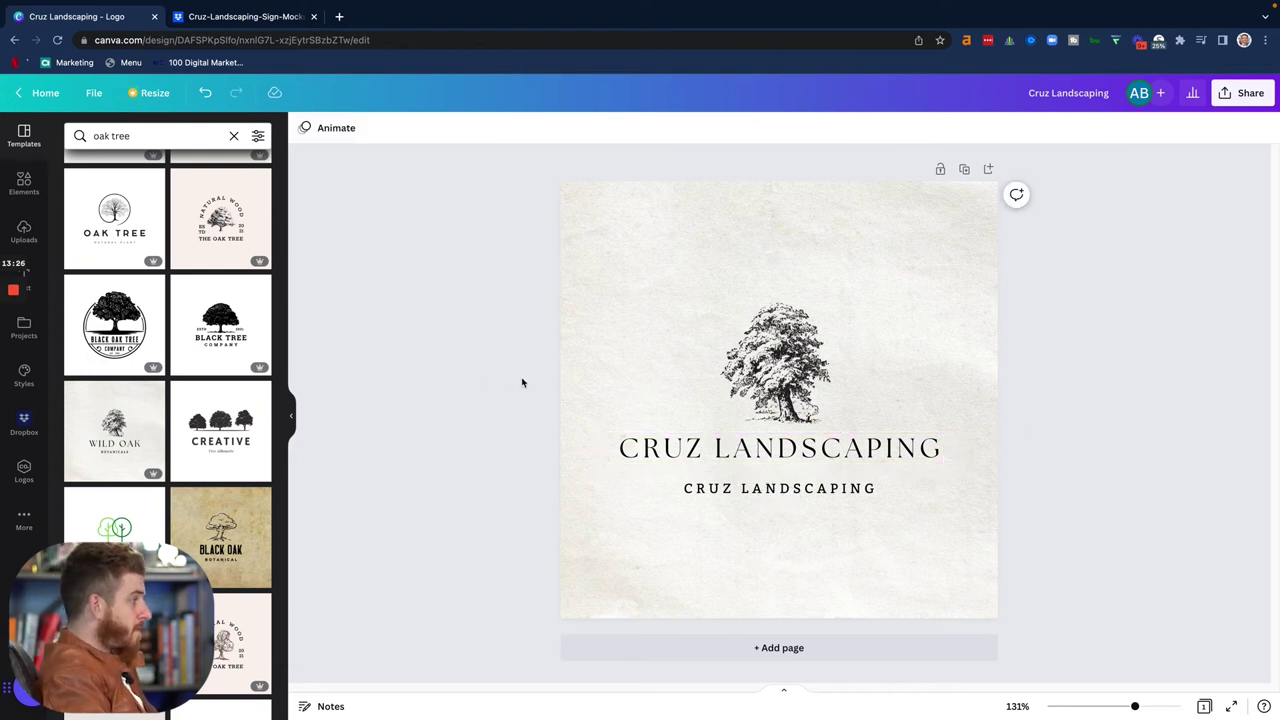
- Replace the Wild Oak subtitle text with EST. 1988
double_click(753, 490)
type("E")
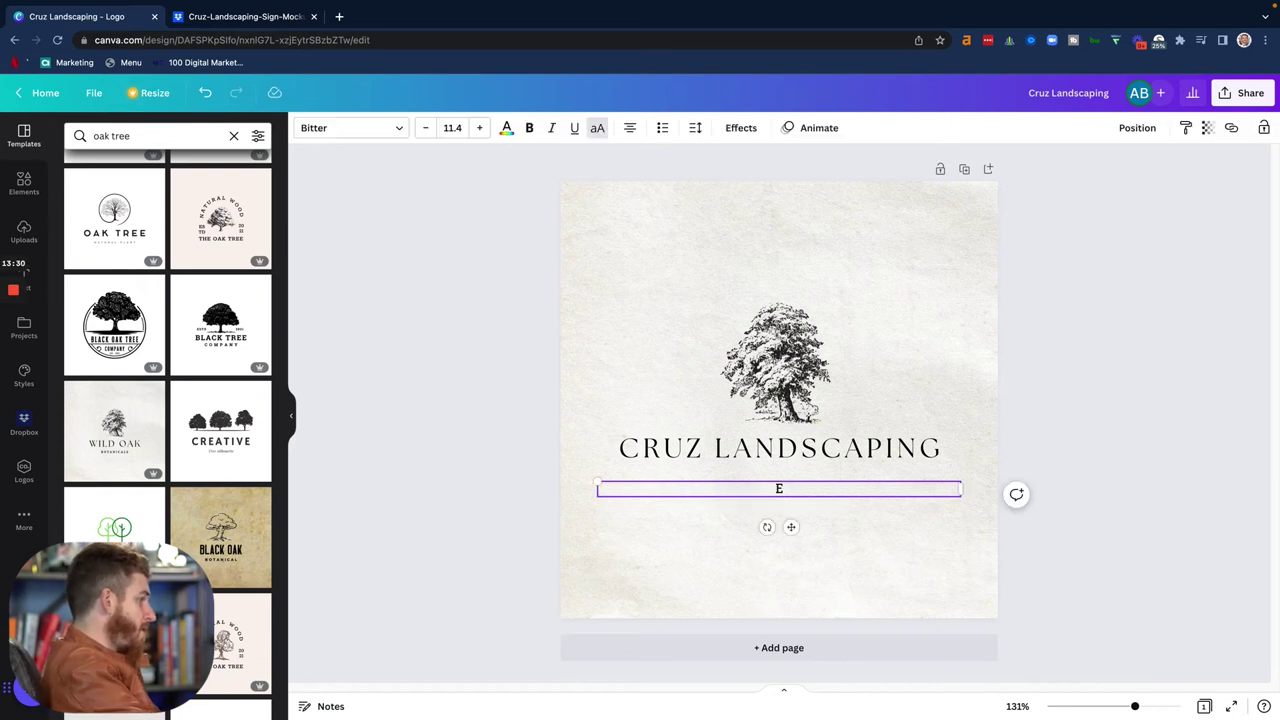
type("ST. 20")
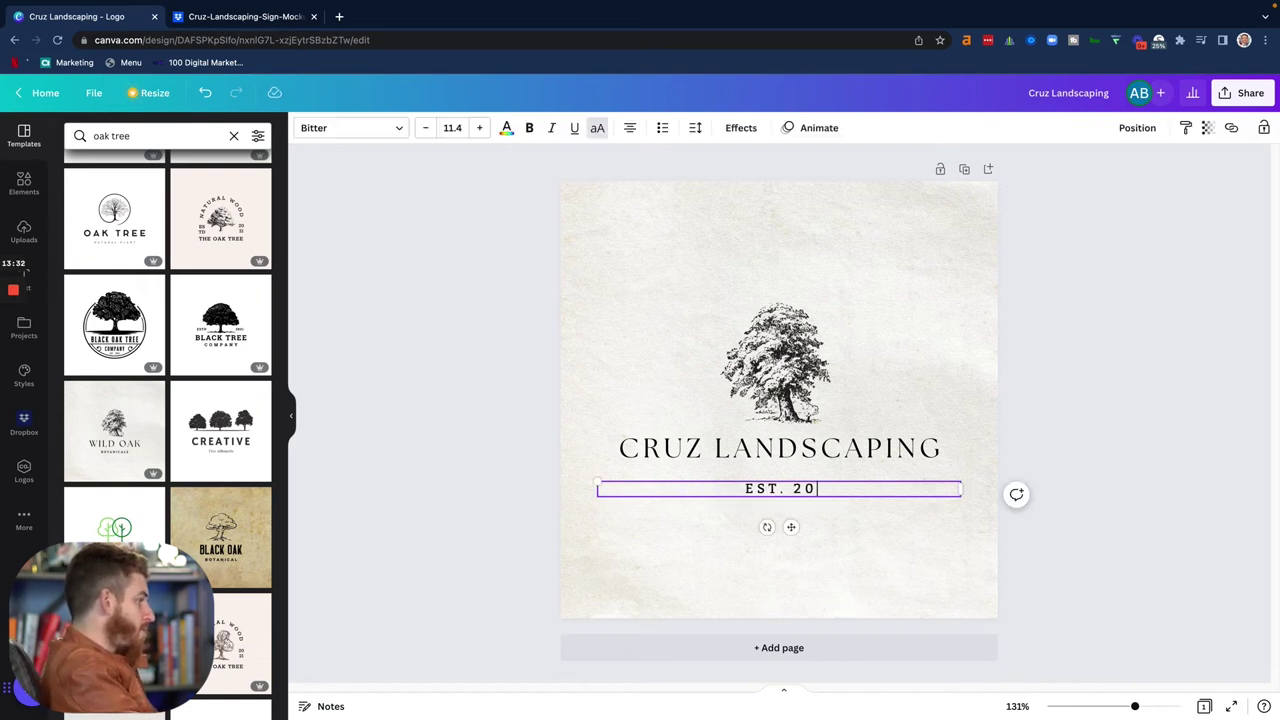
key("BackSpace")
key("BackSpace")
type("1988")
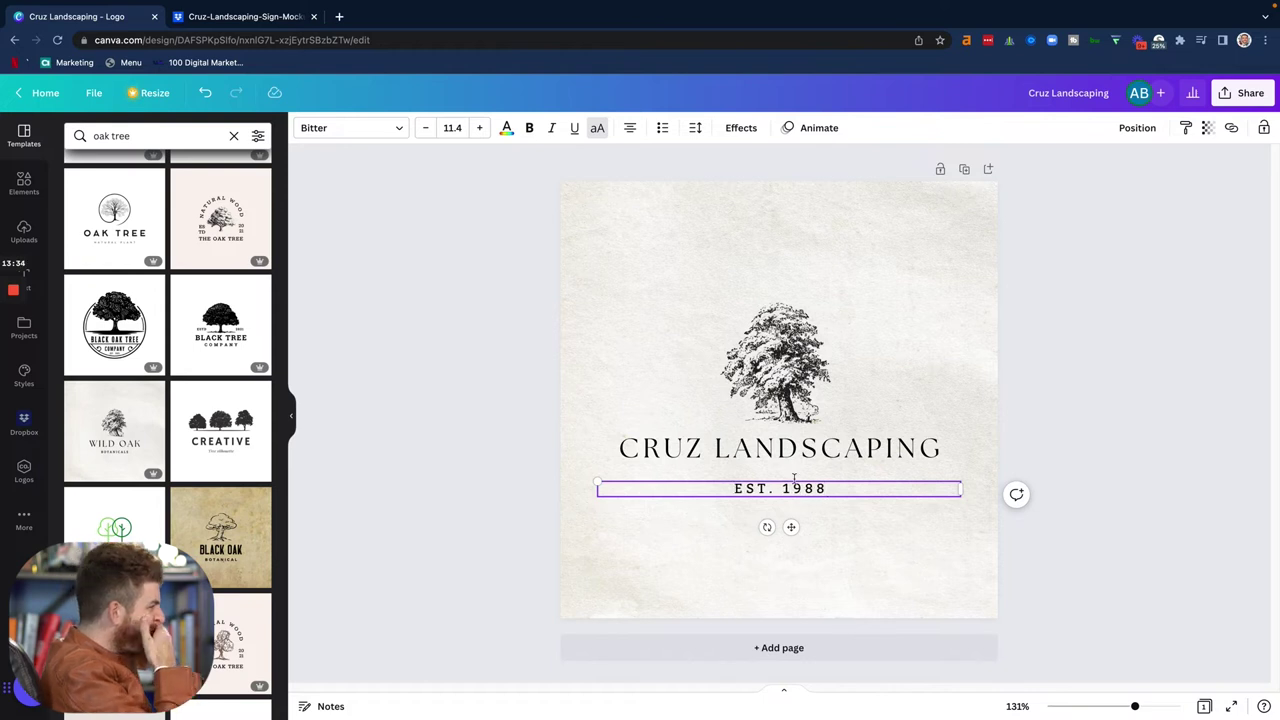
- Nudge EST. 1988 up two steps toward the CRUZ LANDSCAPING heading
left_click(961, 435)
left_click(815, 490)
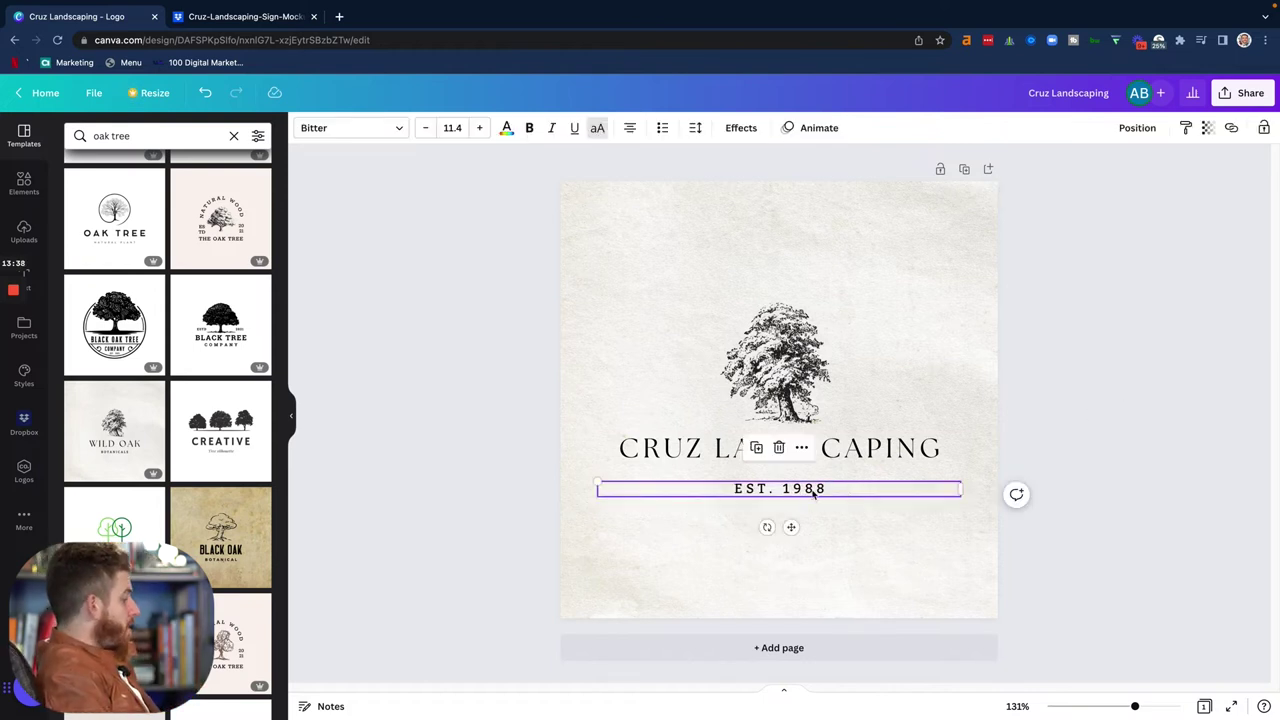
key("Up")
key("Up")
key("Up")
key("Up")
key("Up")
key("Up")
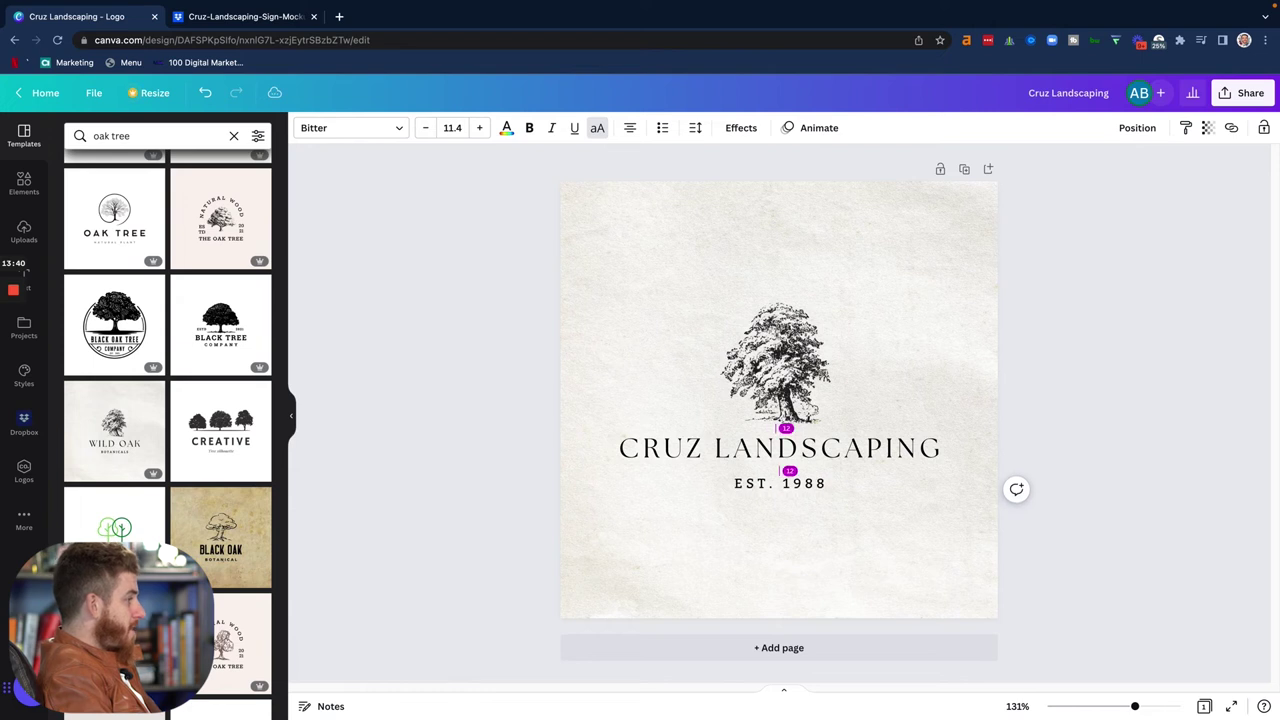
key("Up")
key("Up")
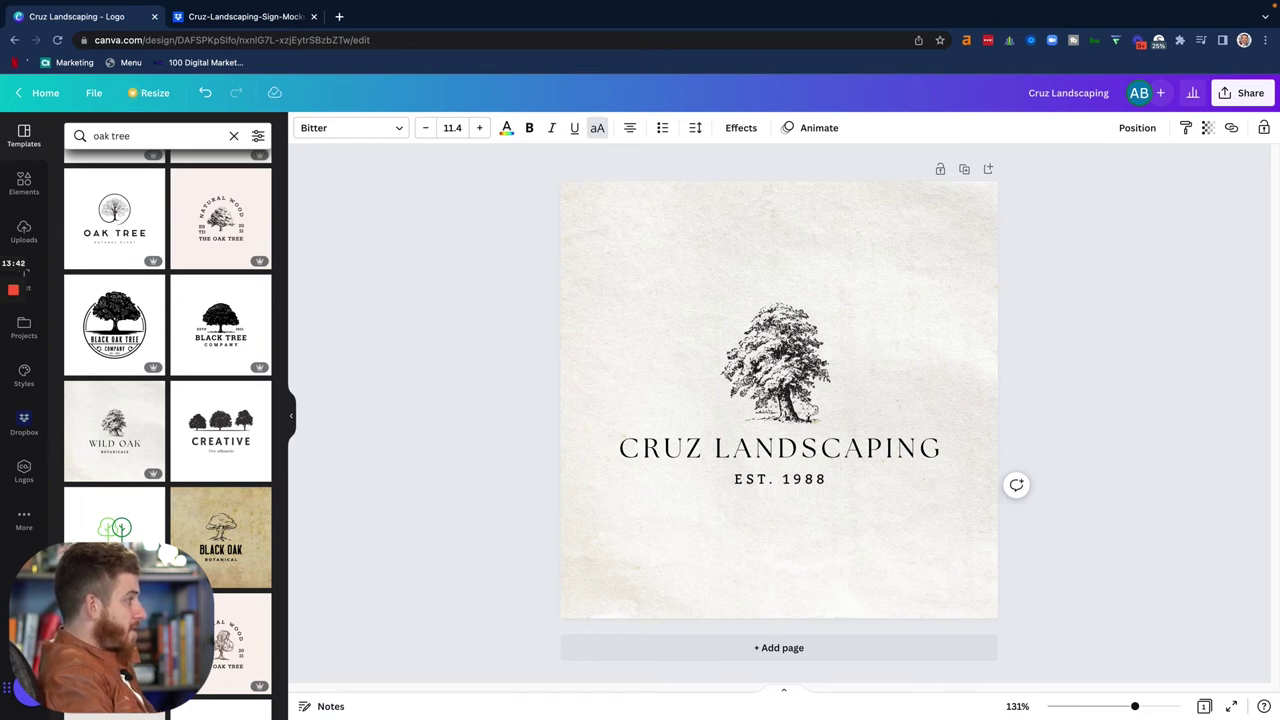
- Recolour the Wild Oak tree illustration to dark green #0A6431
left_click(790, 302)
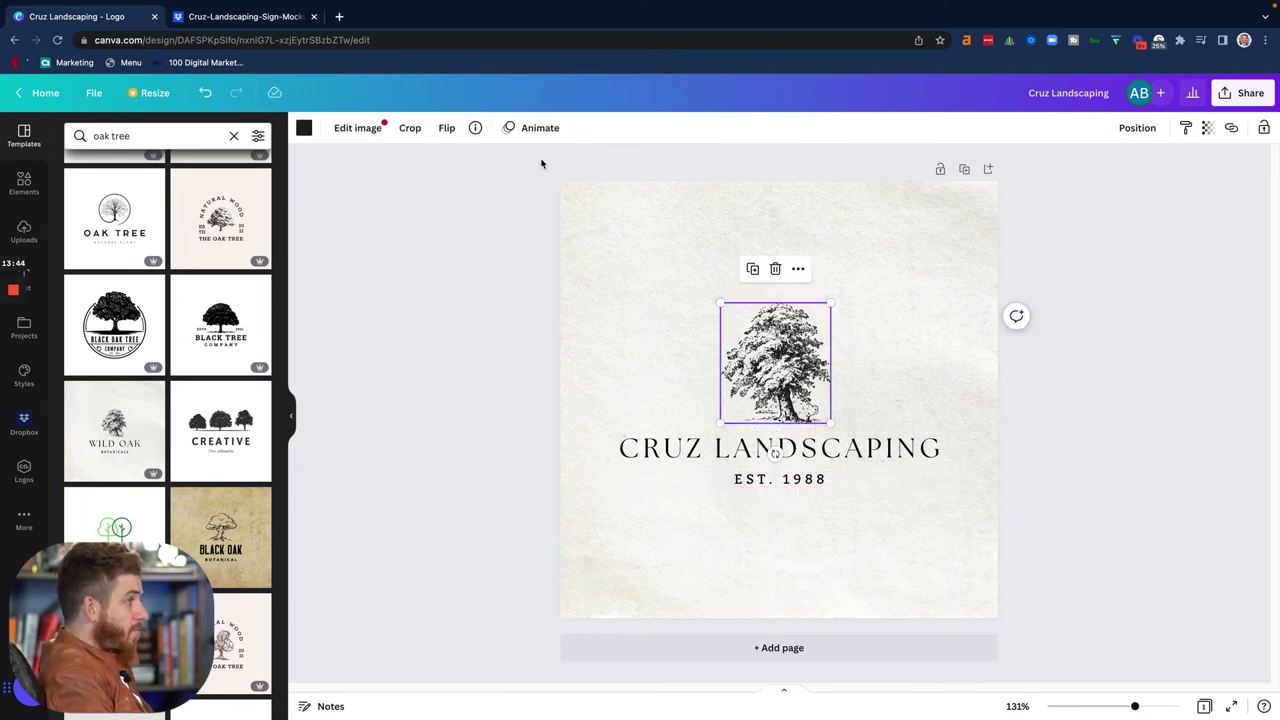
left_click(300, 129)
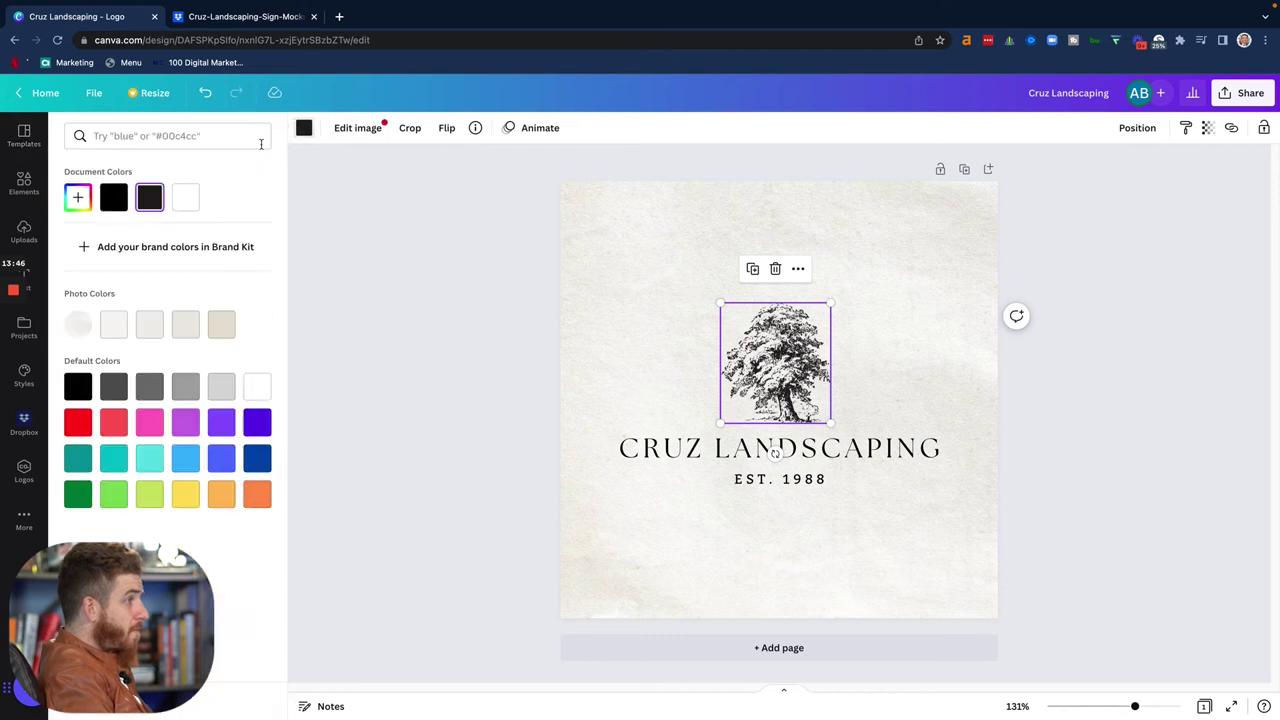
left_click(80, 494)
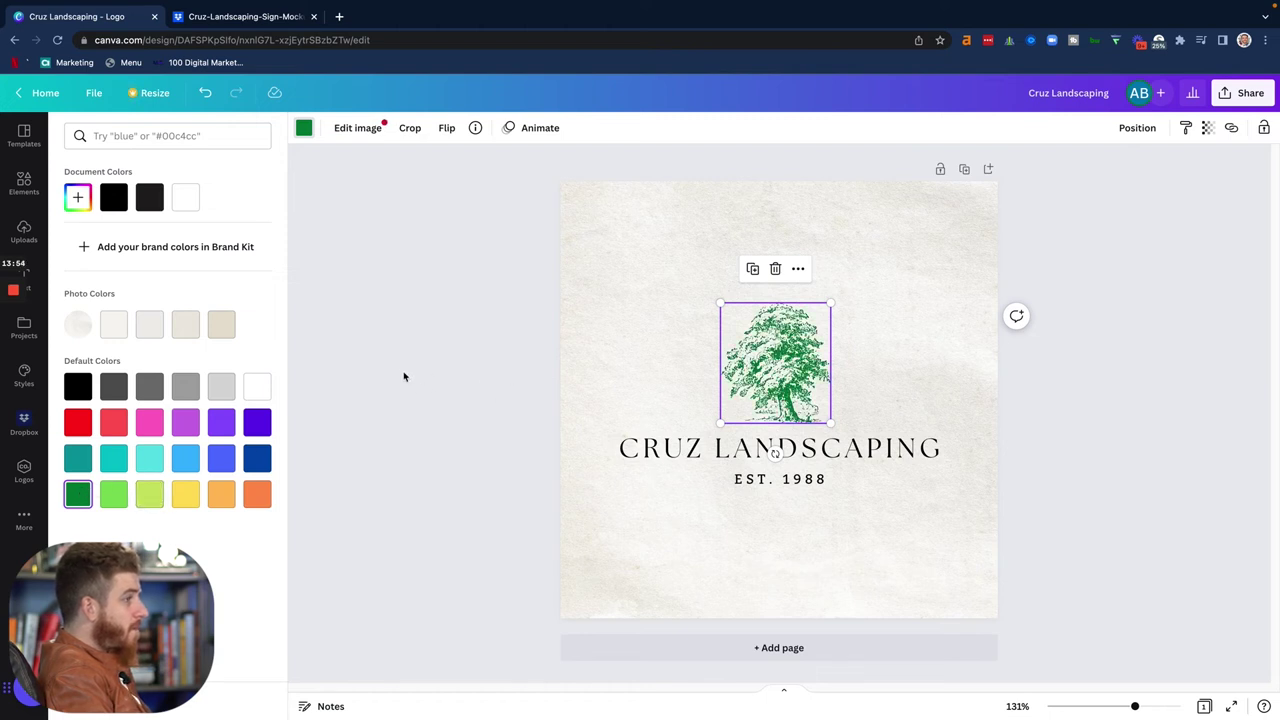
left_click(78, 197)
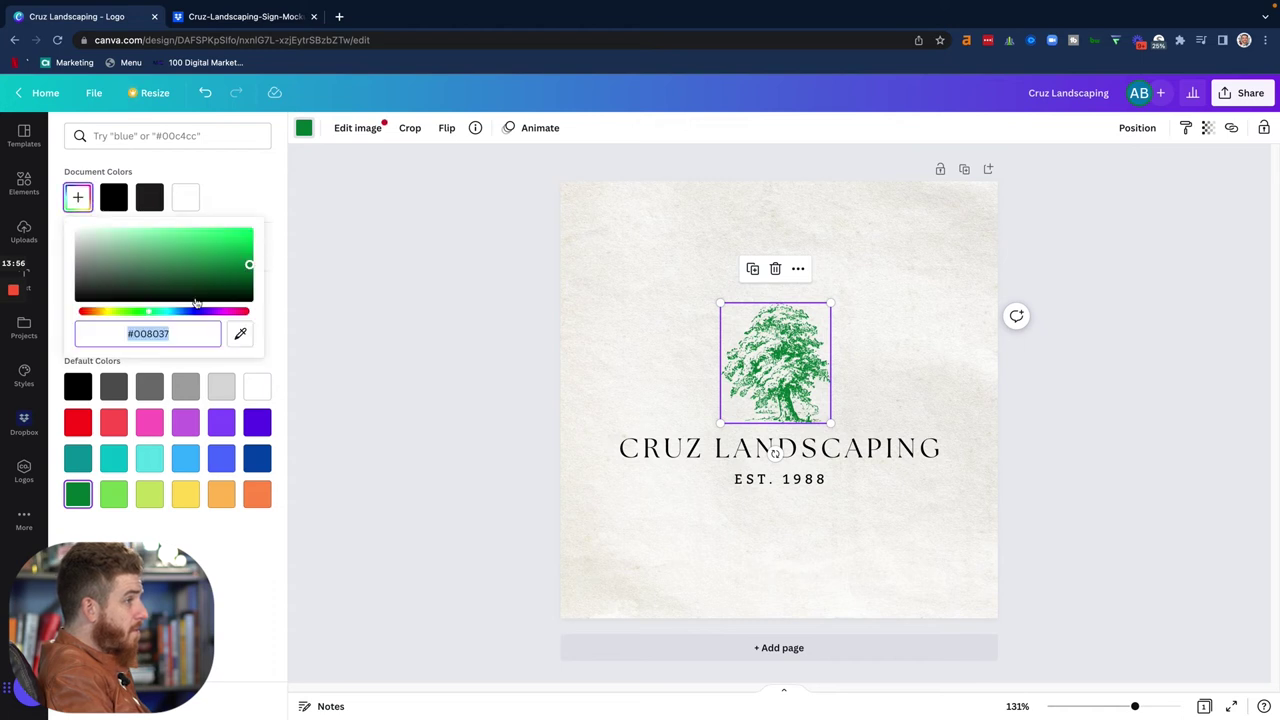
left_click(235, 273)
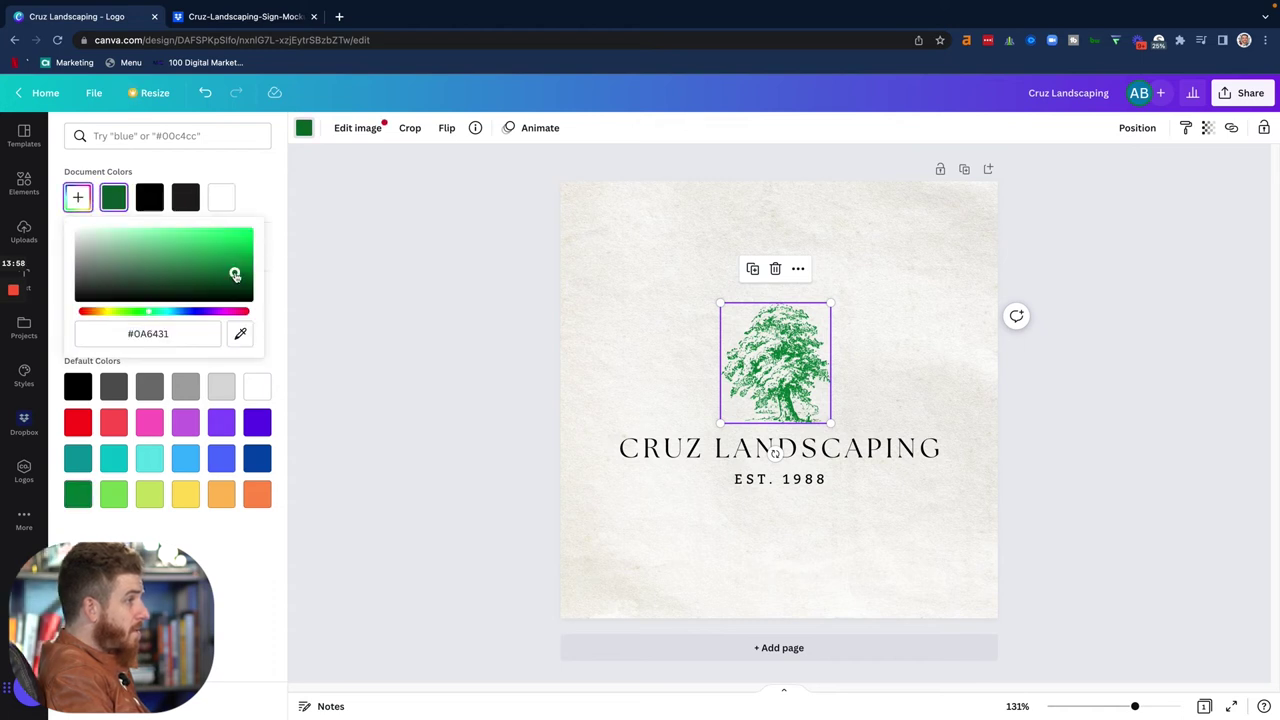
key("Escape")
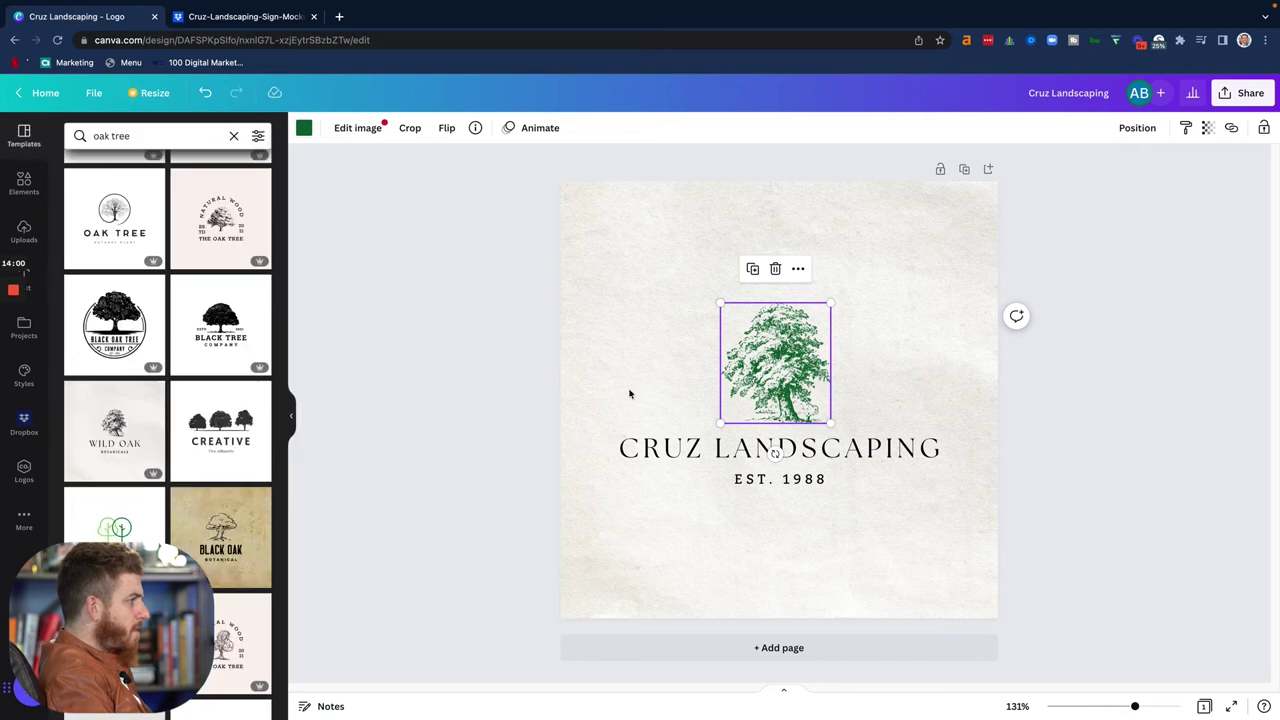
- Recolour the EST. 1988 subtitle with the document's dark green swatch
key("Tab")
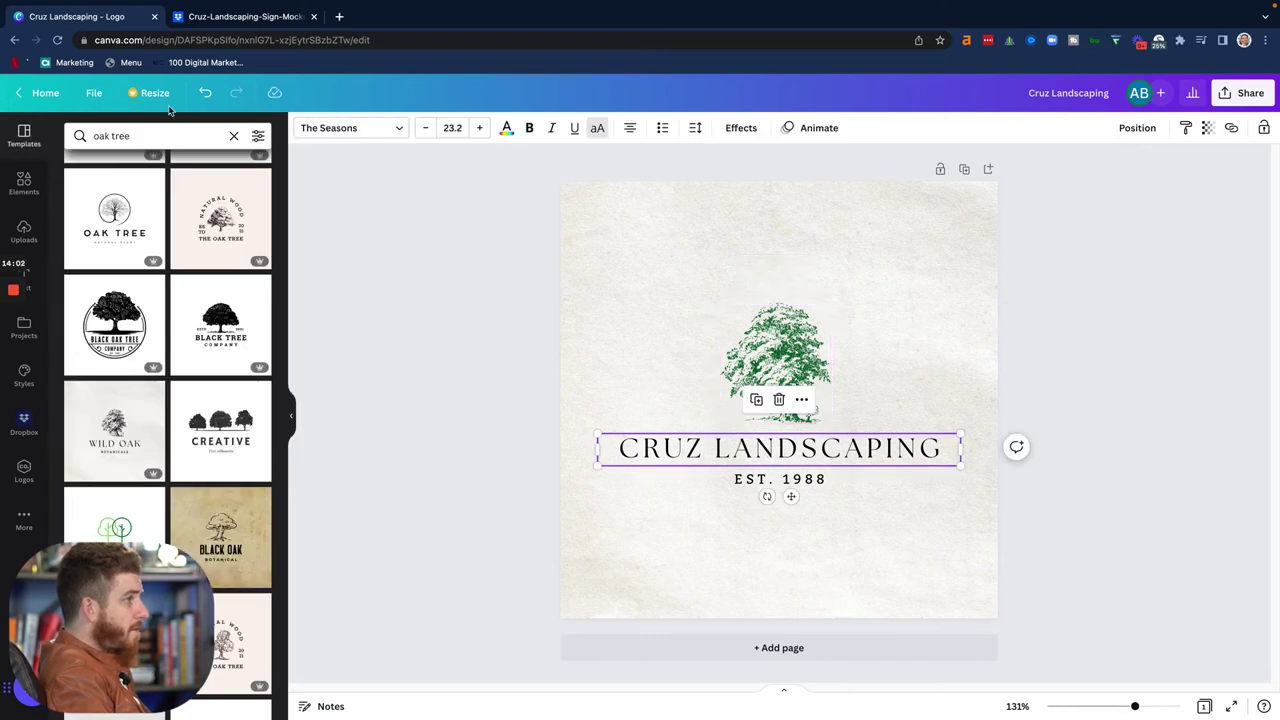
left_click(1090, 348)
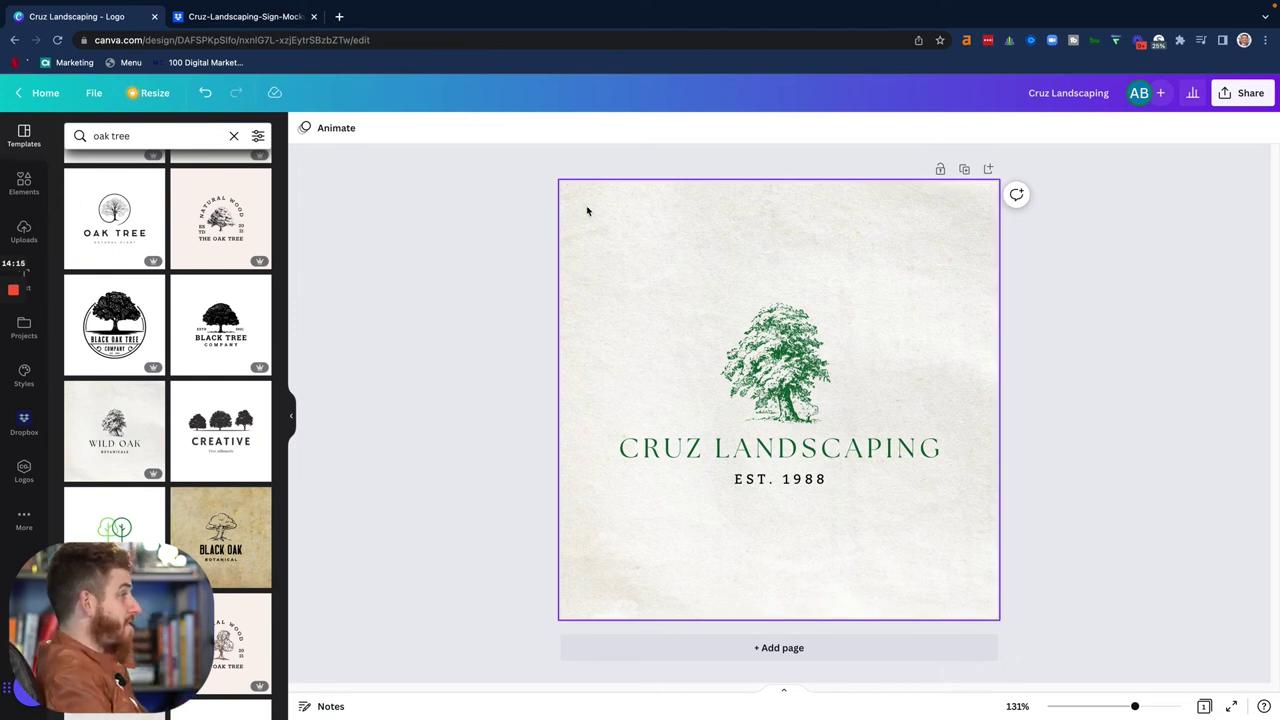
left_click(762, 482)
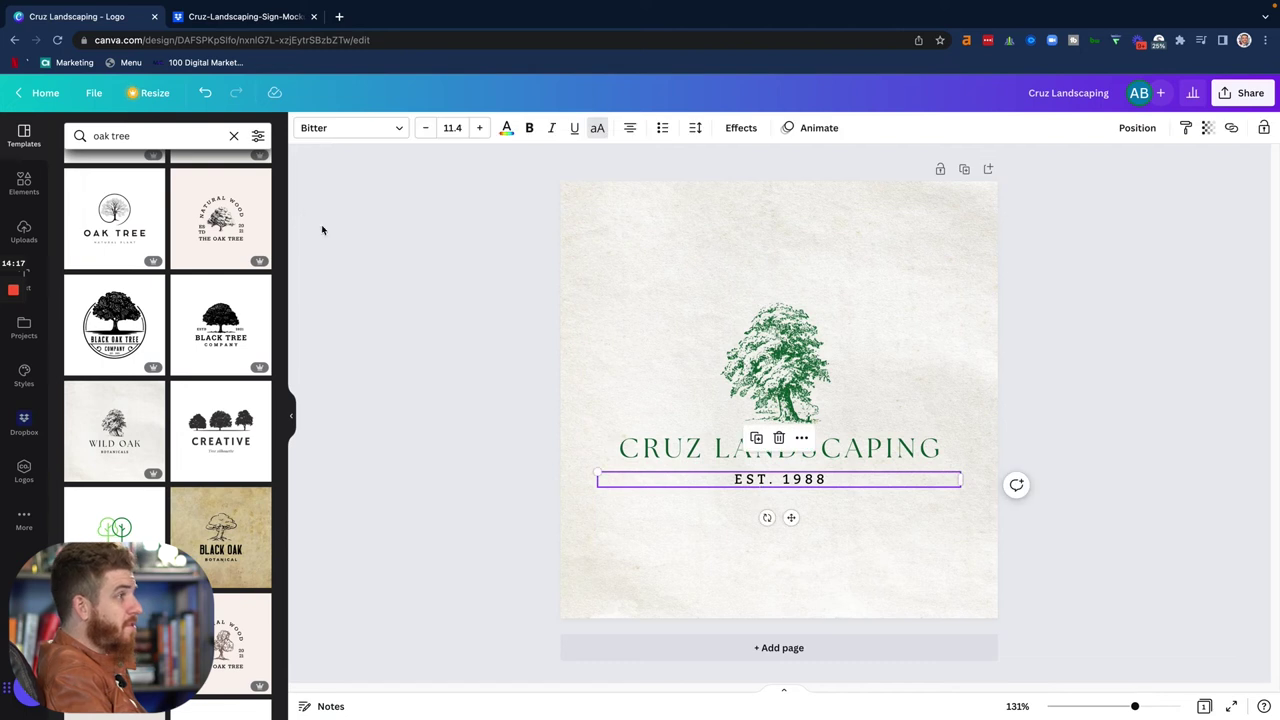
left_click(506, 128)
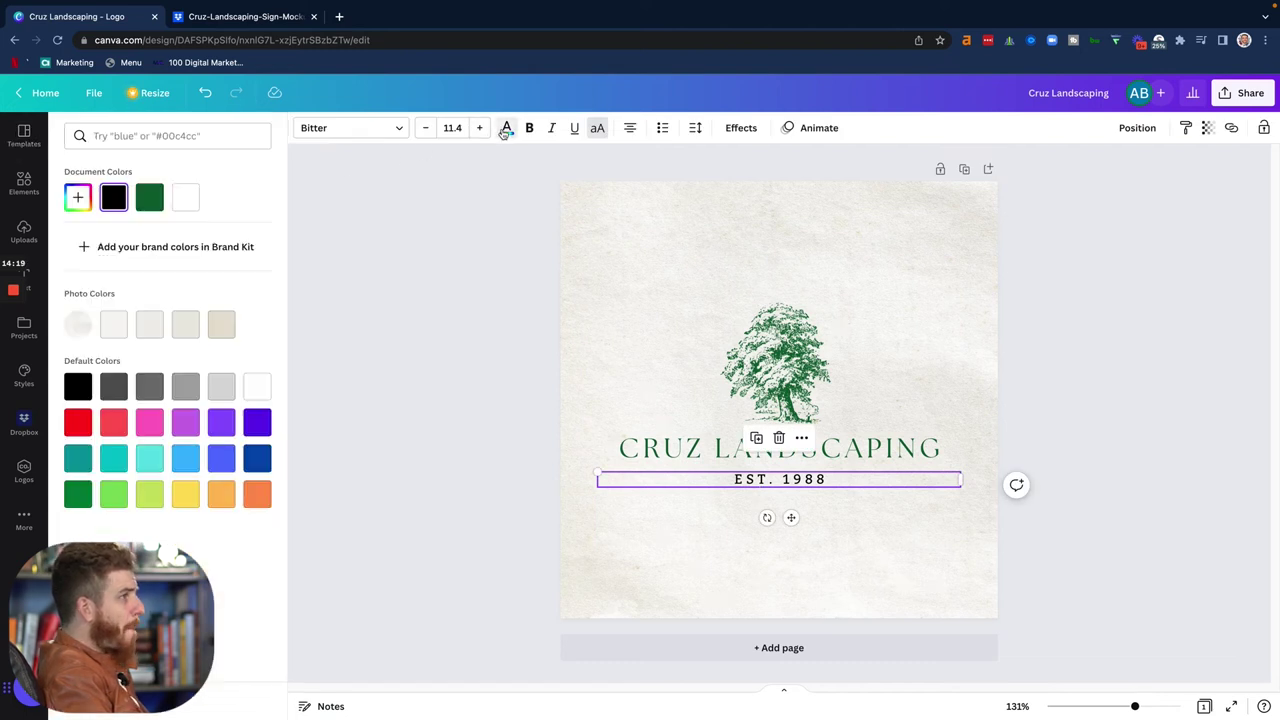
left_click(149, 197)
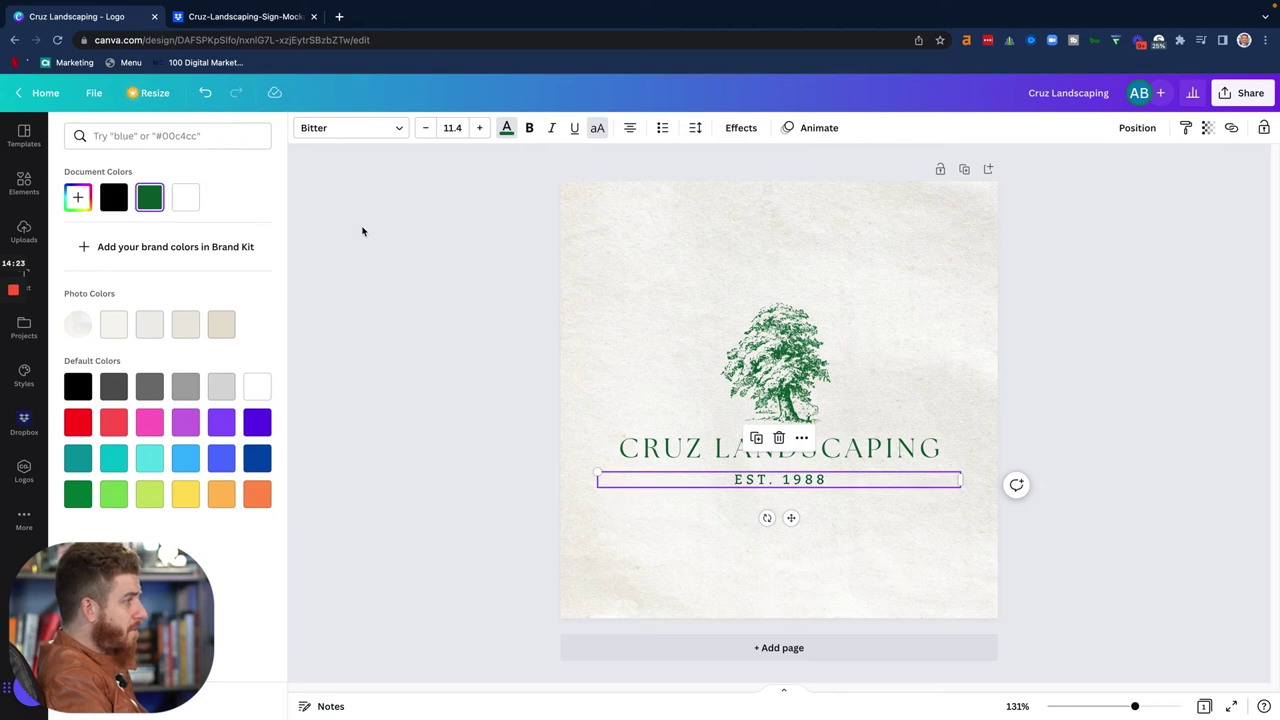
key("Escape")
left_click(655, 278)
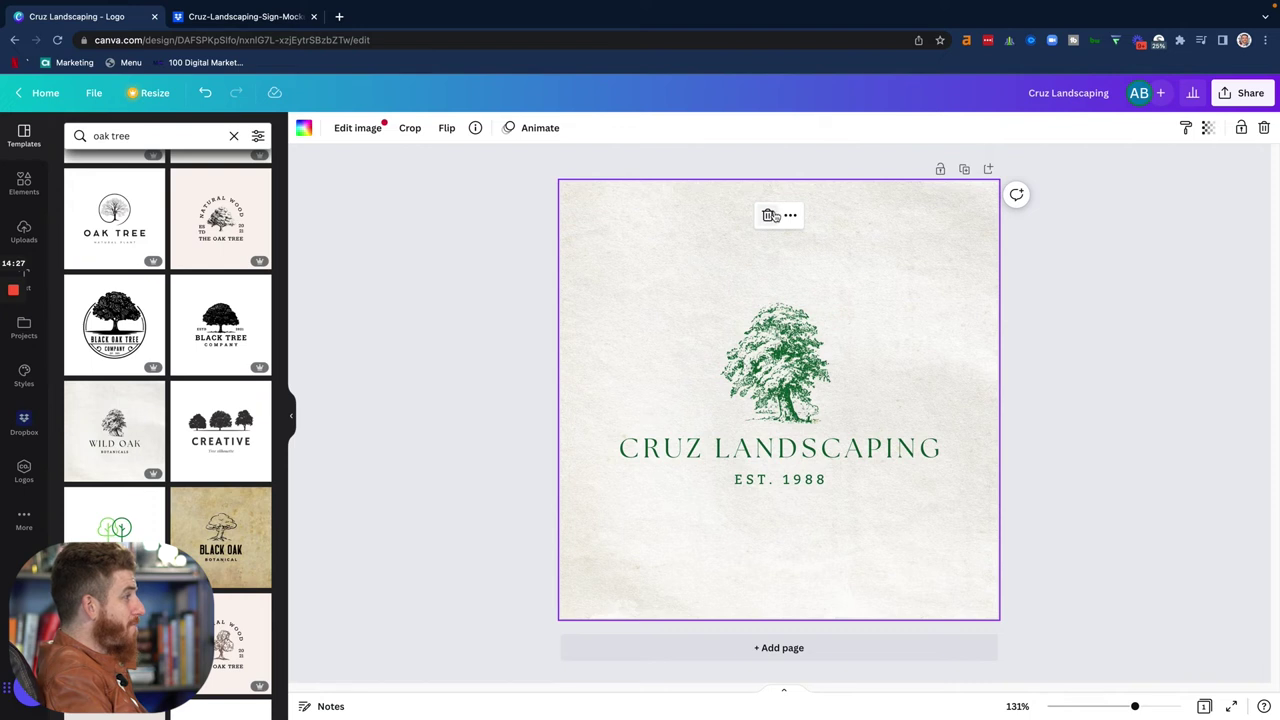
- Delete the paper-texture background image so the page is plain white
left_click(769, 216)
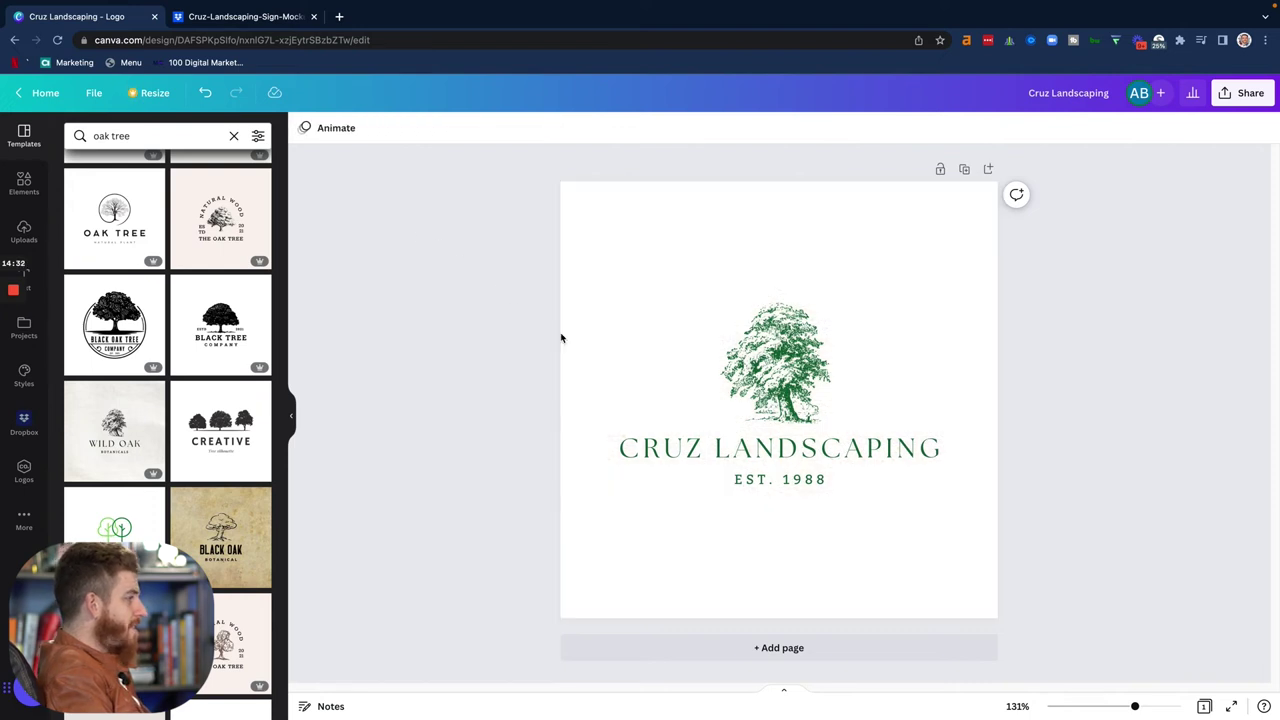
left_click(696, 447)
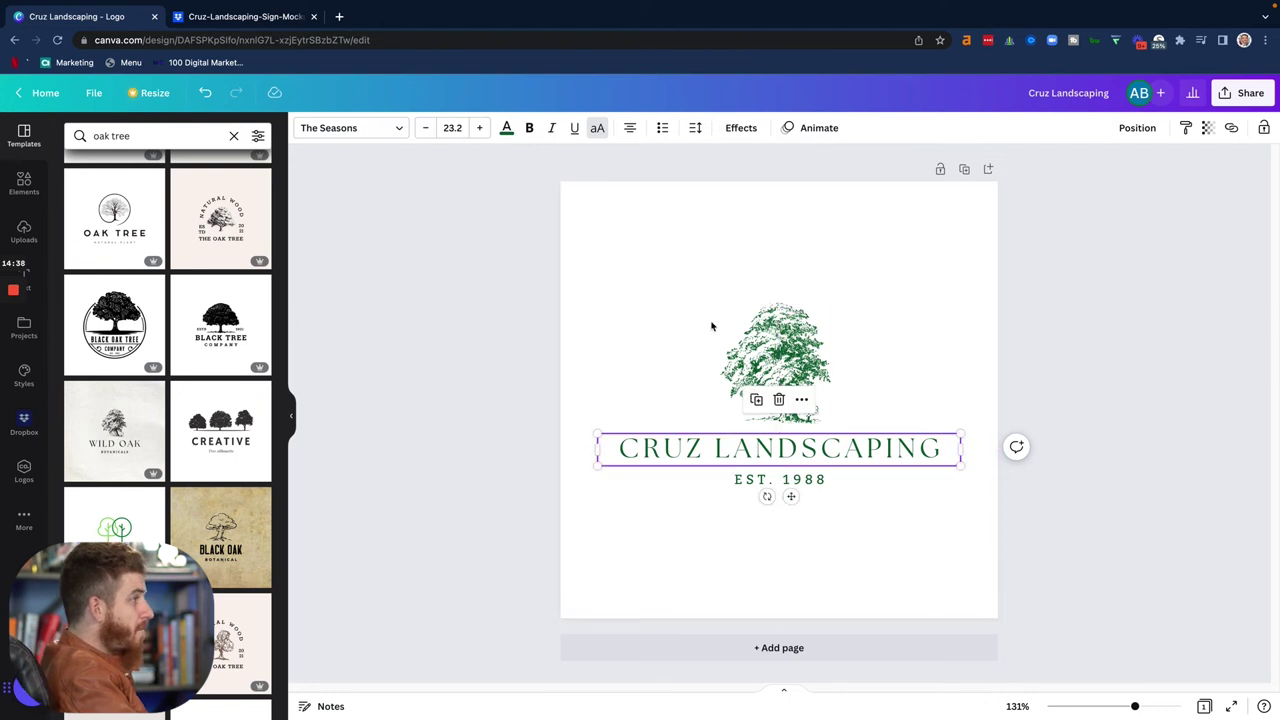
left_click(739, 128)
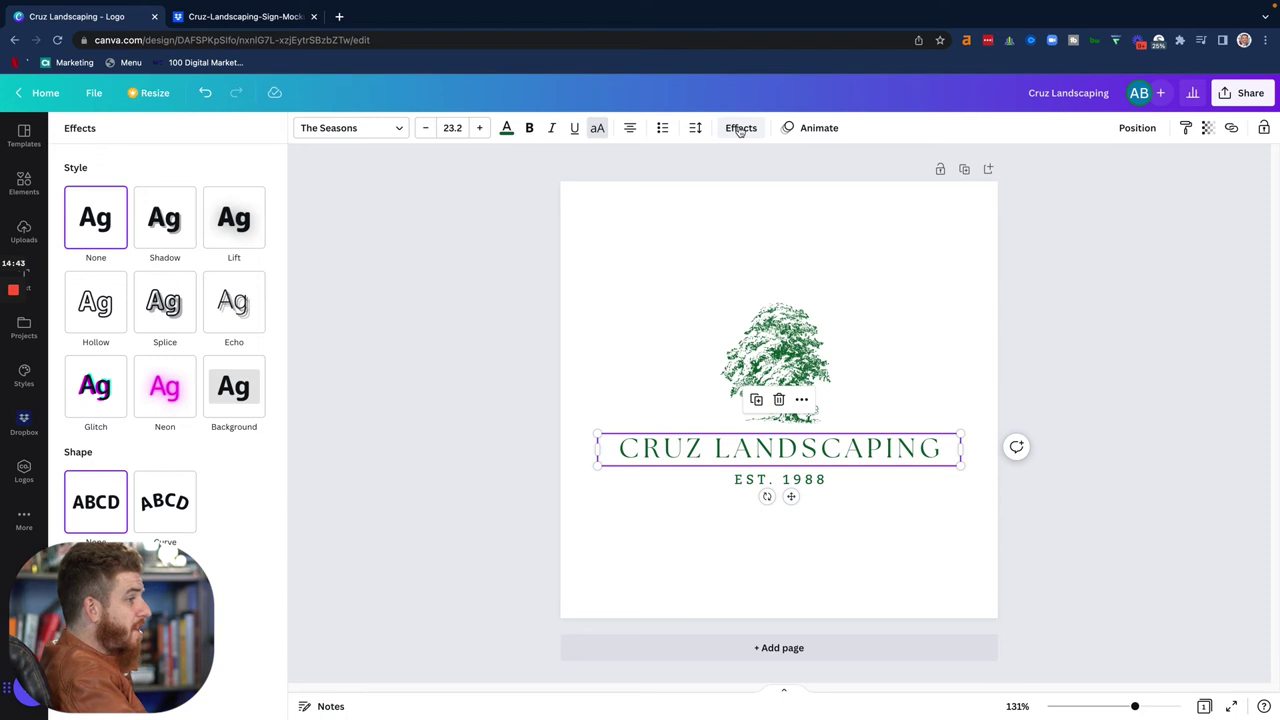
left_click(1150, 135)
left_click(1154, 137)
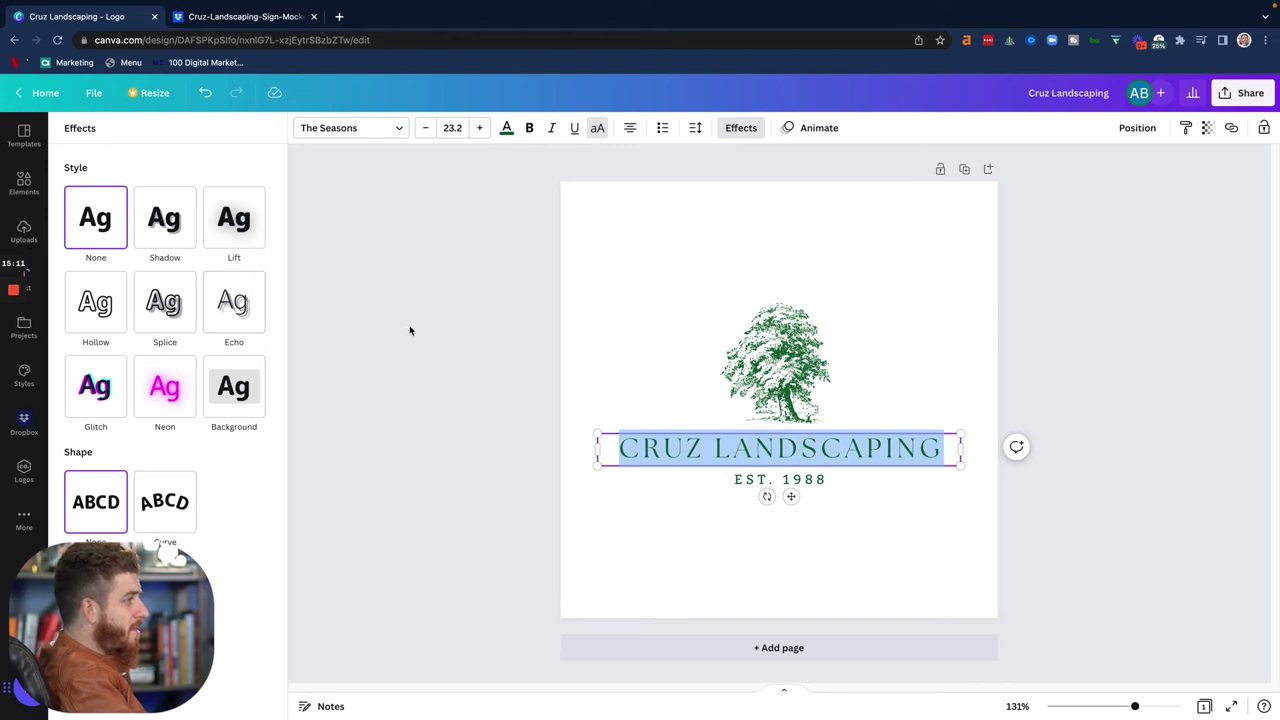
key("Escape")
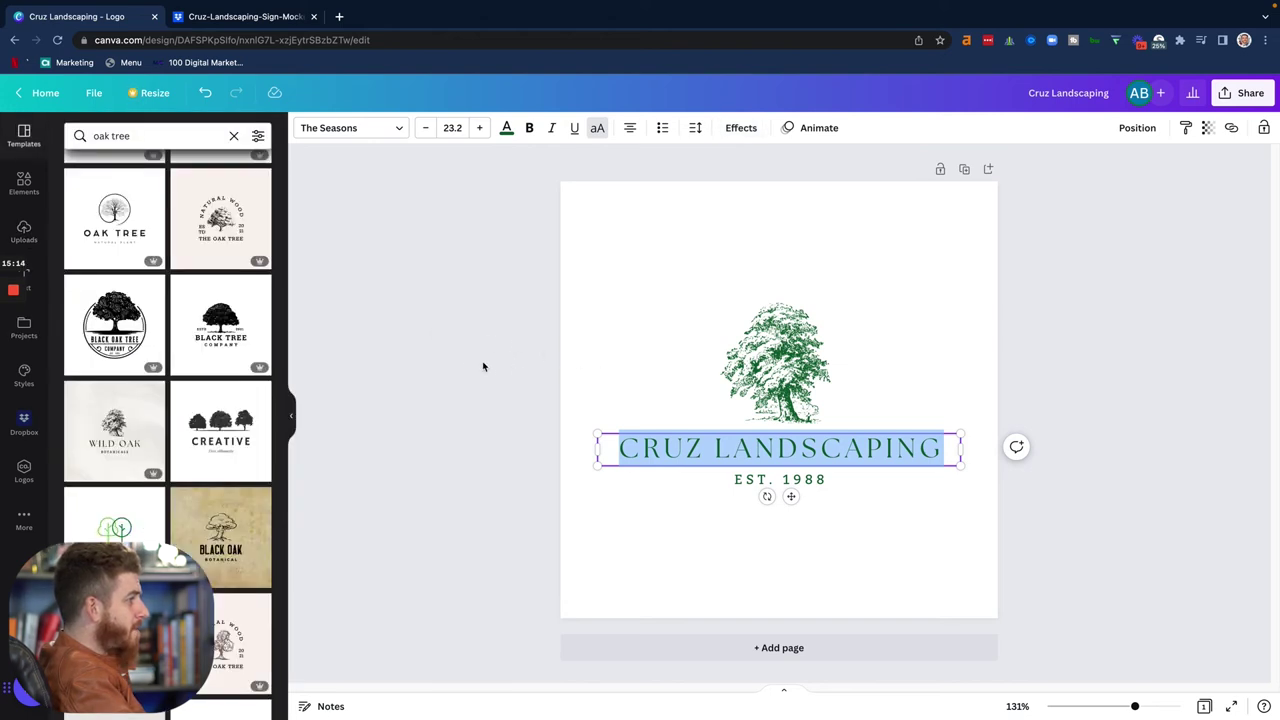
left_click(597, 378)
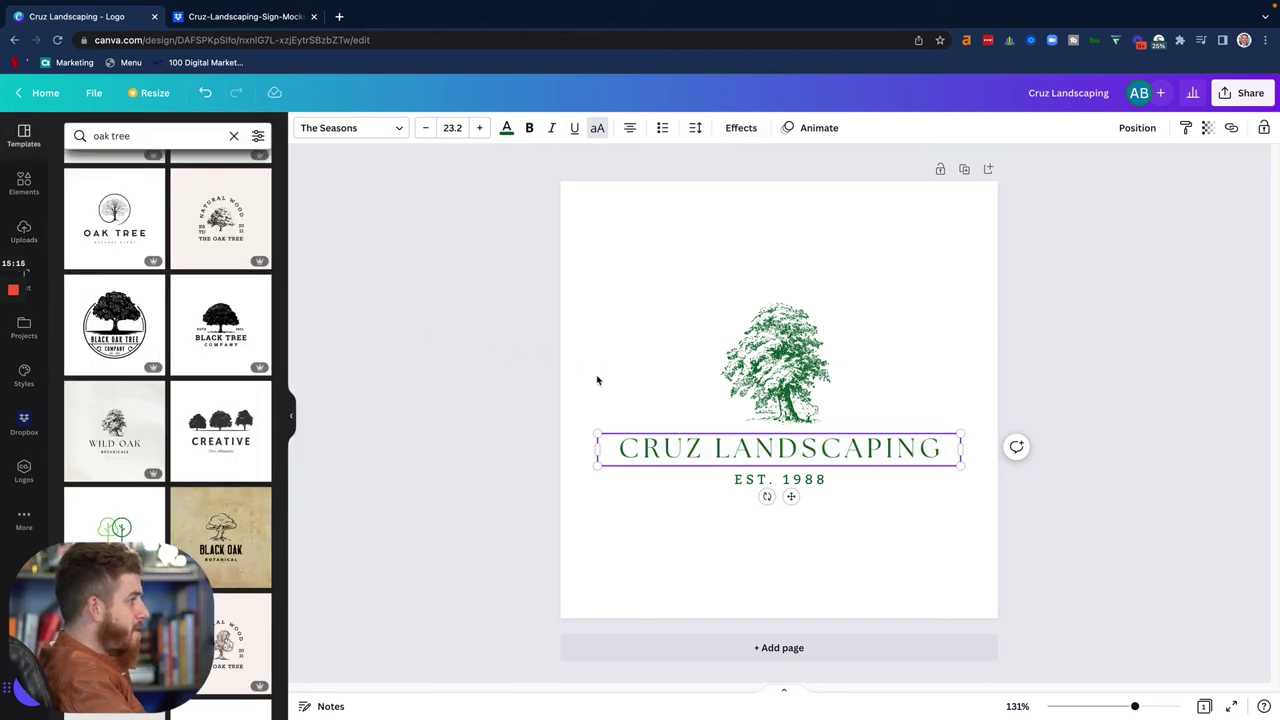
left_click(763, 437)
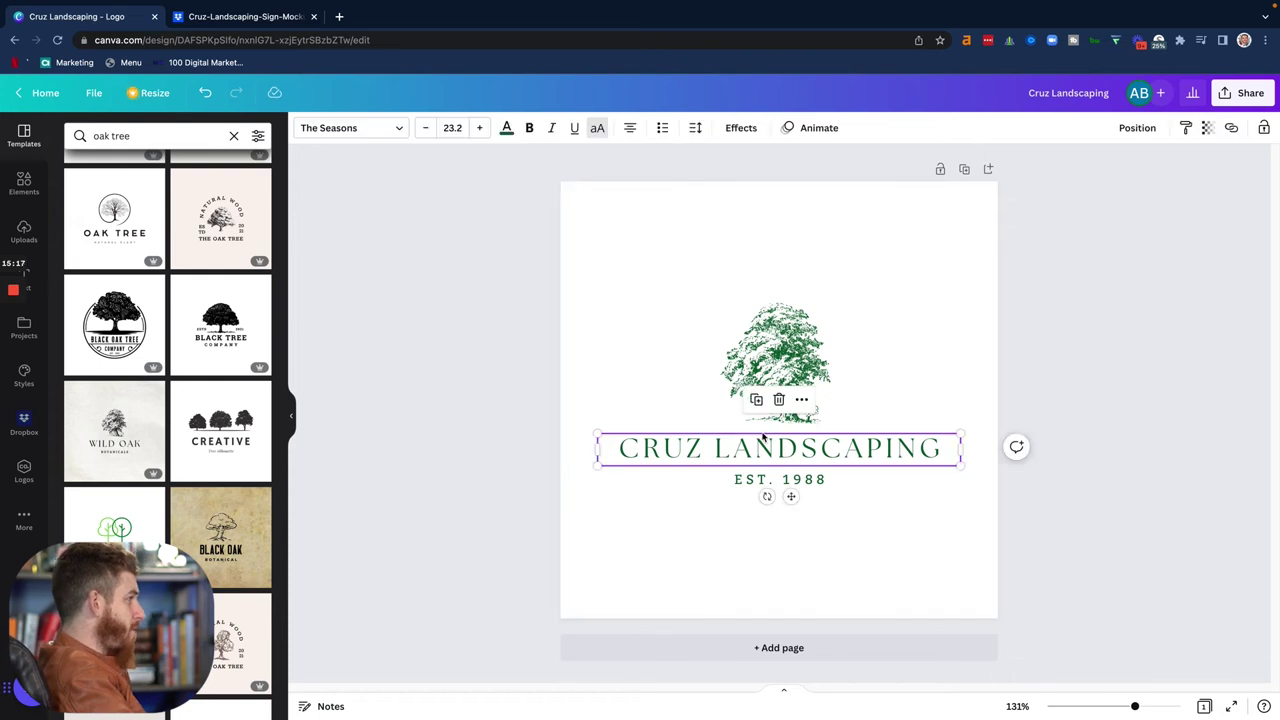
- Switch to the Dropbox preview of Cruz-Landscaping-Sign-Mockup copy.jpg
left_click(481, 383)
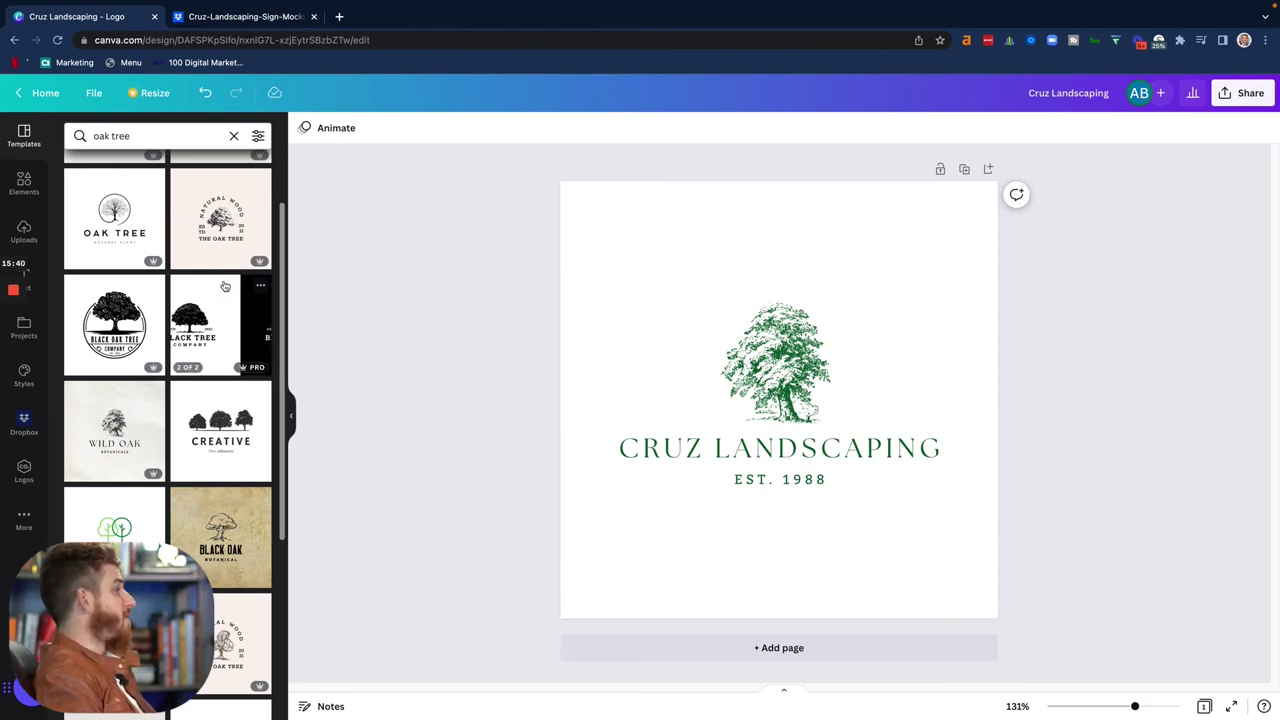
scroll(222, 310, "down", 5)
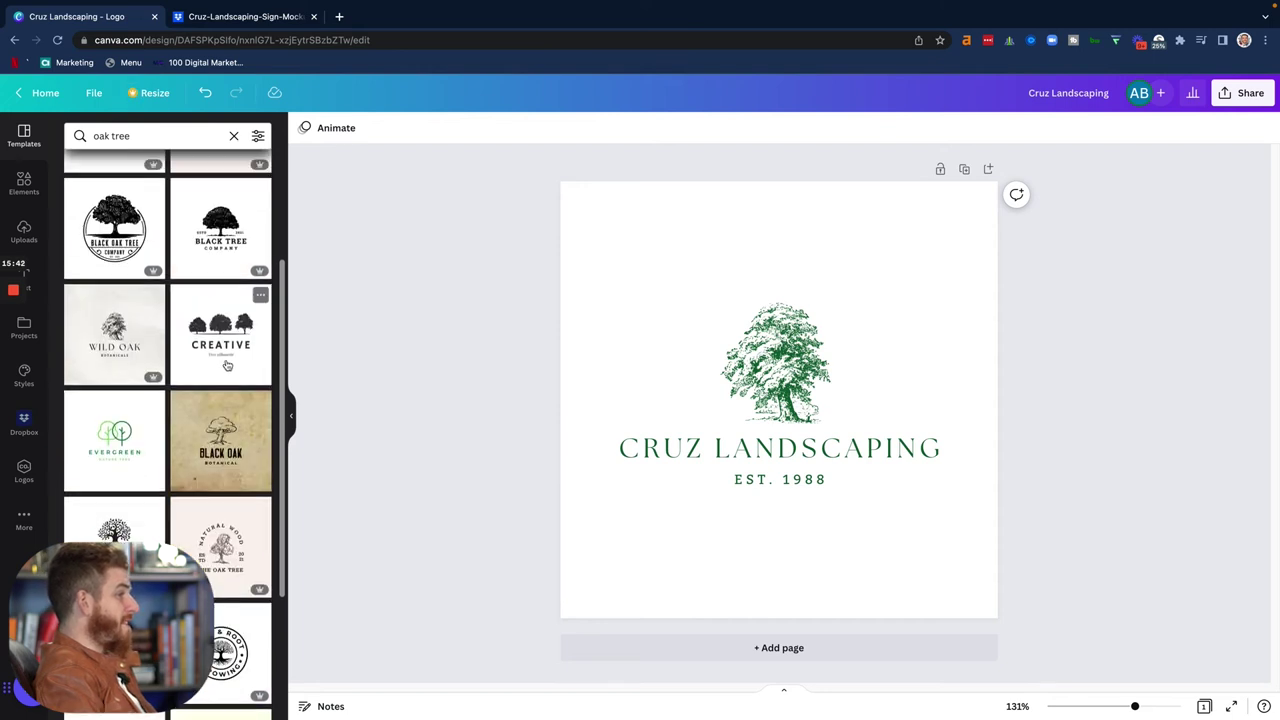
scroll(231, 369, "down", 5)
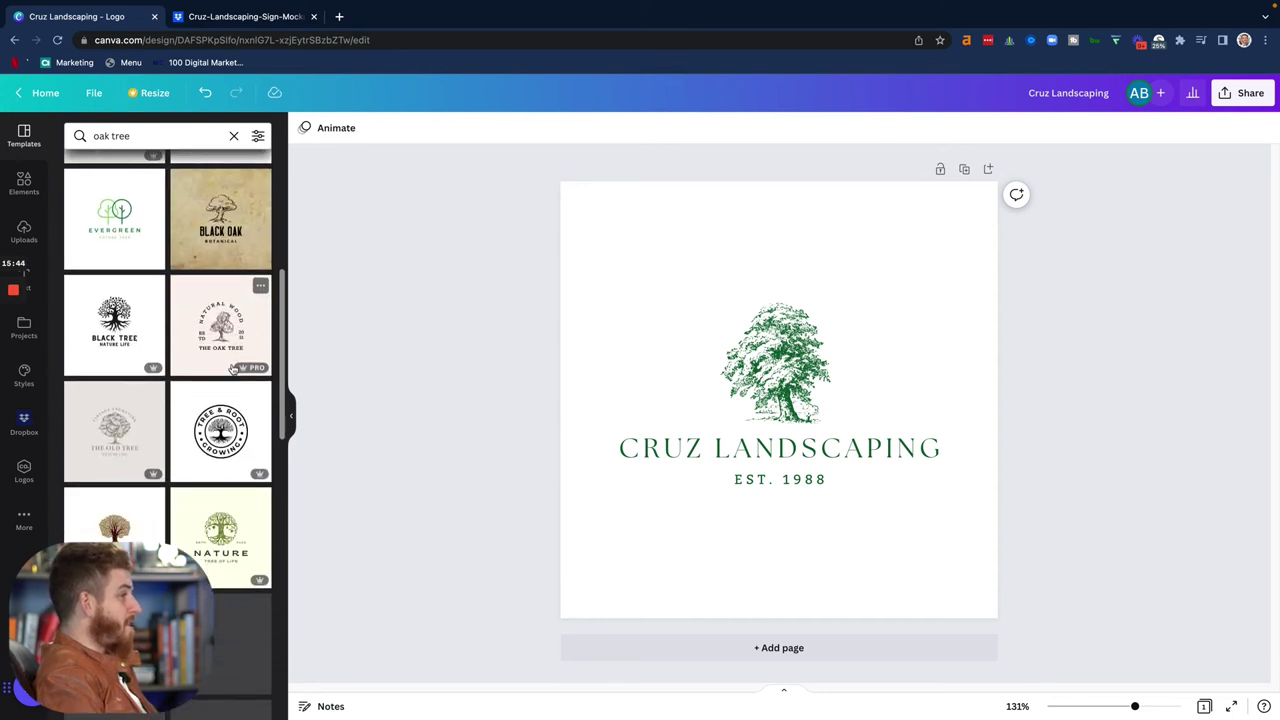
scroll(231, 369, "down", 3)
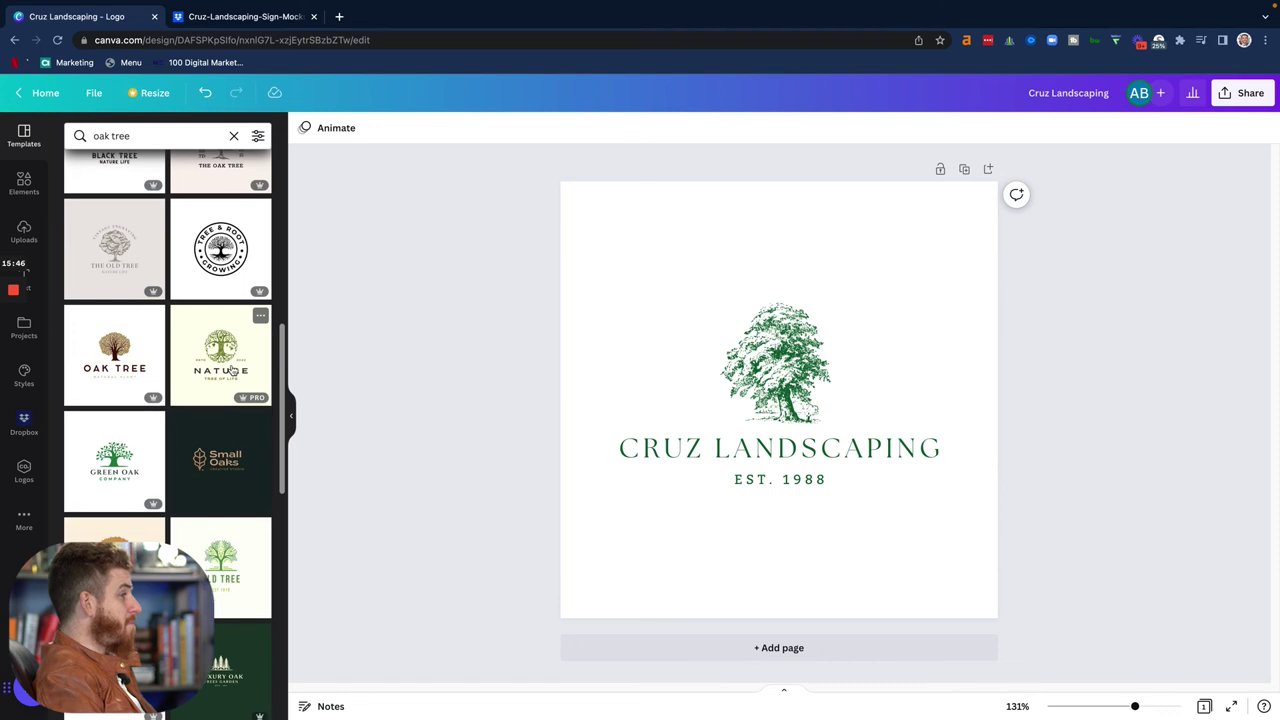
left_click(211, 17)
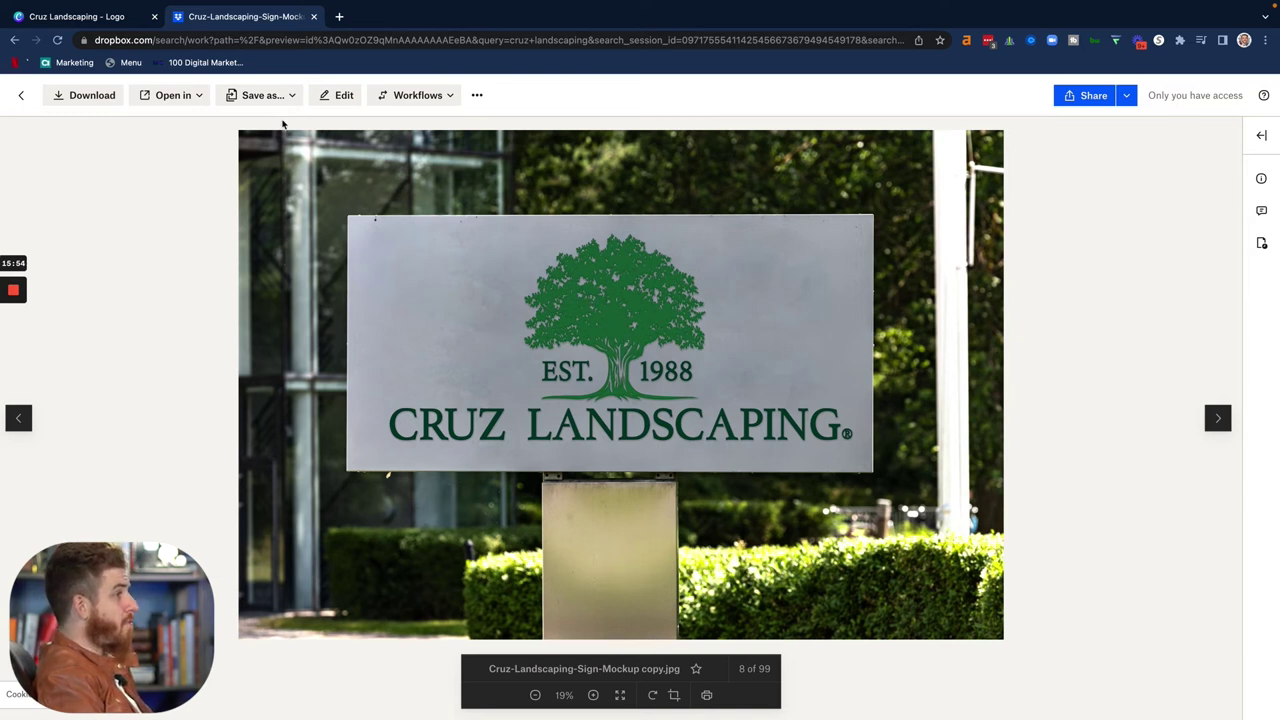
- Go back to the cruz landscaping search results and preview Artboard 1.jpg
left_click(14, 40)
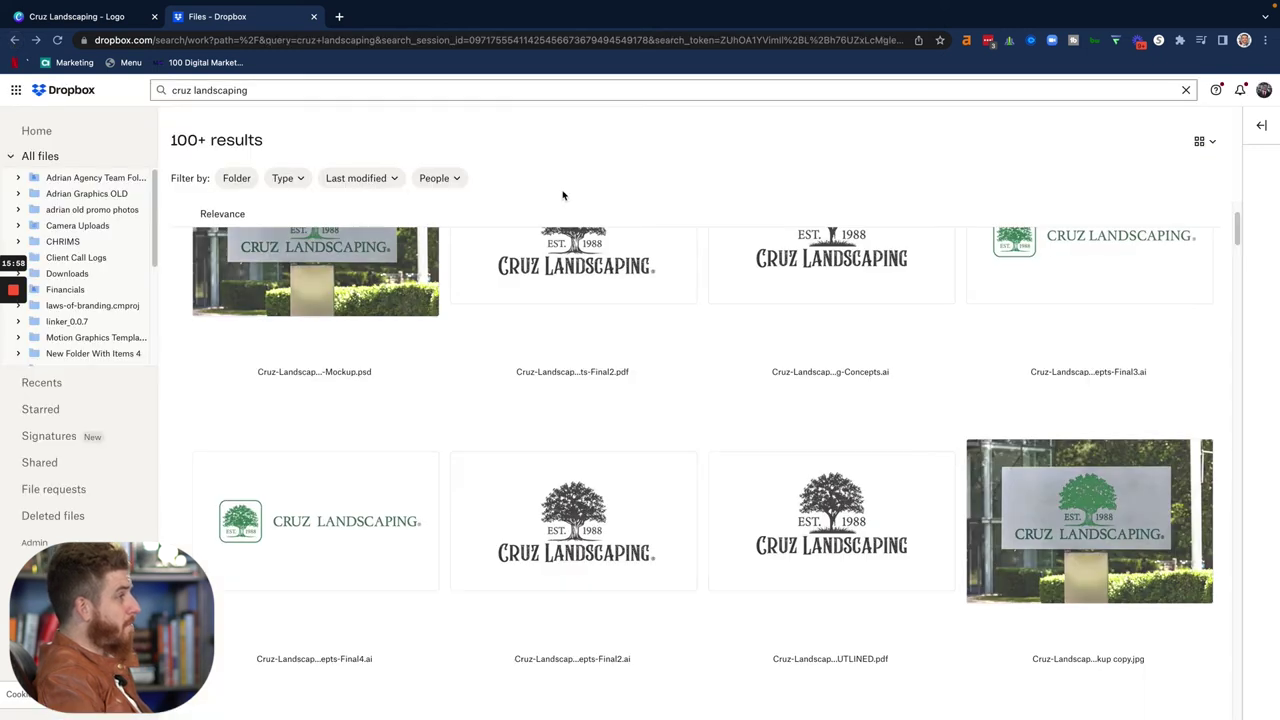
scroll(630, 326, "down", 2)
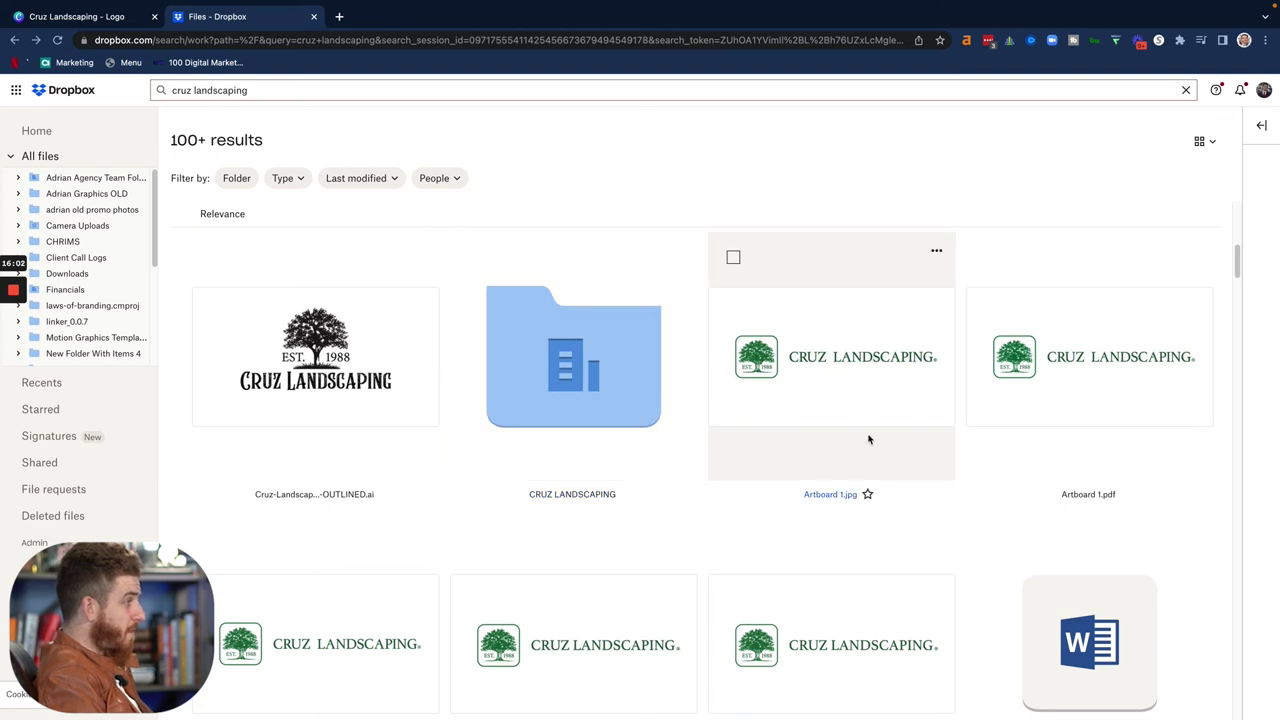
left_click(826, 498)
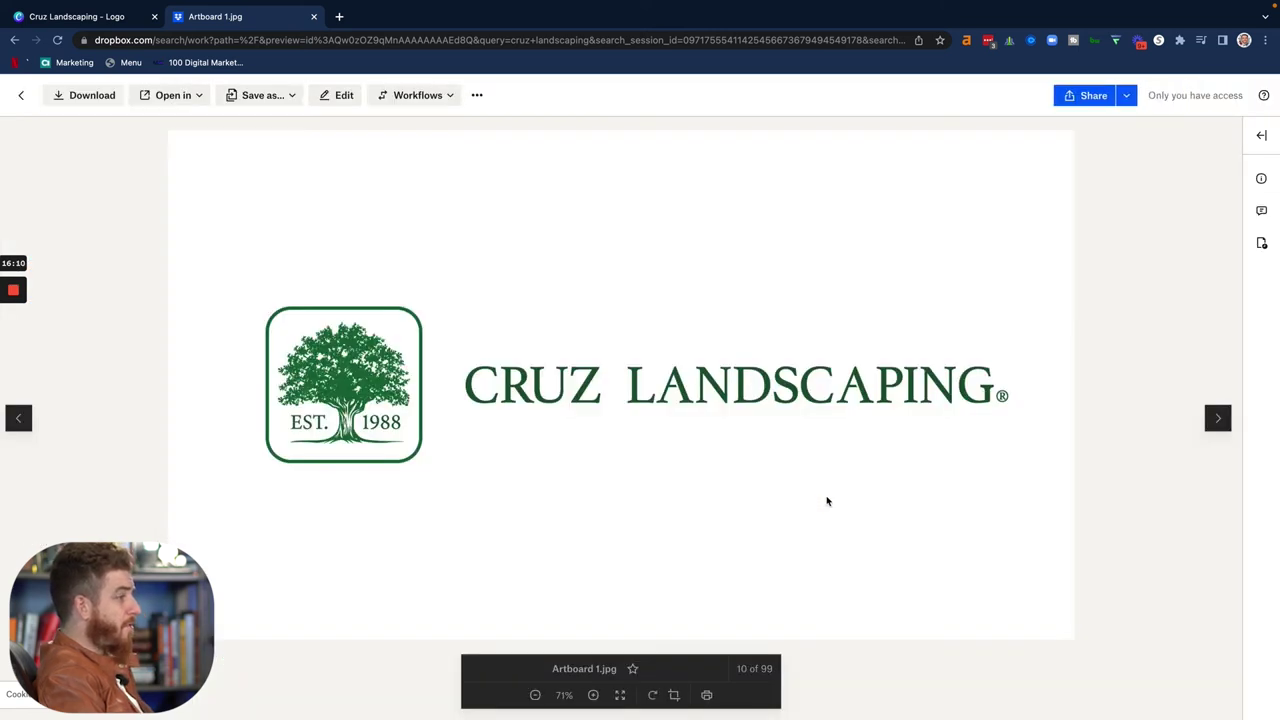
- Flip through the Artboard 1 pdf, png and jpg previews, then return to results
key("Right")
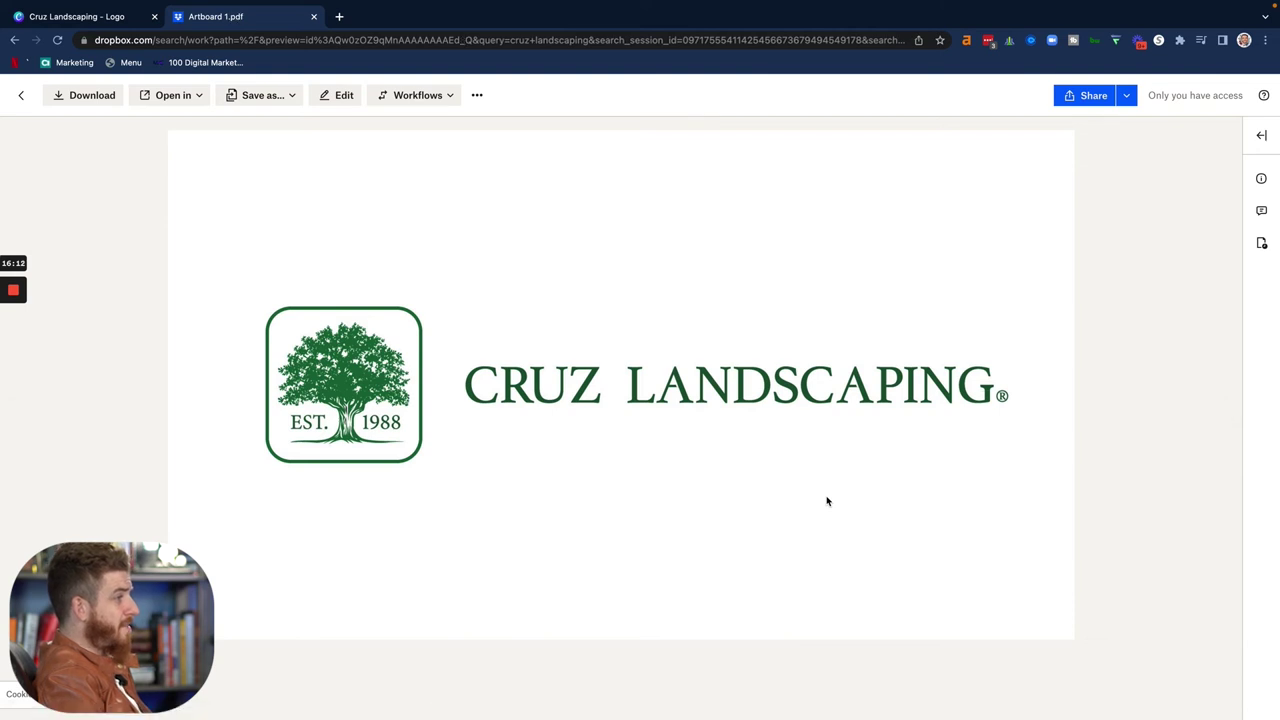
key("Right")
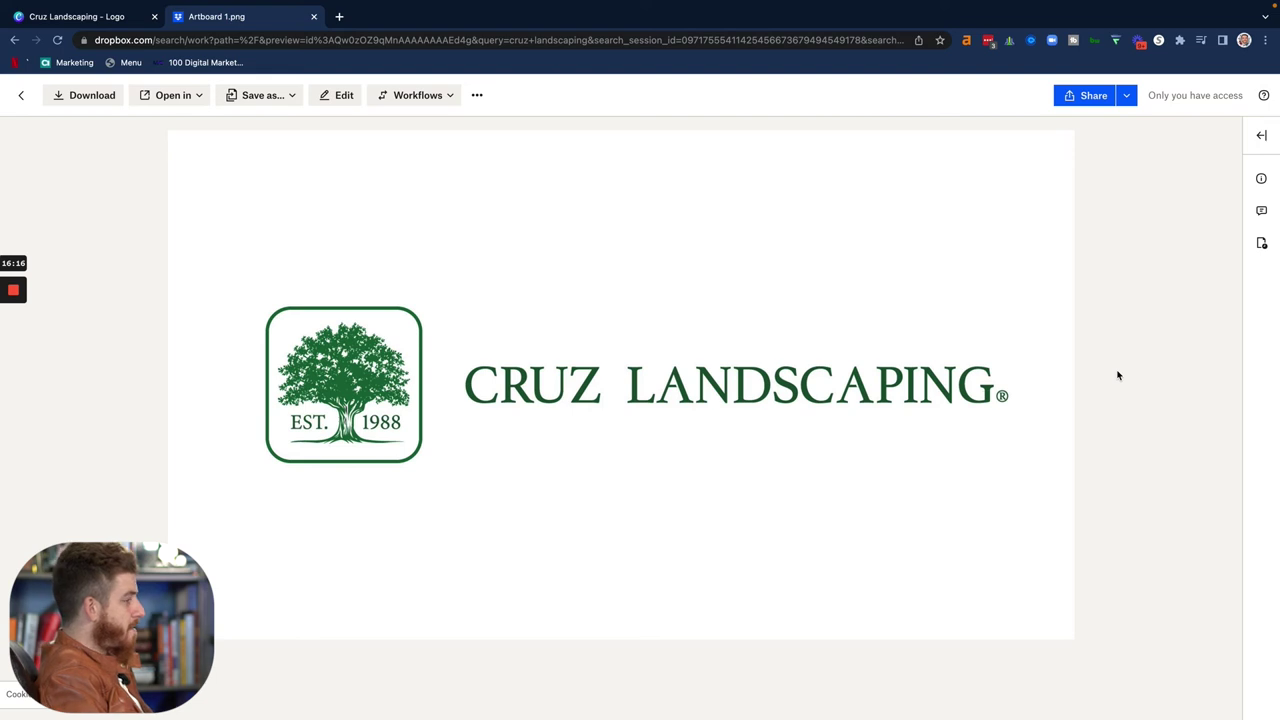
key("Right")
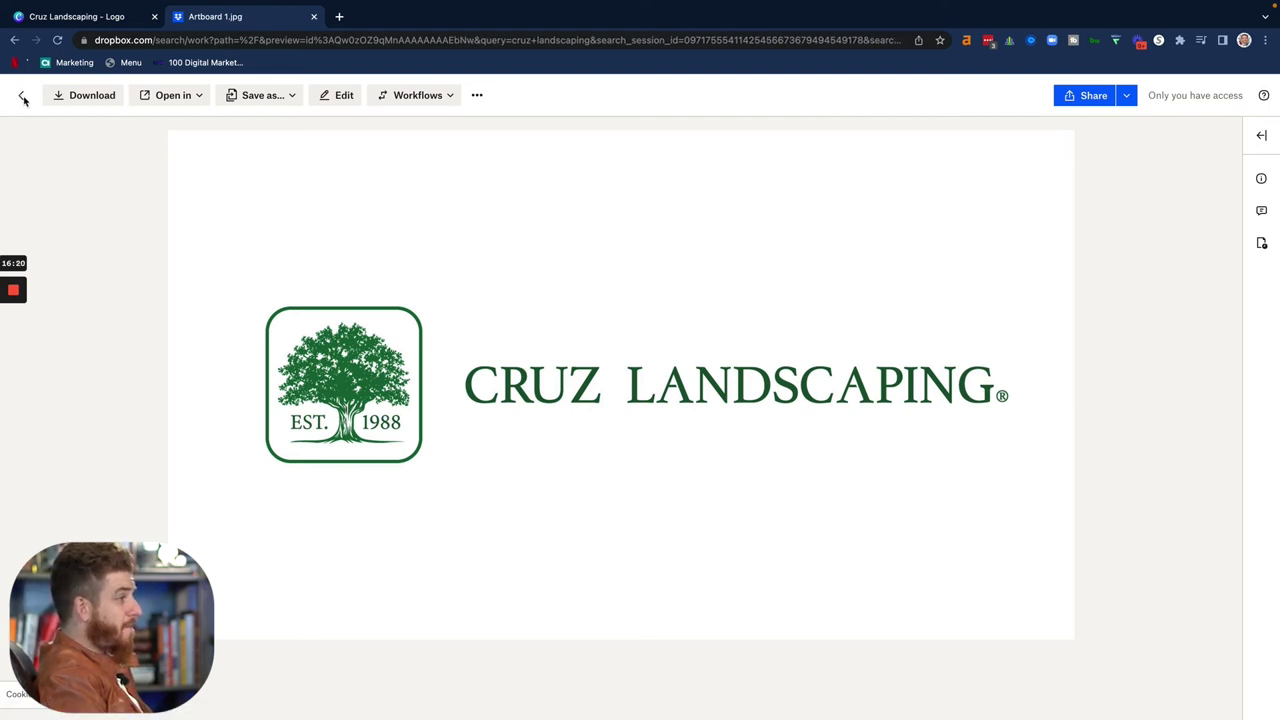
key("Left")
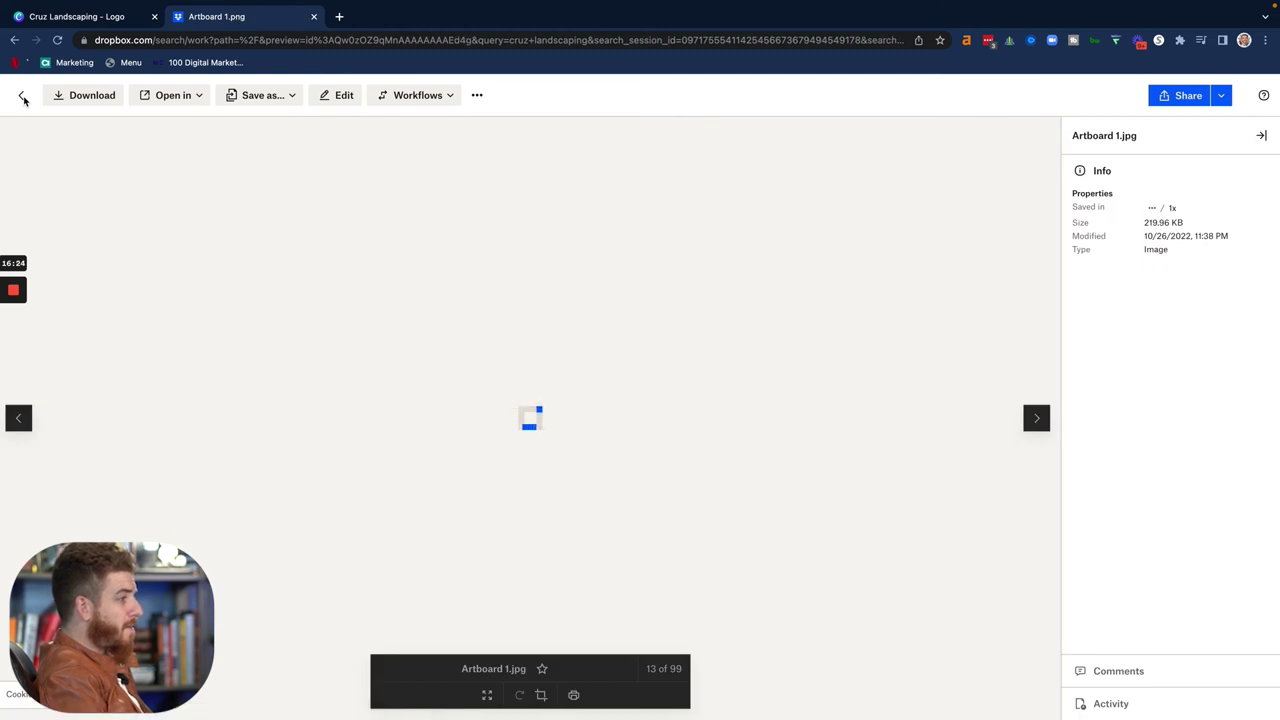
key("Left")
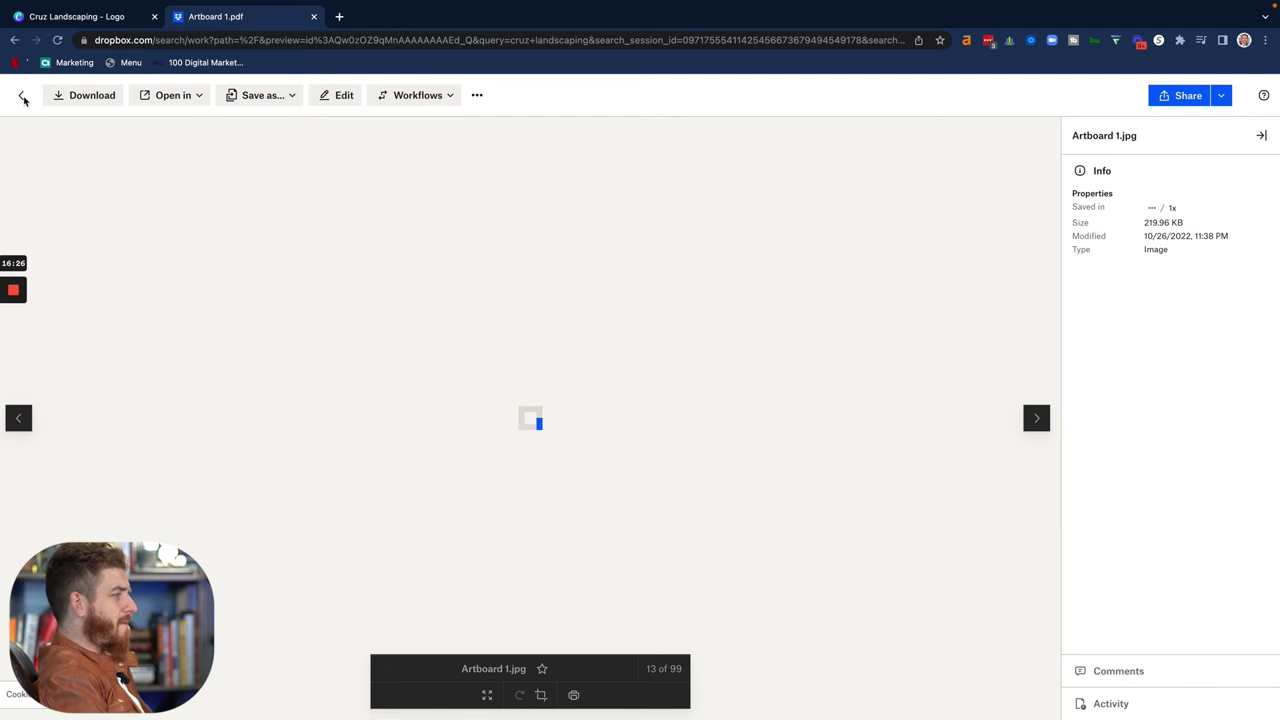
left_click(22, 96)
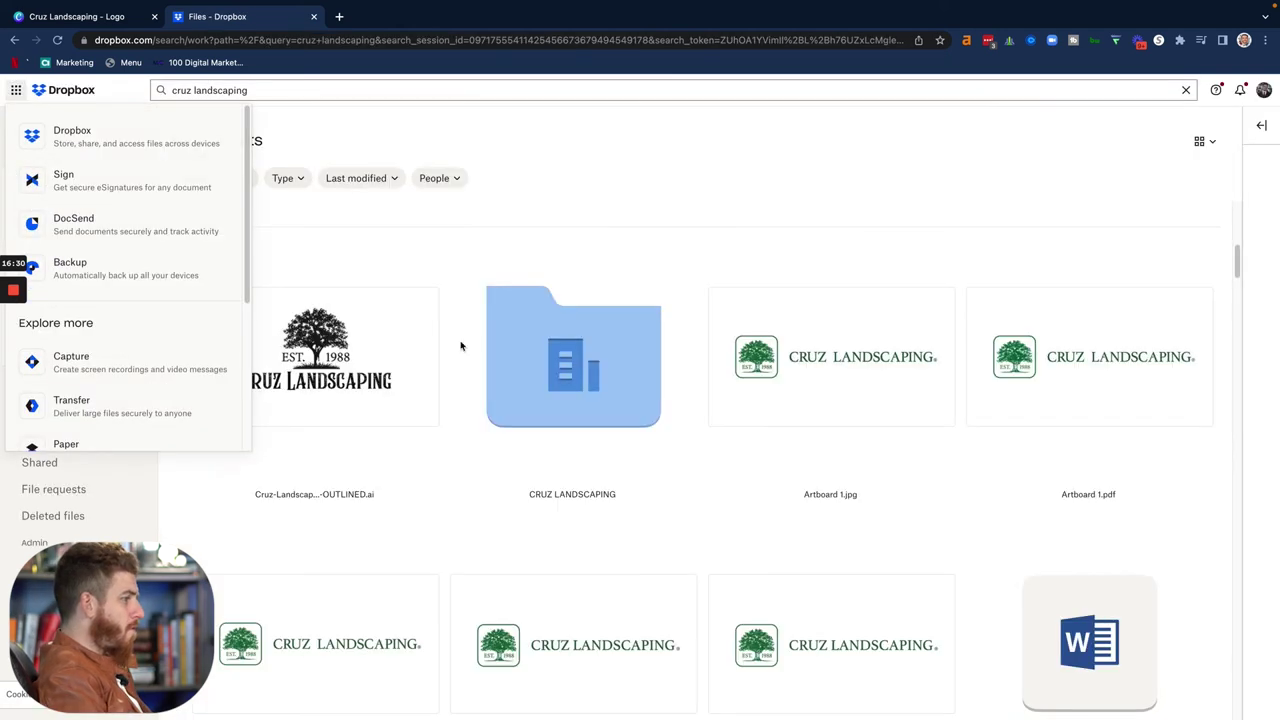
- Open the CRUZ LANDSCAPING client folder from the search results
left_click(702, 498)
scroll(702, 498, "down", 6)
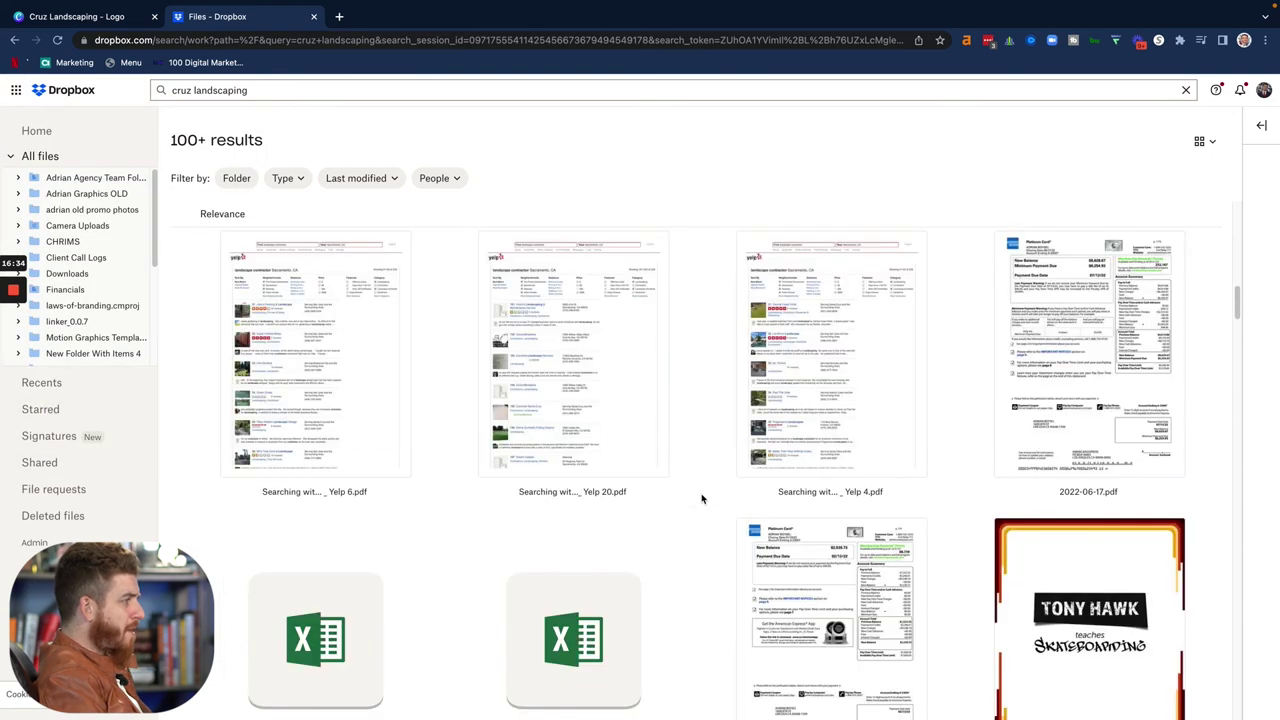
scroll(702, 498, "down", 10)
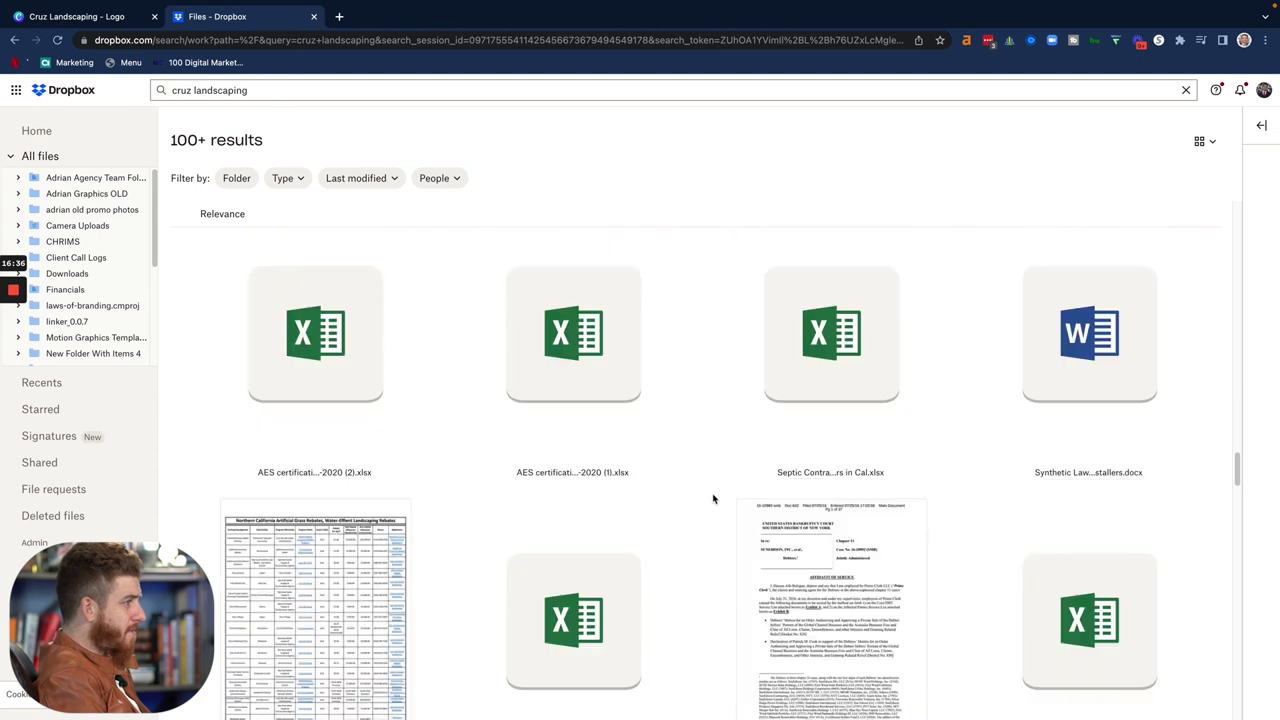
scroll(713, 498, "up", 15)
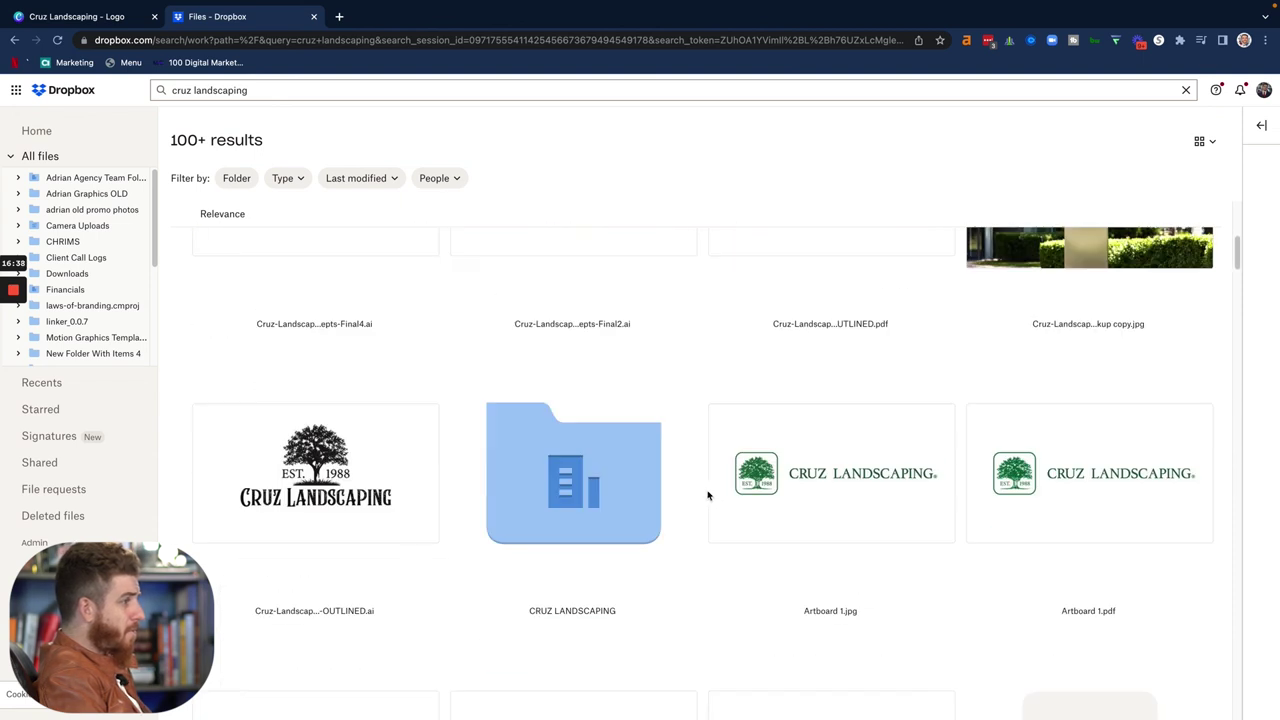
scroll(708, 495, "down", 1)
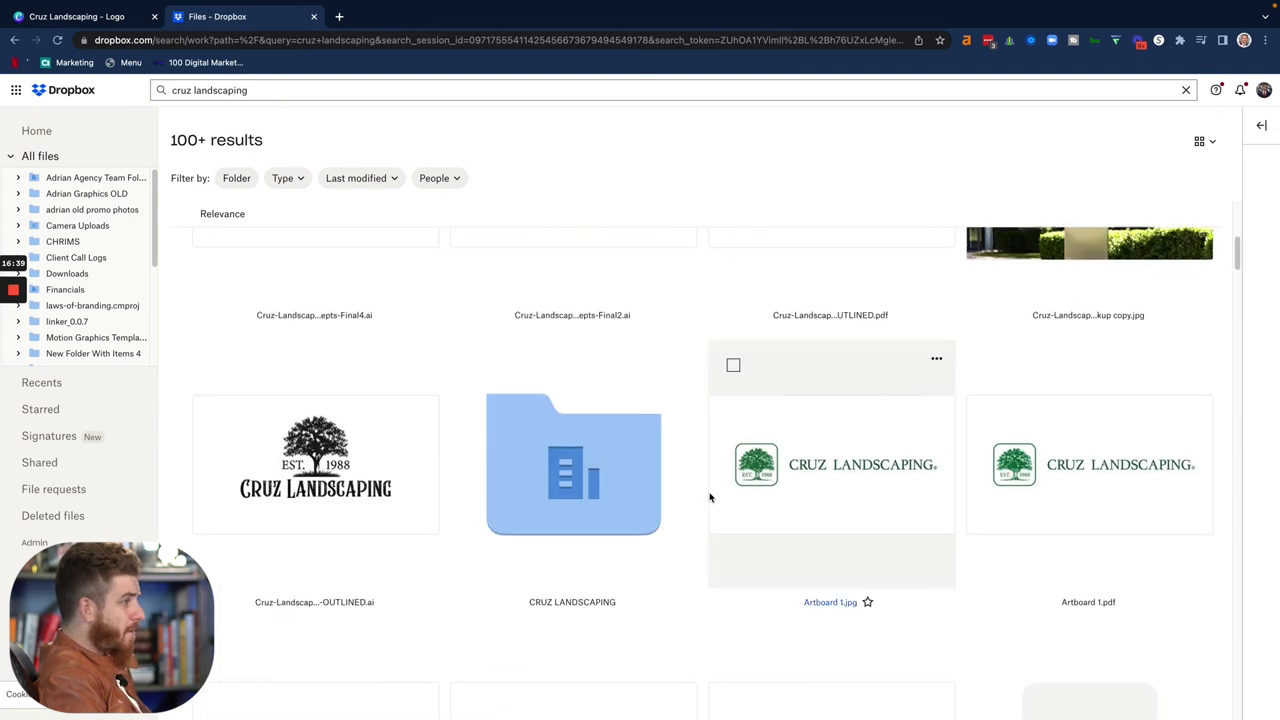
left_click(572, 594)
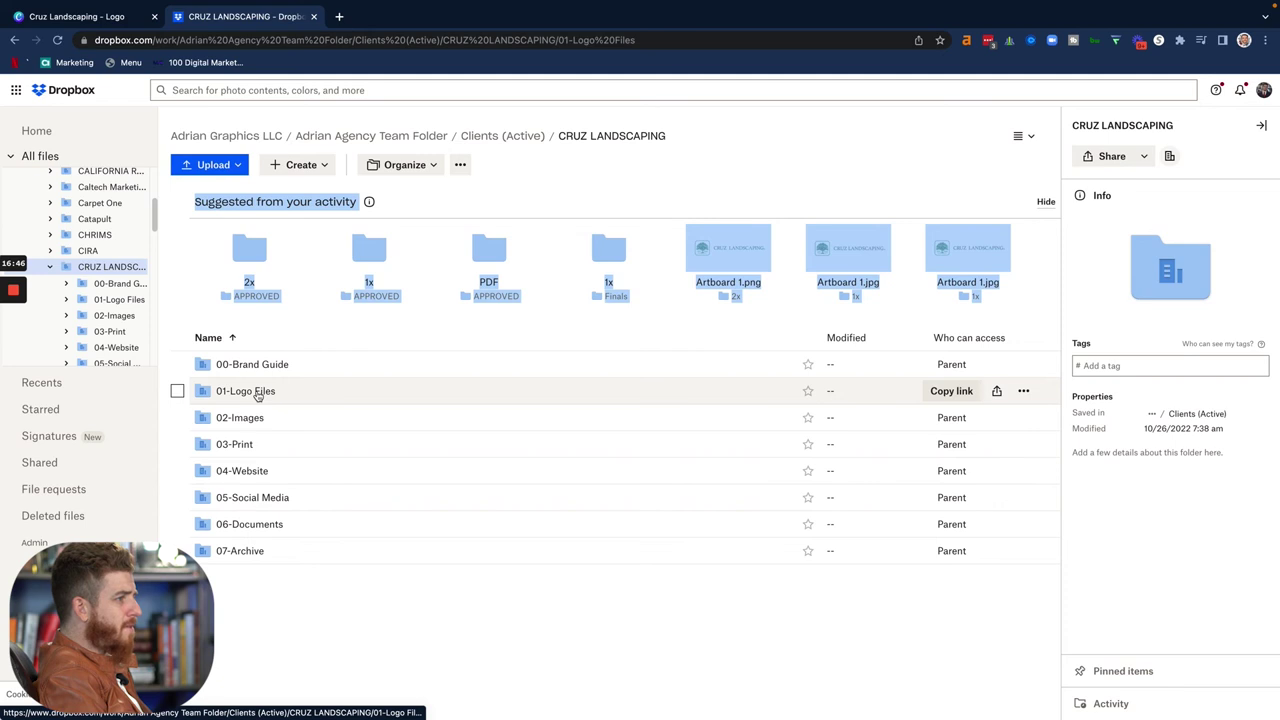
- Go into 01-Logo Files > Finals > APPROVED > PDF and preview Artboard 1.pdf
left_click(256, 392)
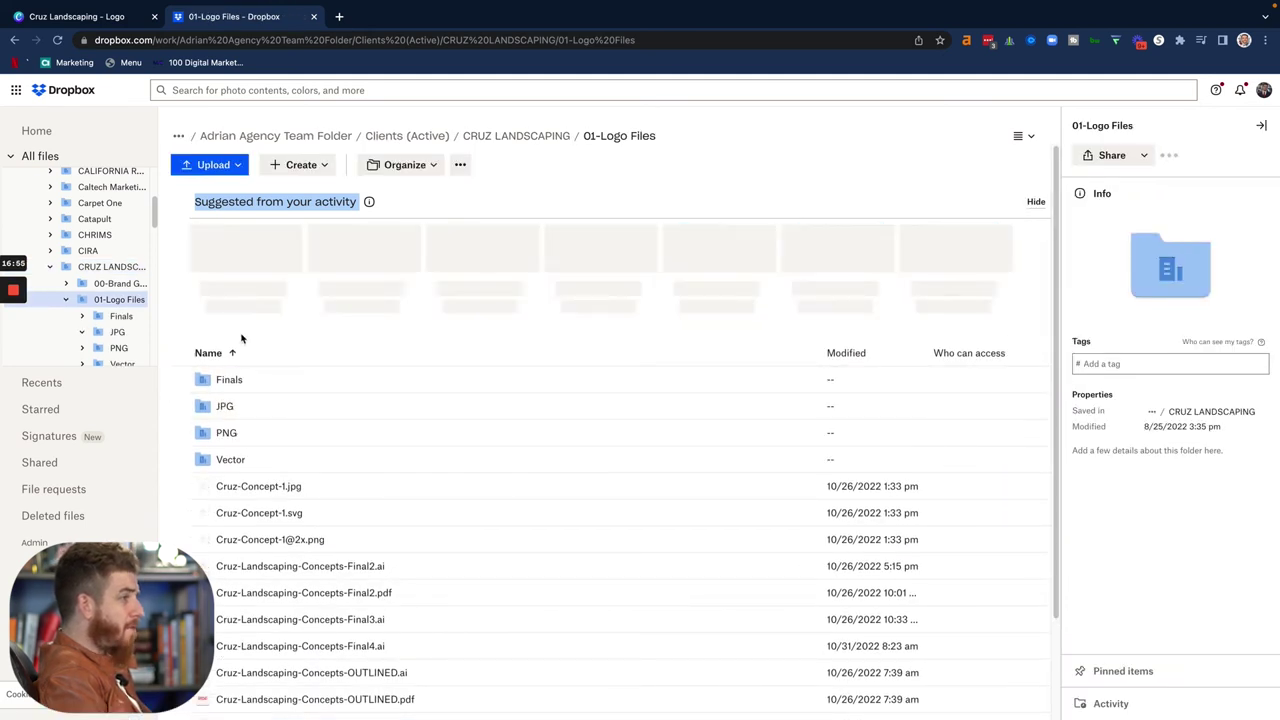
left_click(231, 367)
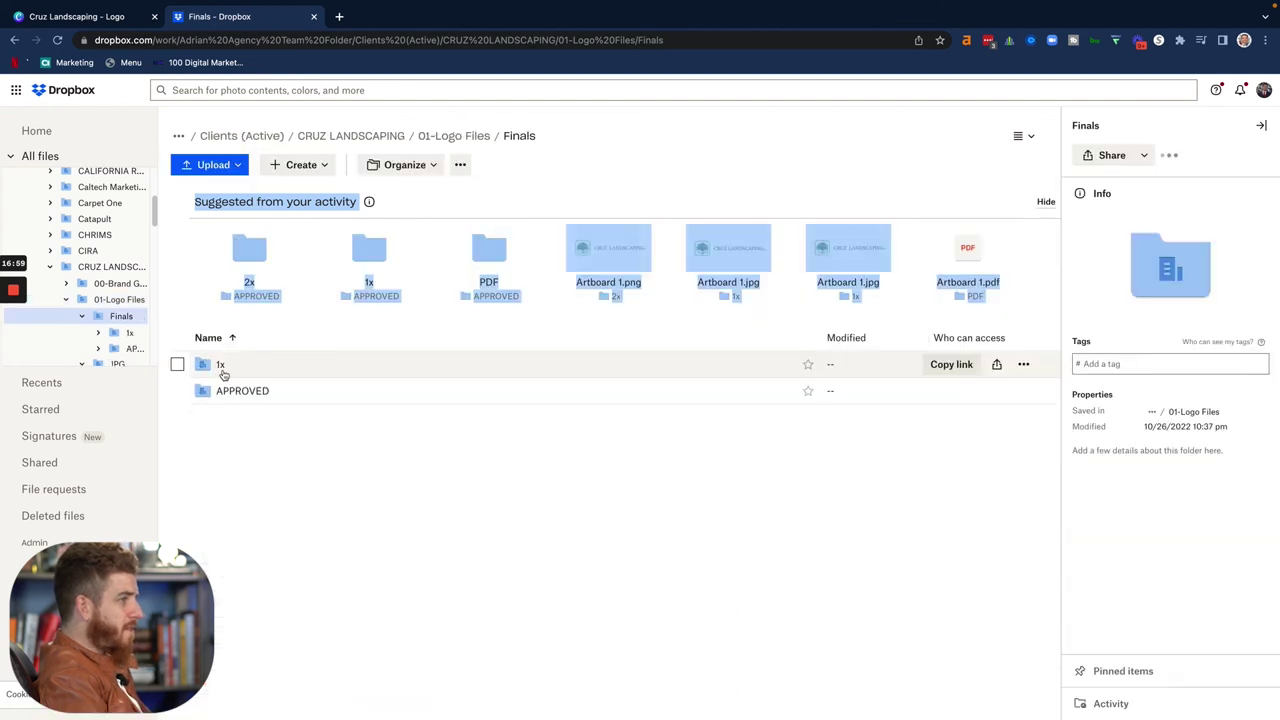
left_click(232, 393)
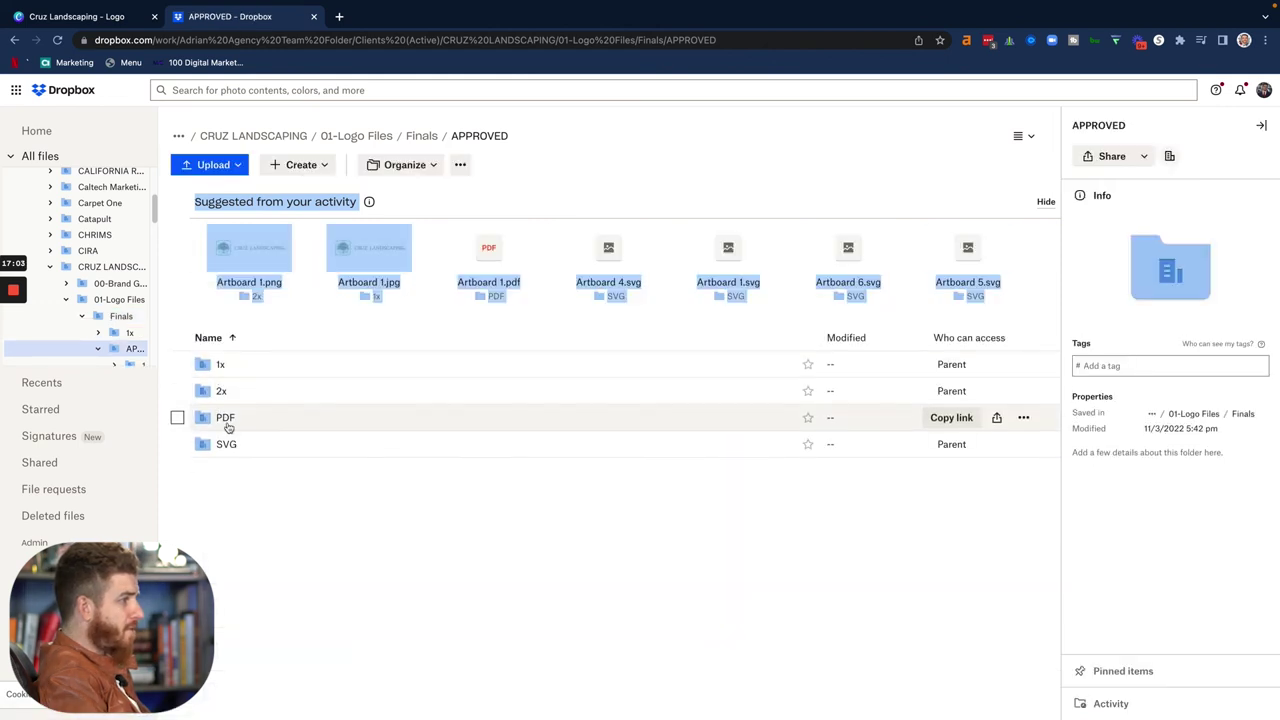
left_click(226, 417)
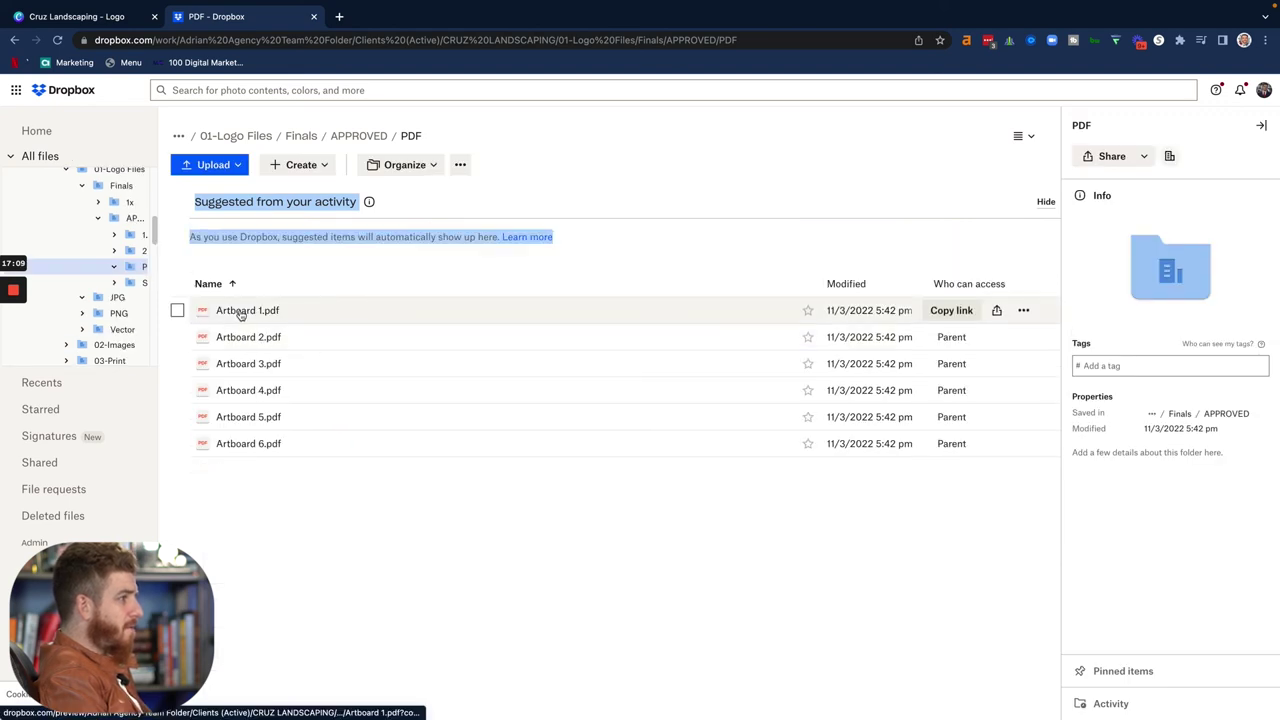
left_click(240, 313)
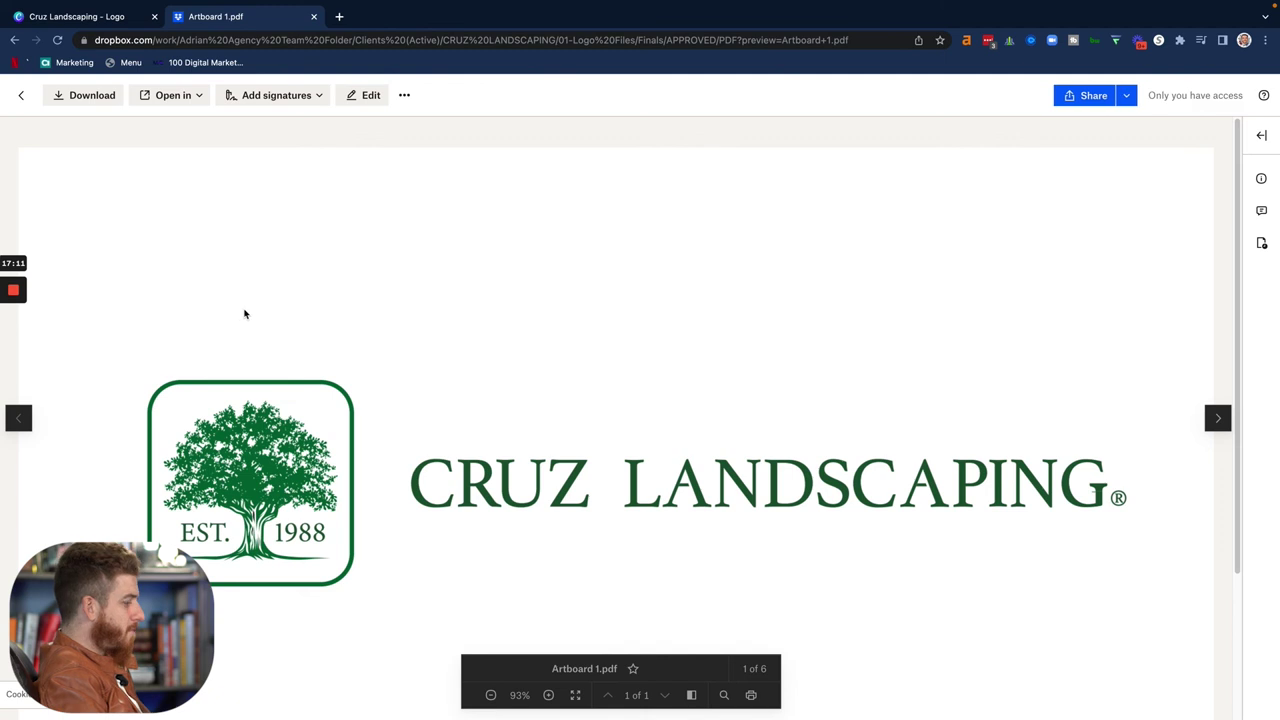
- View Artboard 2.pdf, then return to the Cruz Landscaping logo in Canva
key("Right")
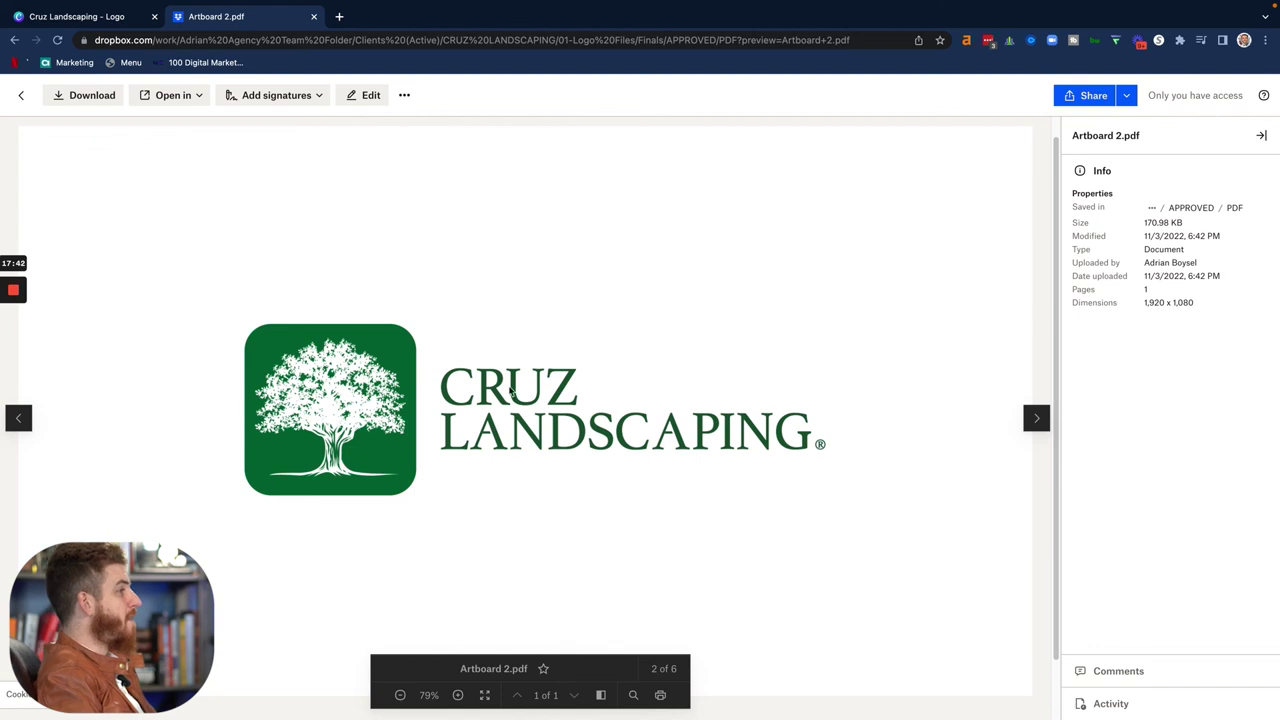
left_click(97, 22)
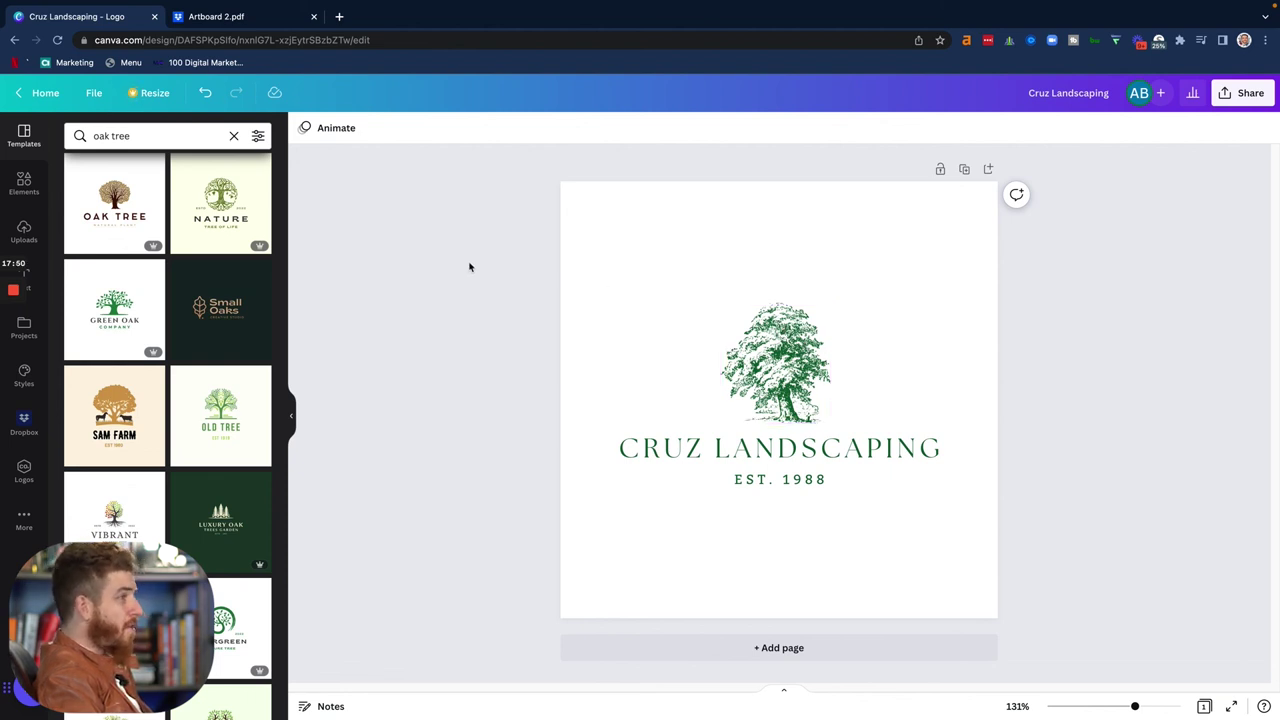
- Add a green rounded square above the CRUZ LANDSCAPING heading, layered behind the tree
left_click(22, 184)
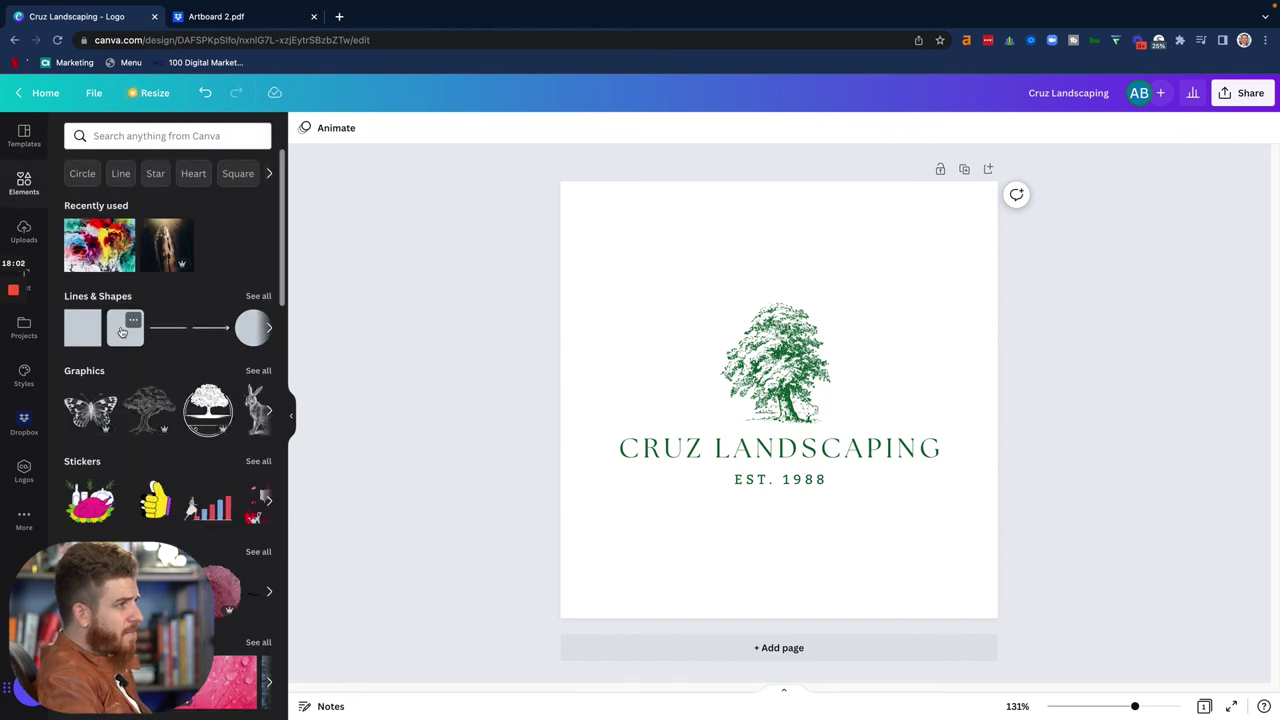
left_click(122, 330)
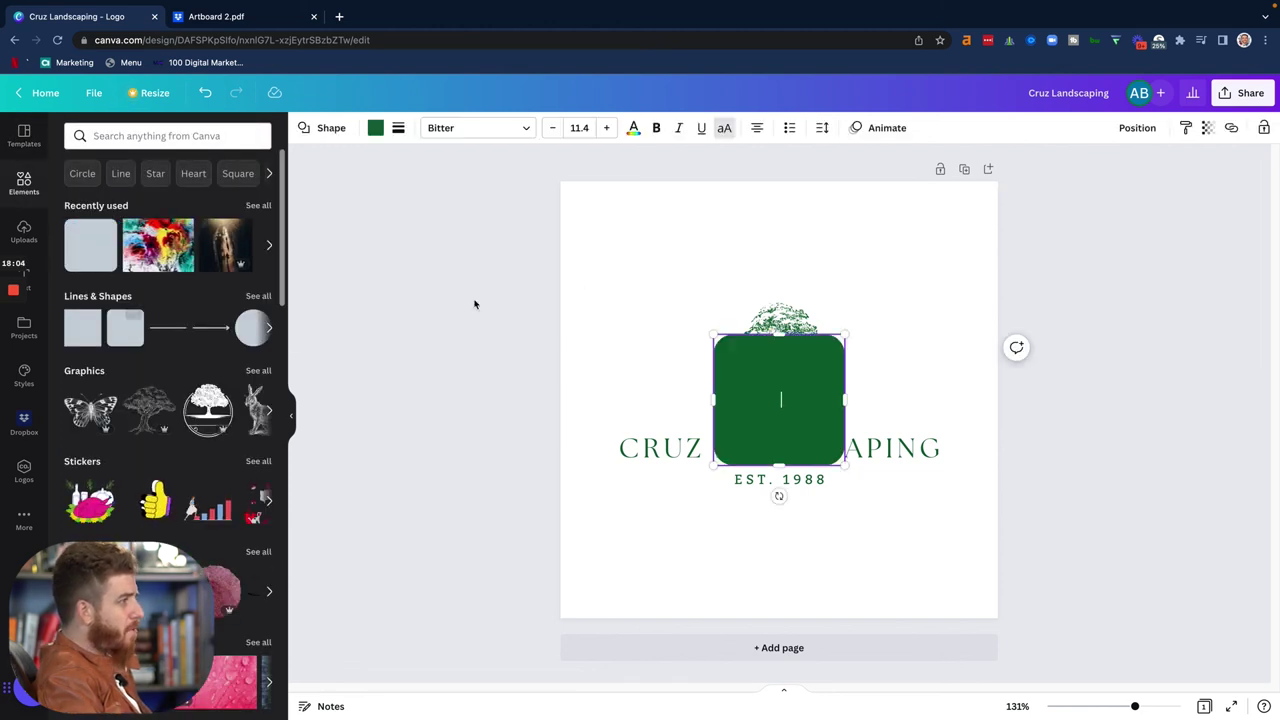
left_click(677, 302)
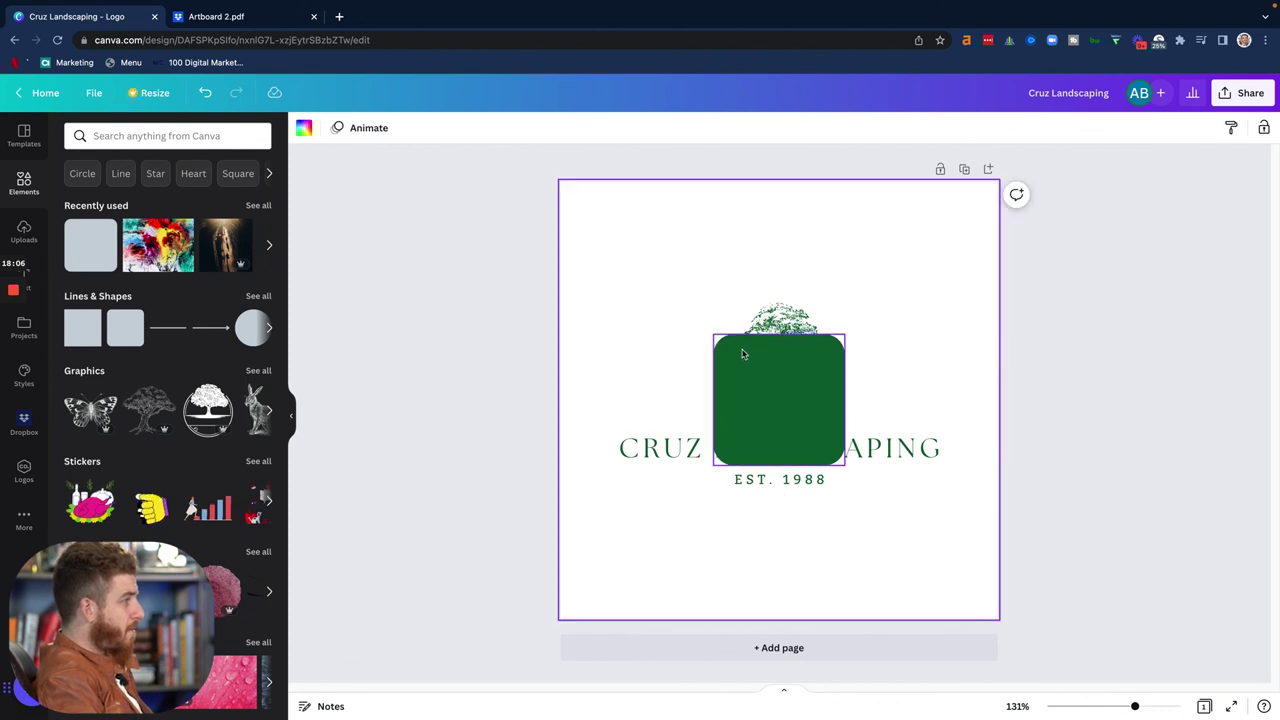
mouse_move(746, 350)
left_mouse_down()
mouse_move(751, 314)
mouse_move(751, 339)
left_mouse_up()
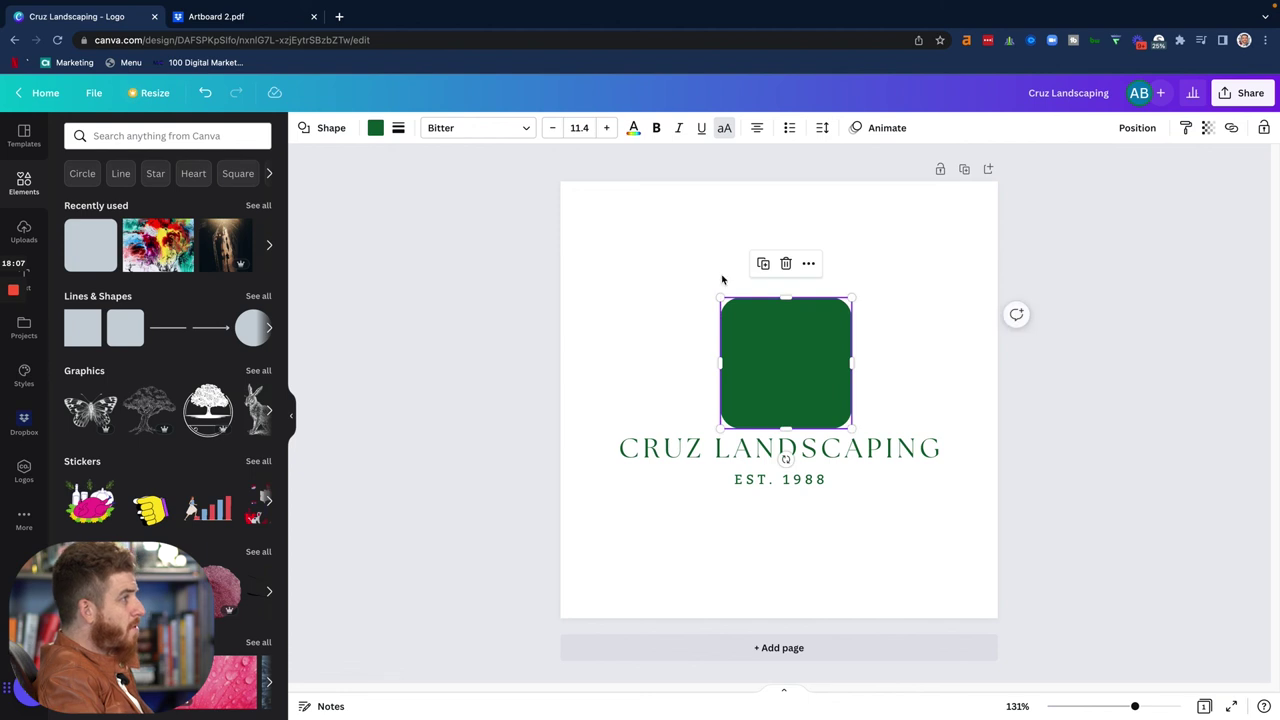
left_click(1136, 128)
left_click(1081, 168)
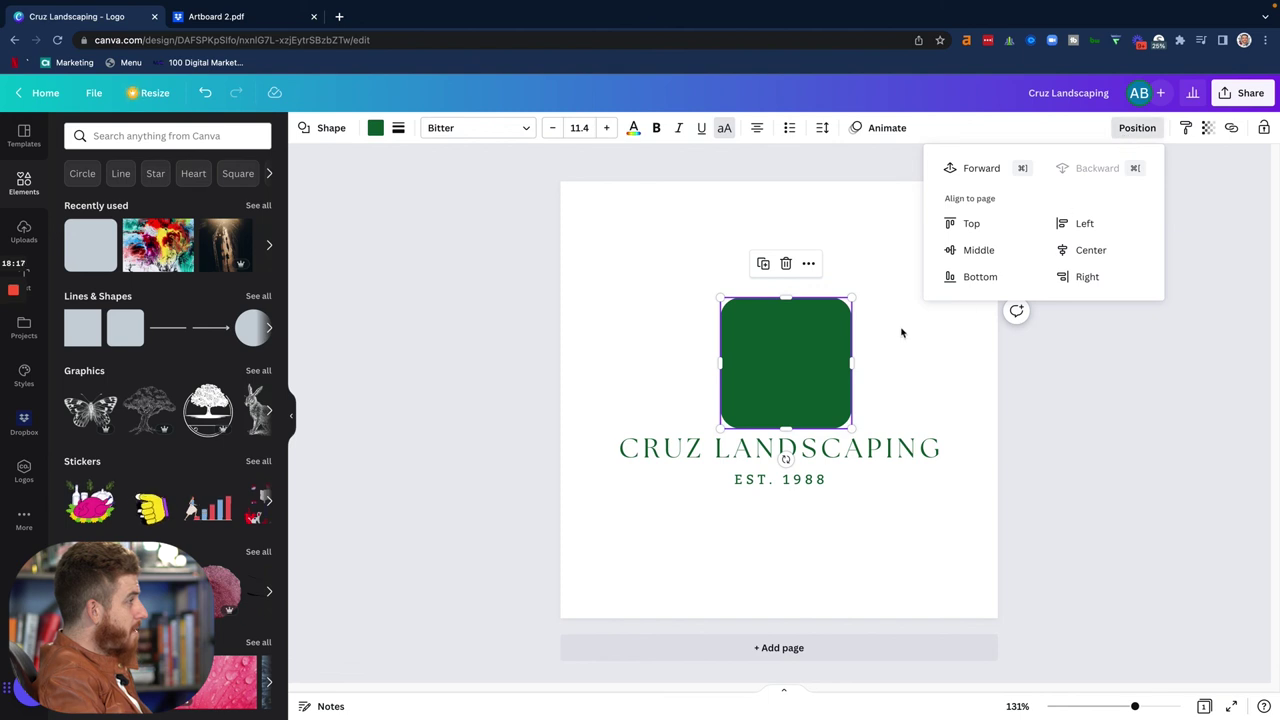
left_click(759, 368)
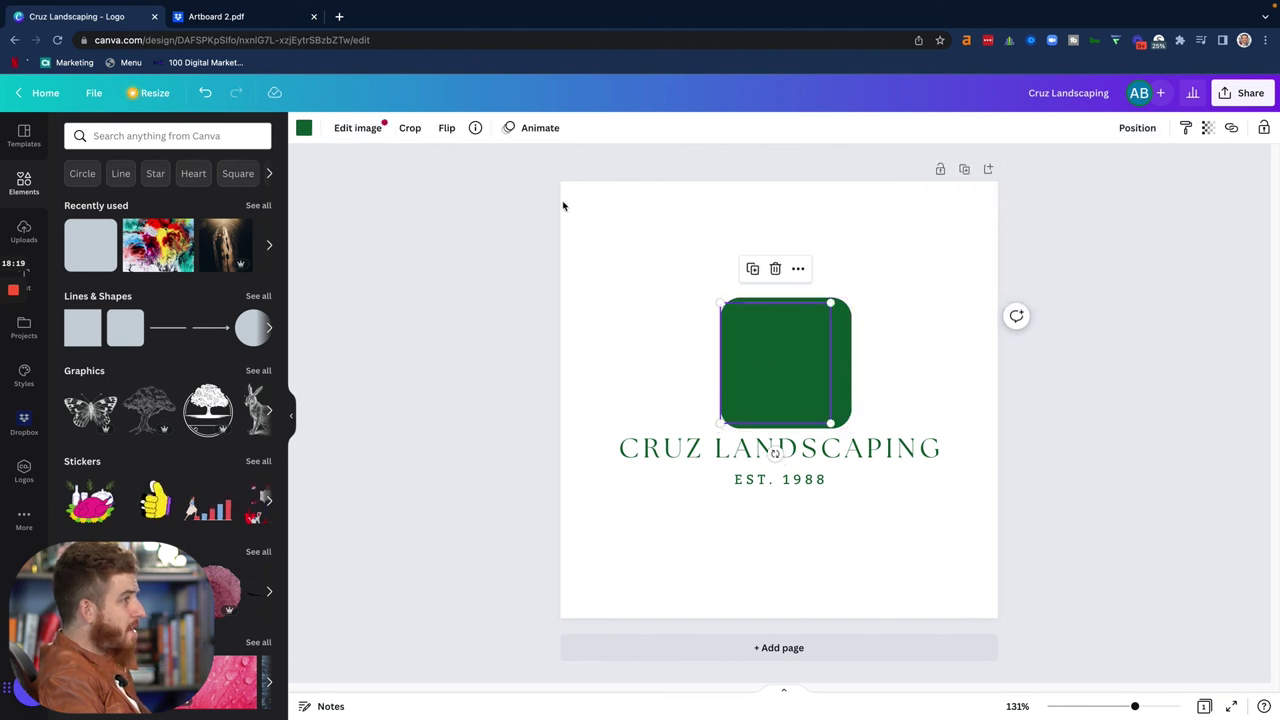
- Recolour the oak tree sketch white using the document colour swatch
left_click(304, 127)
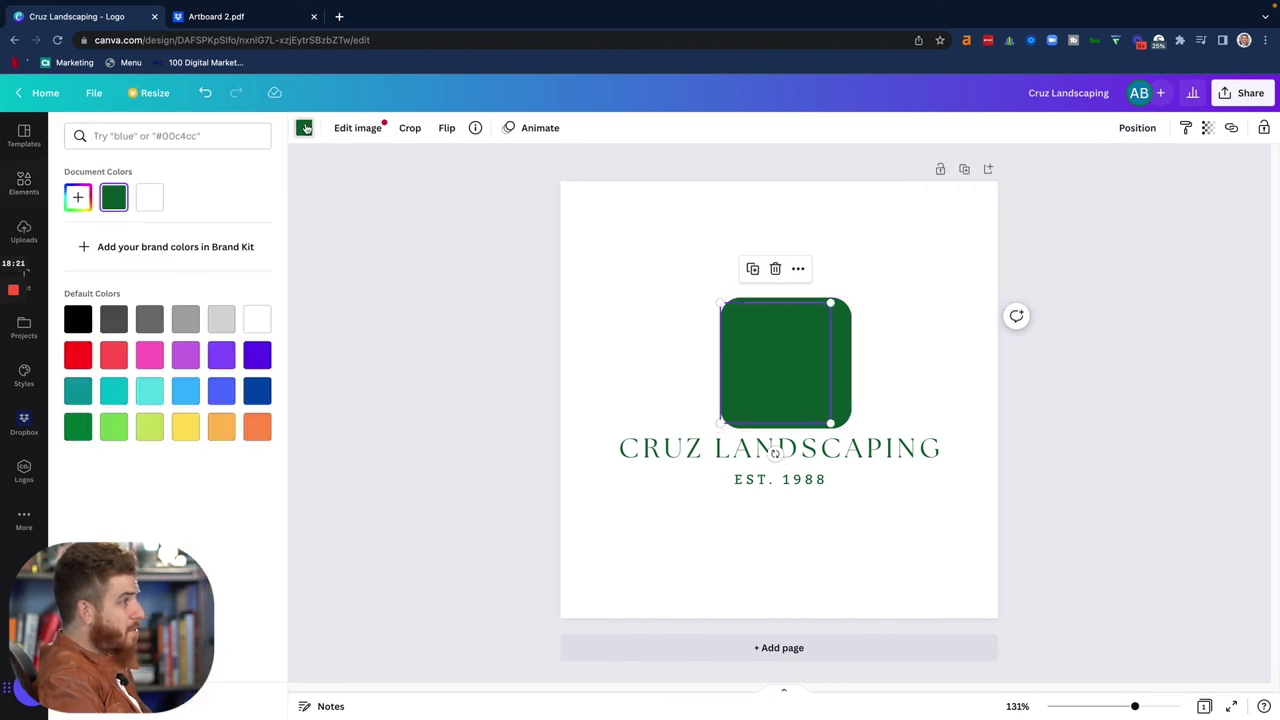
left_click(149, 199)
left_click(767, 343)
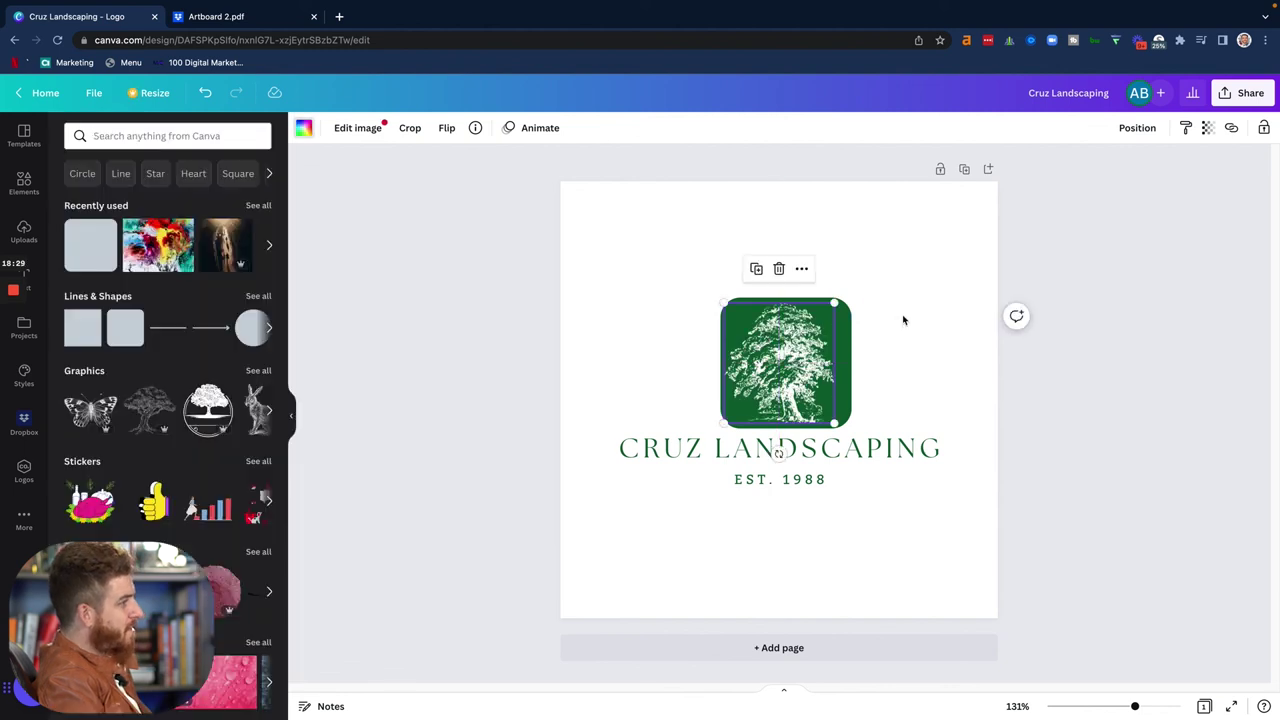
left_click(897, 333)
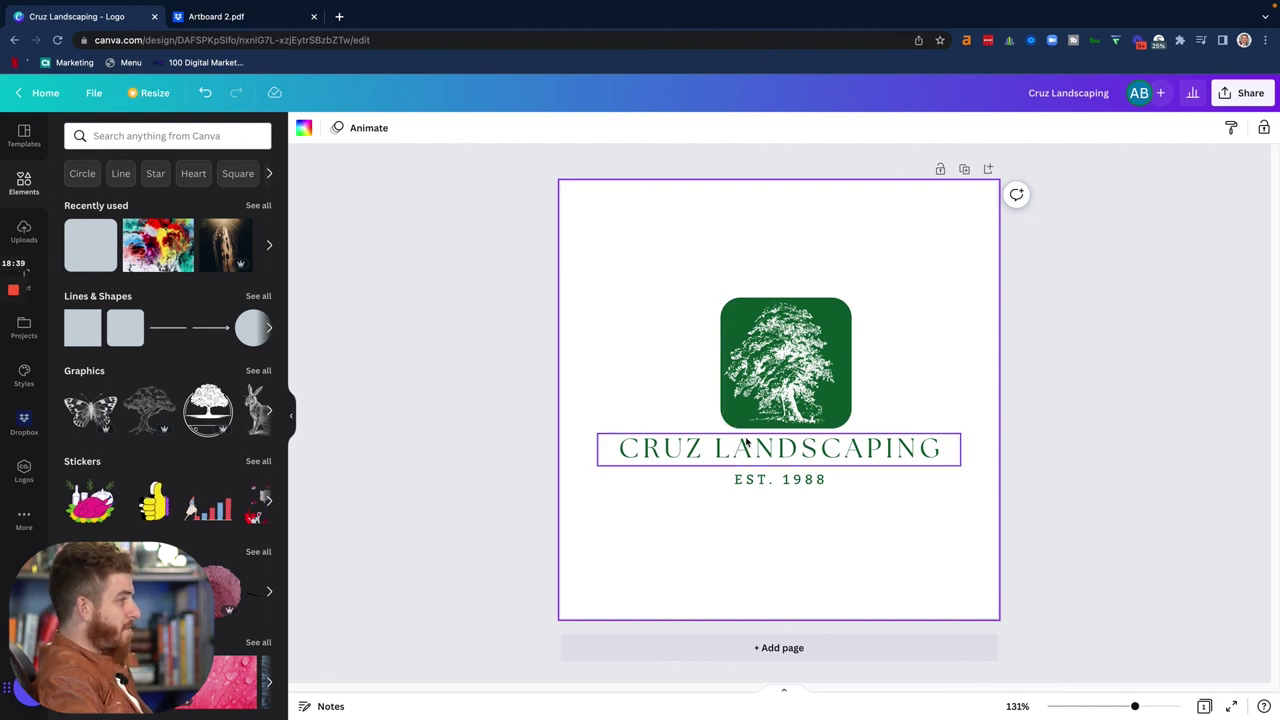
left_click_drag(443, 295, 461, 314)
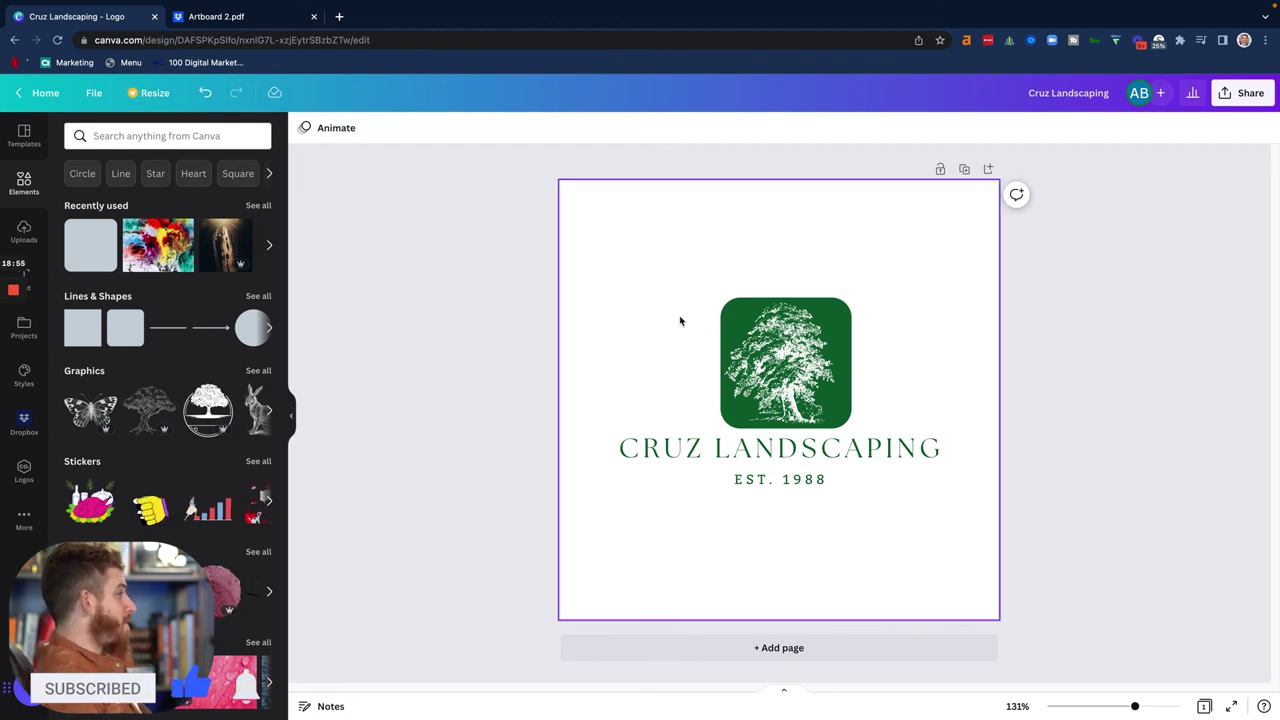
- Resize the white tree to about 114×125 and centre it in the green square
left_click(840, 317)
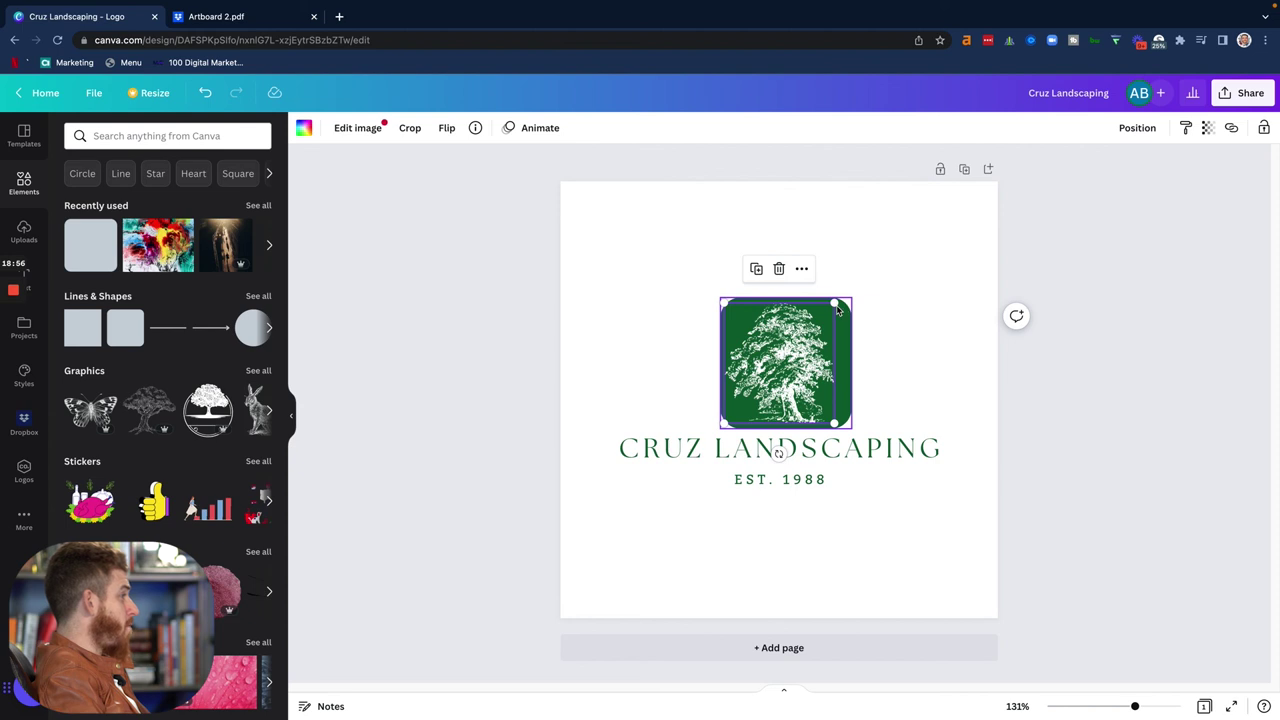
left_click_drag(831, 304, 820, 314)
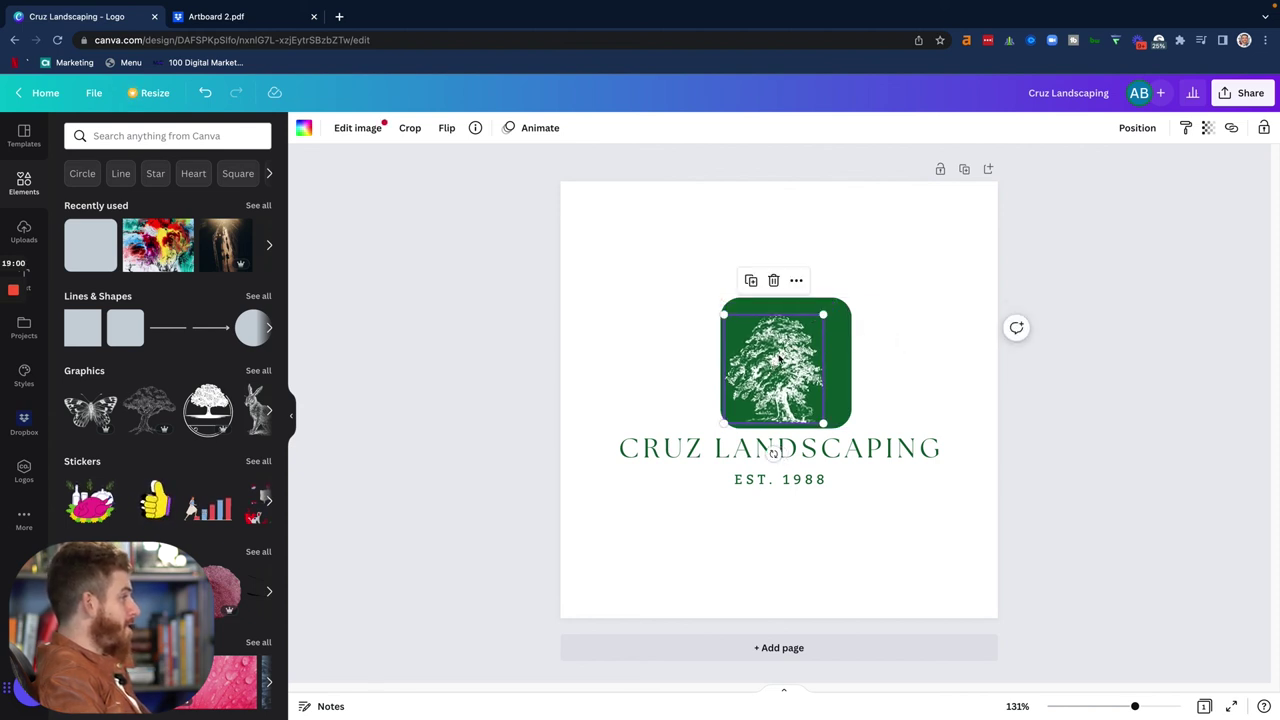
left_click_drag(779, 358, 792, 352)
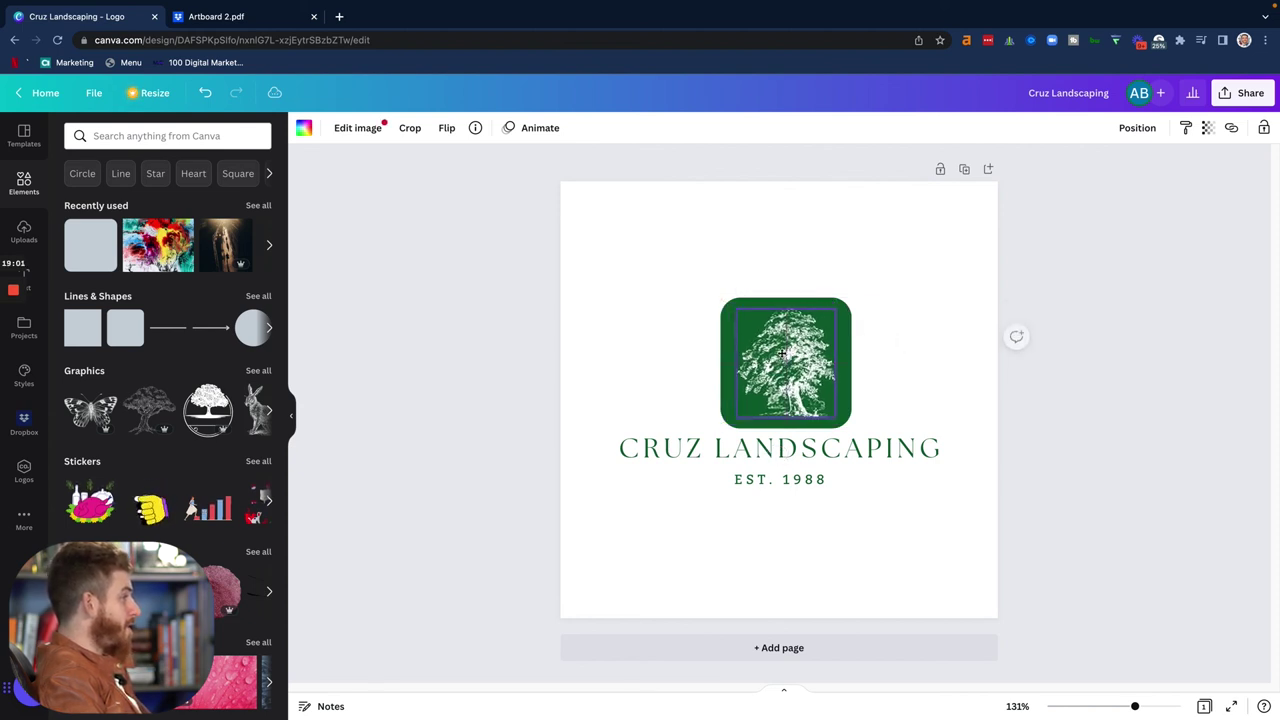
left_click(912, 343)
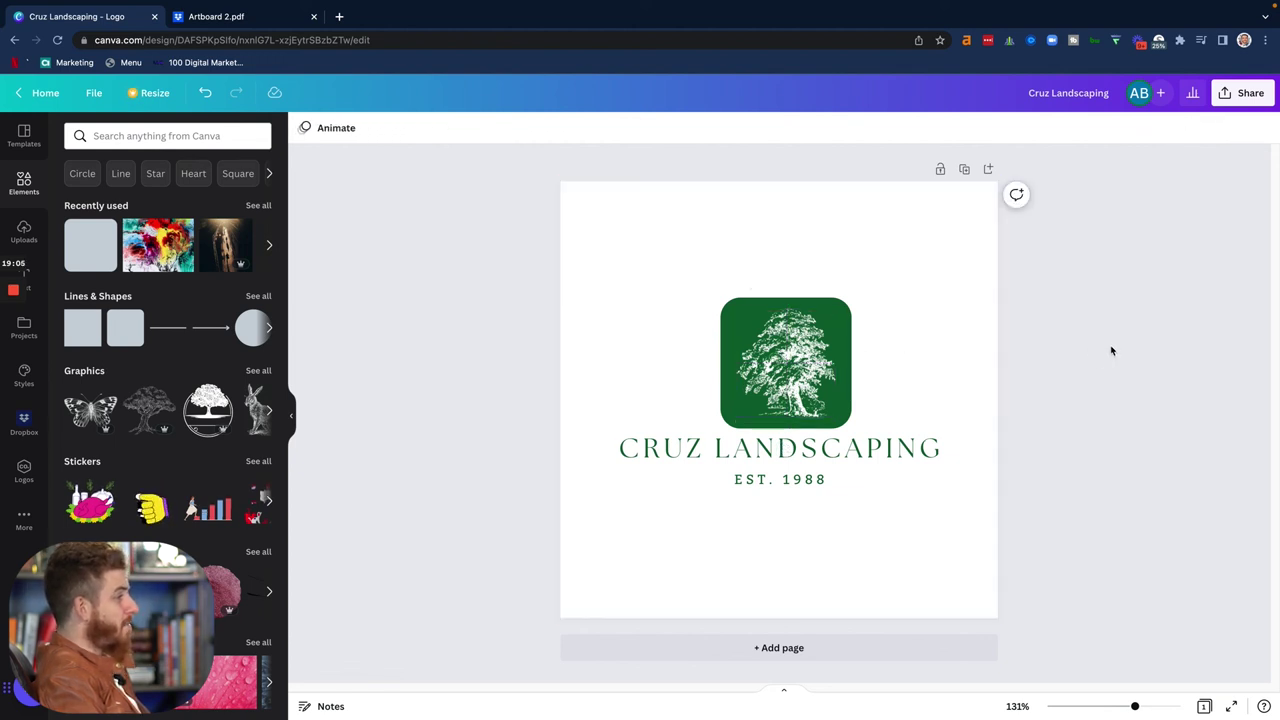